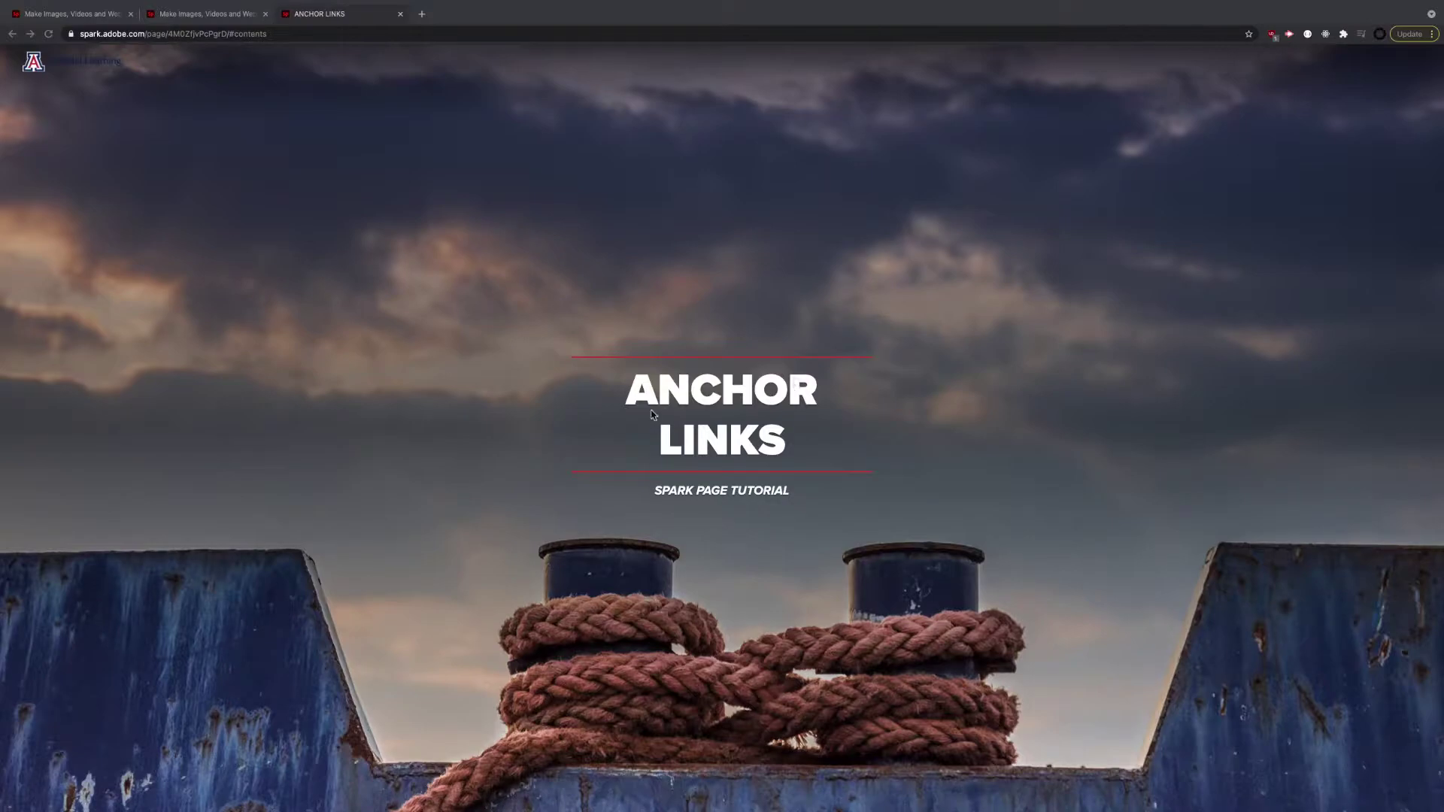
- On the reference page, follow the Section 3 anchor, jump back to Contents, then visit Sailor Cat
scroll(653, 414, down, 8)
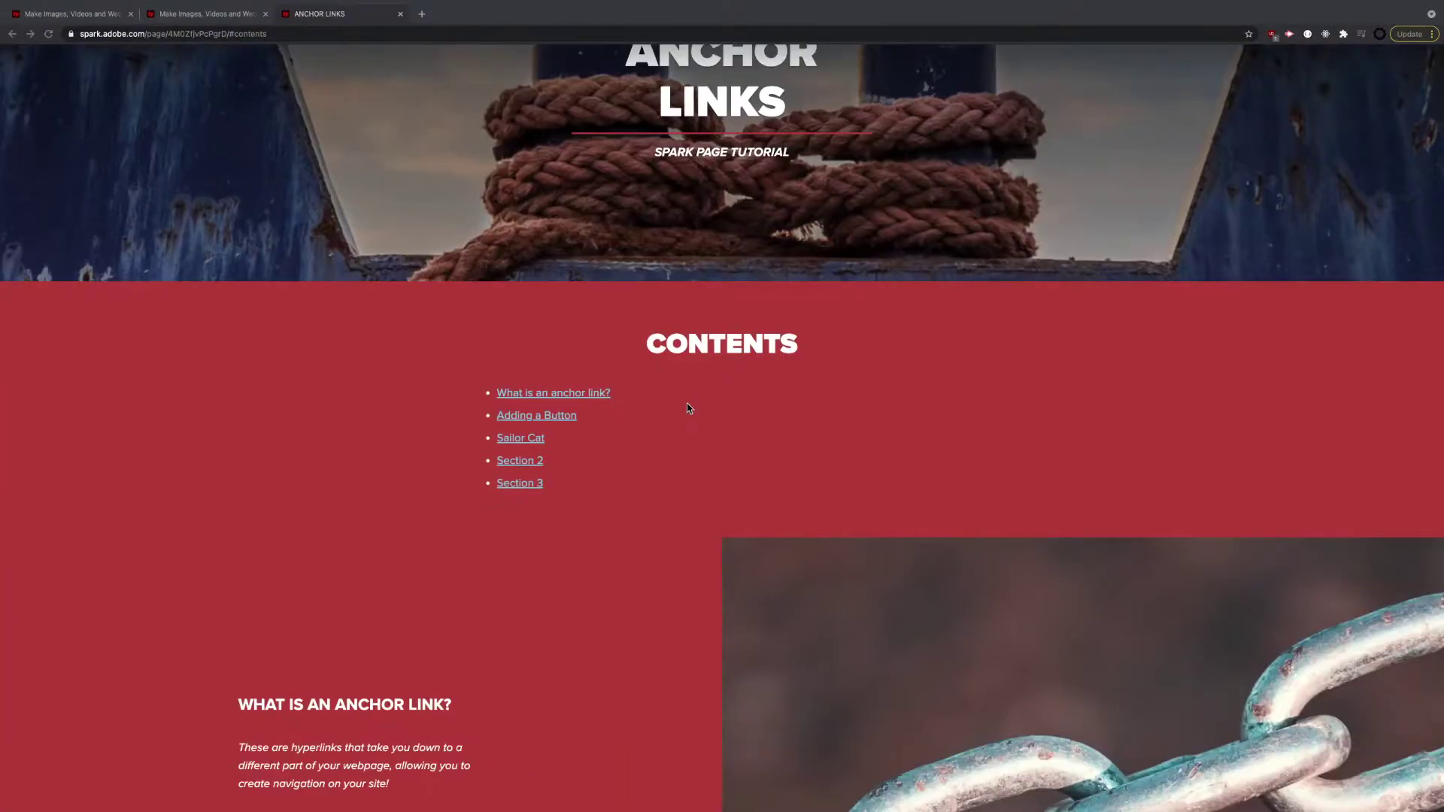
click(521, 485)
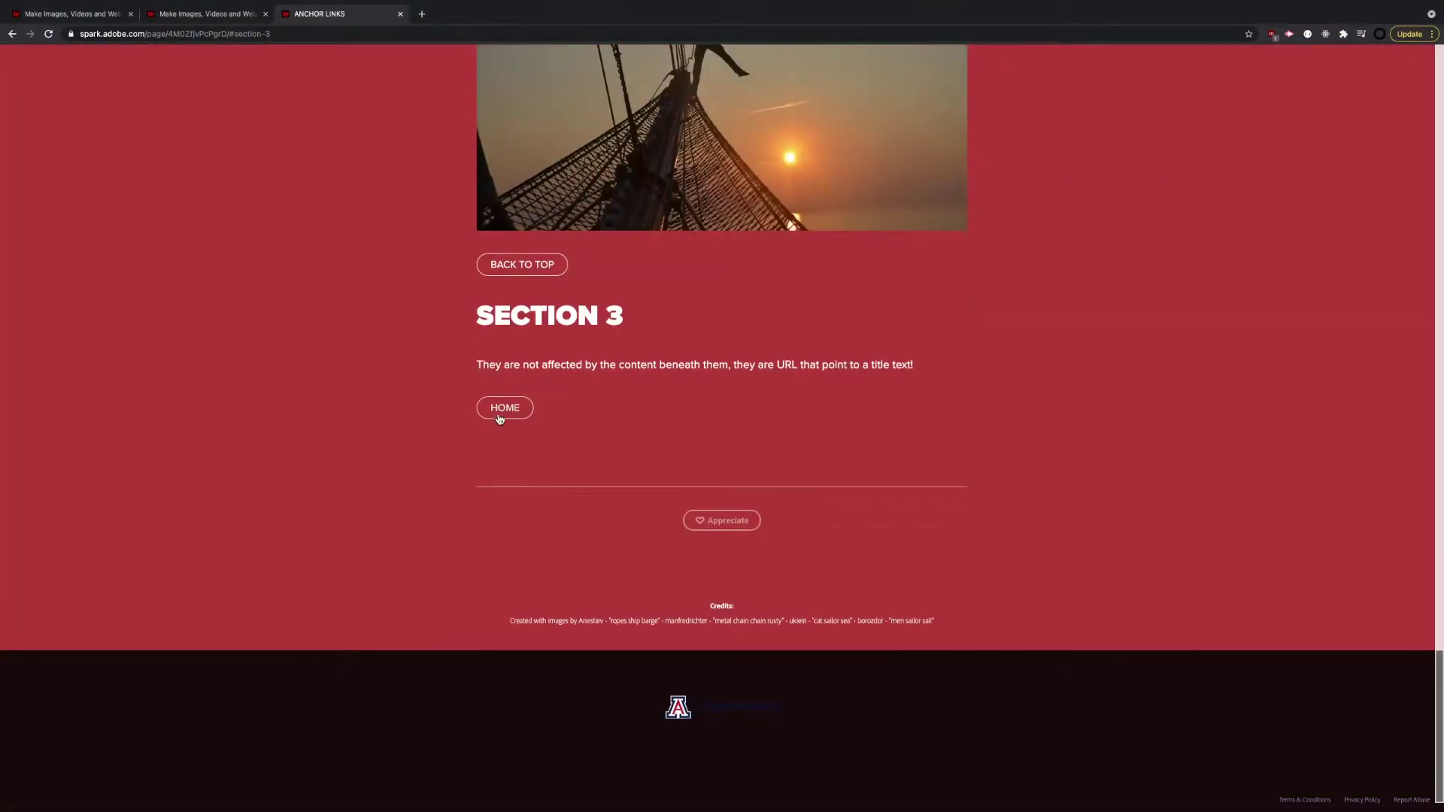
click(499, 414)
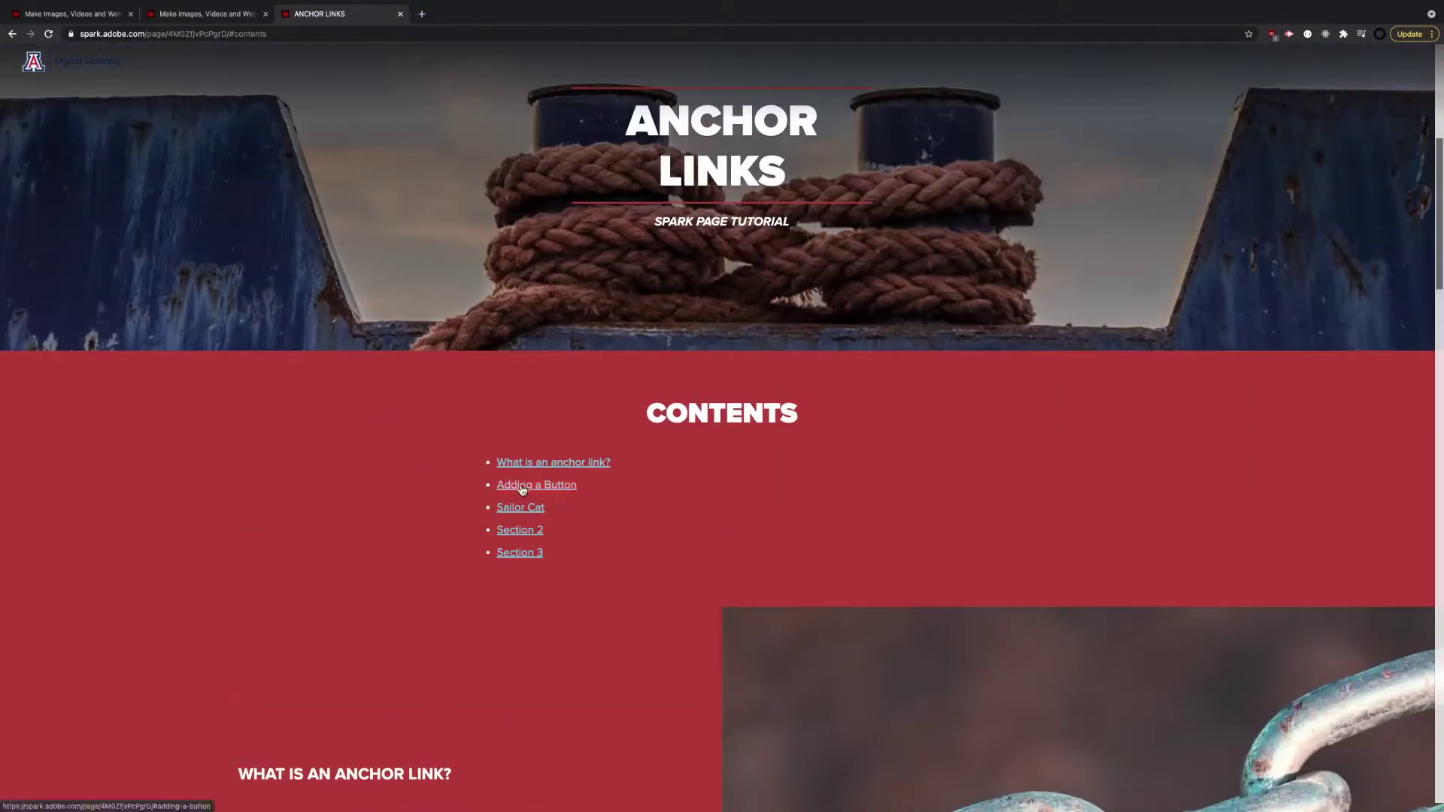
click(520, 508)
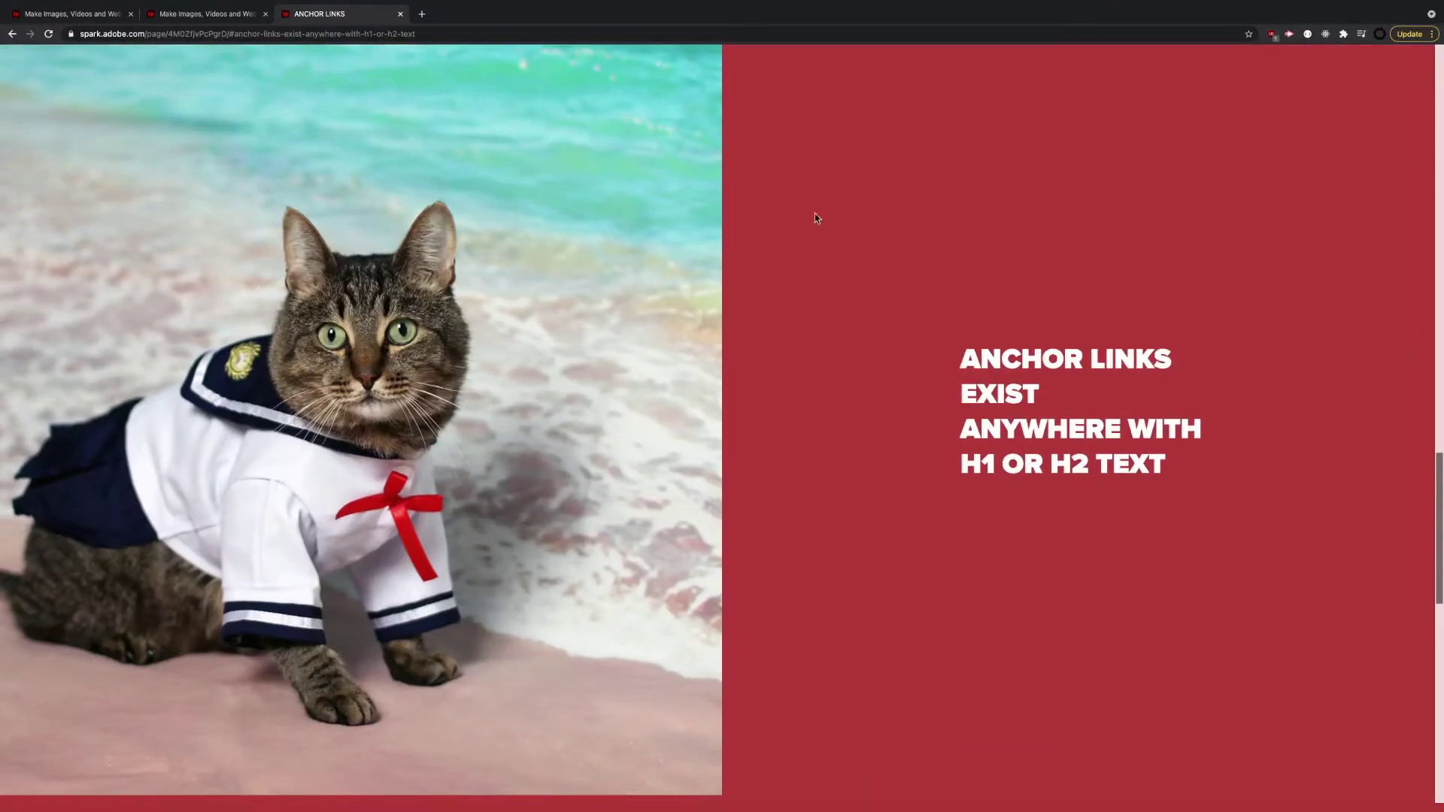
drag(960, 359, 1156, 481)
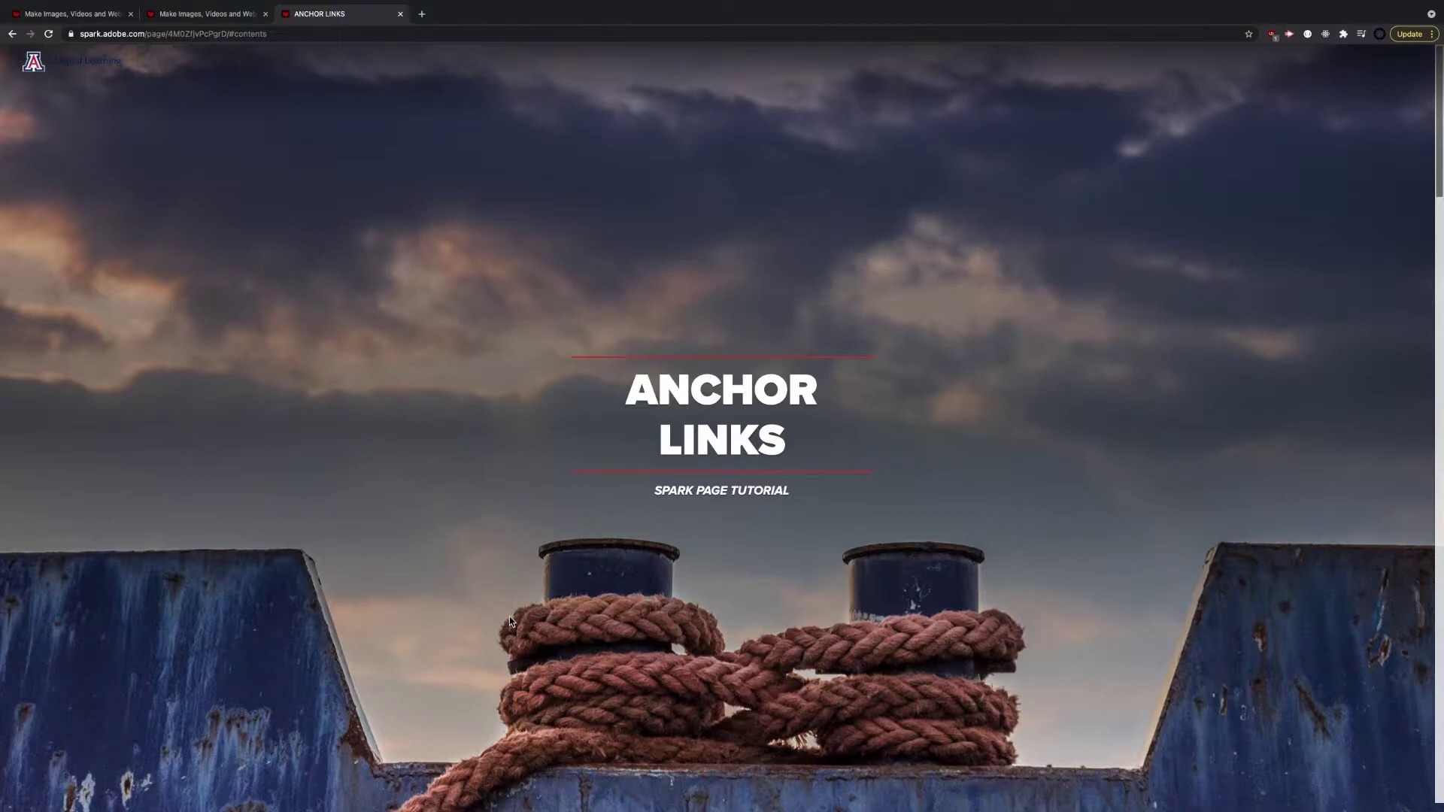
- Title the page SAMPLE ANCHOR LINK and add a CONTENTS heading below it
click(179, 15)
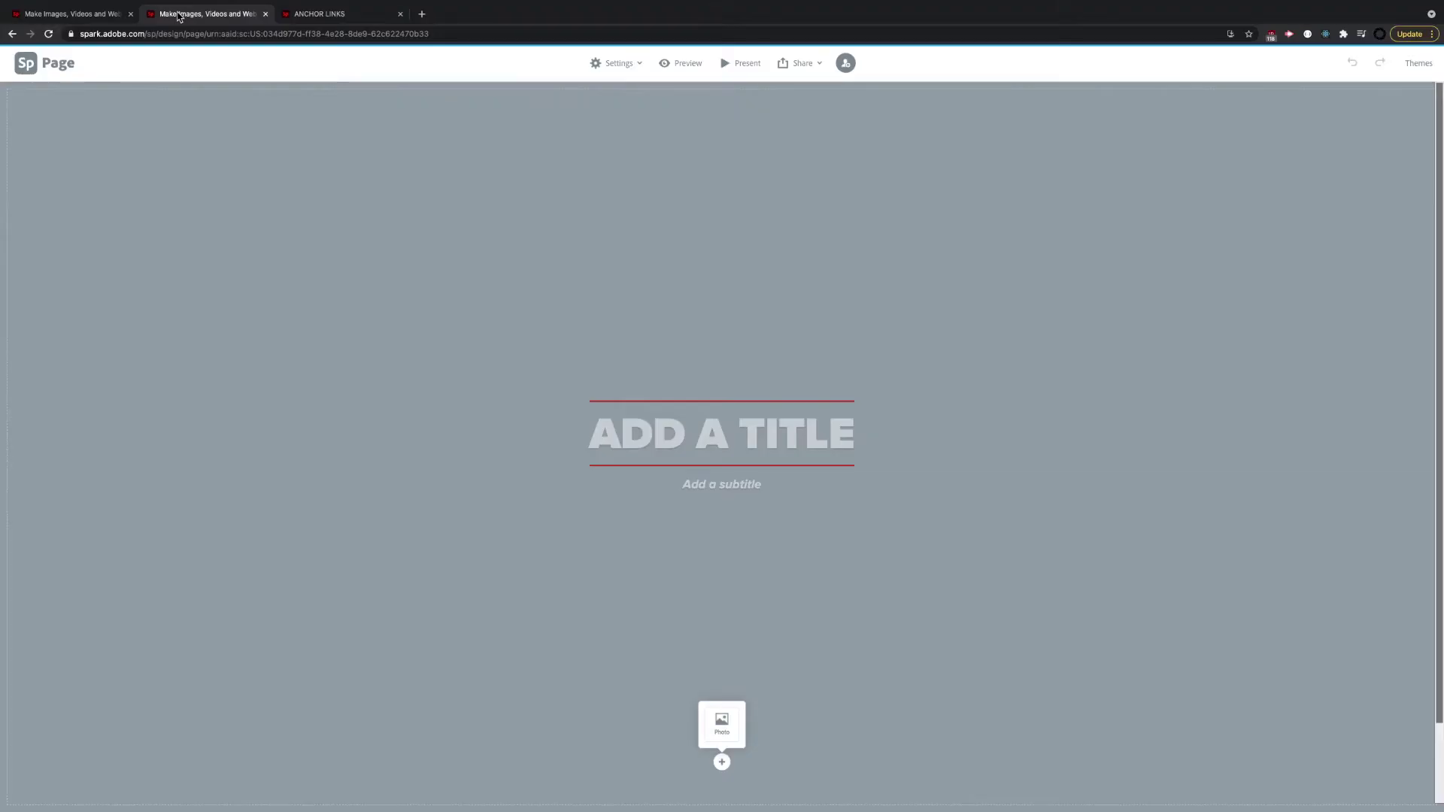
click(640, 434)
text(SAMPLE )
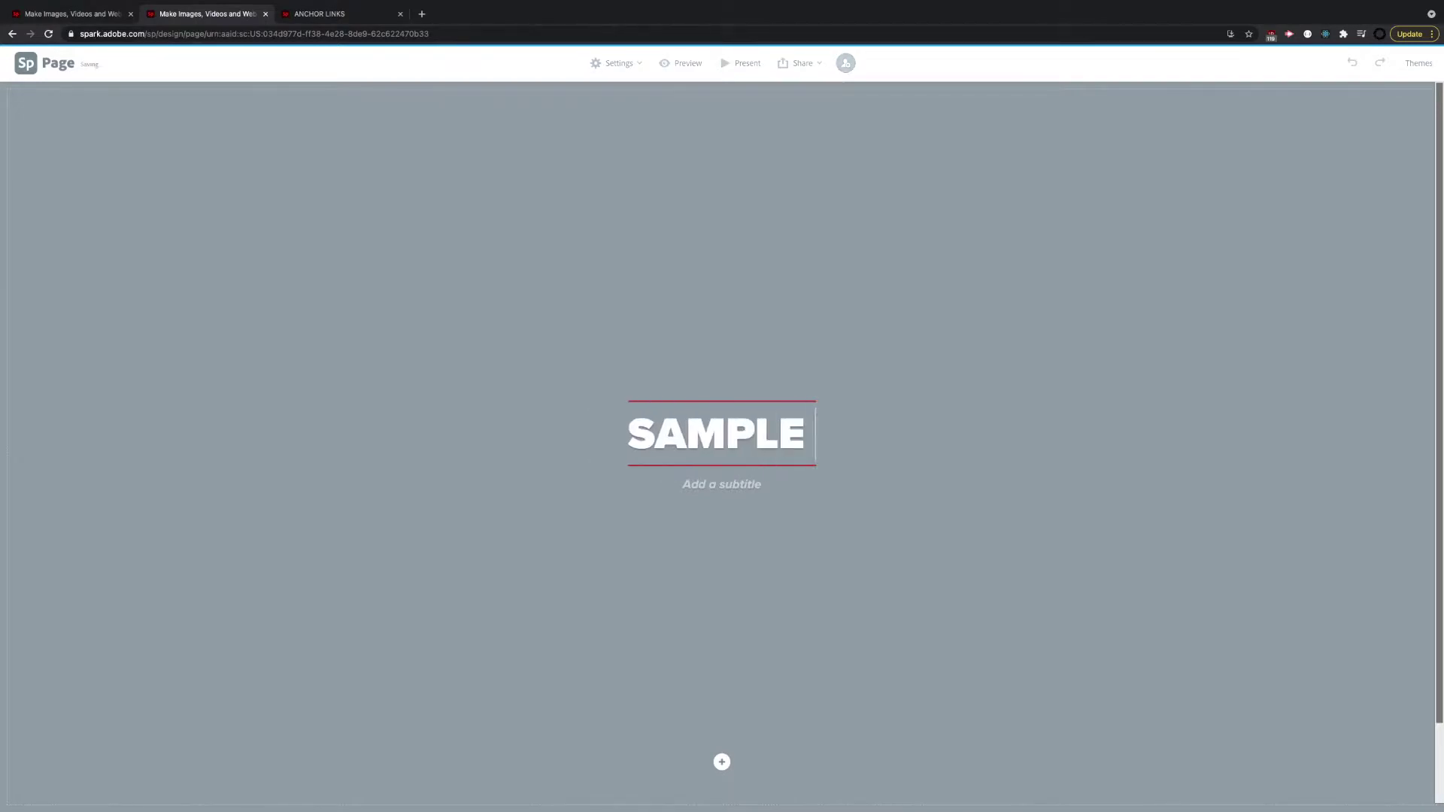
text(ANCHOR LINK)
scroll(478, 392, down, 2)
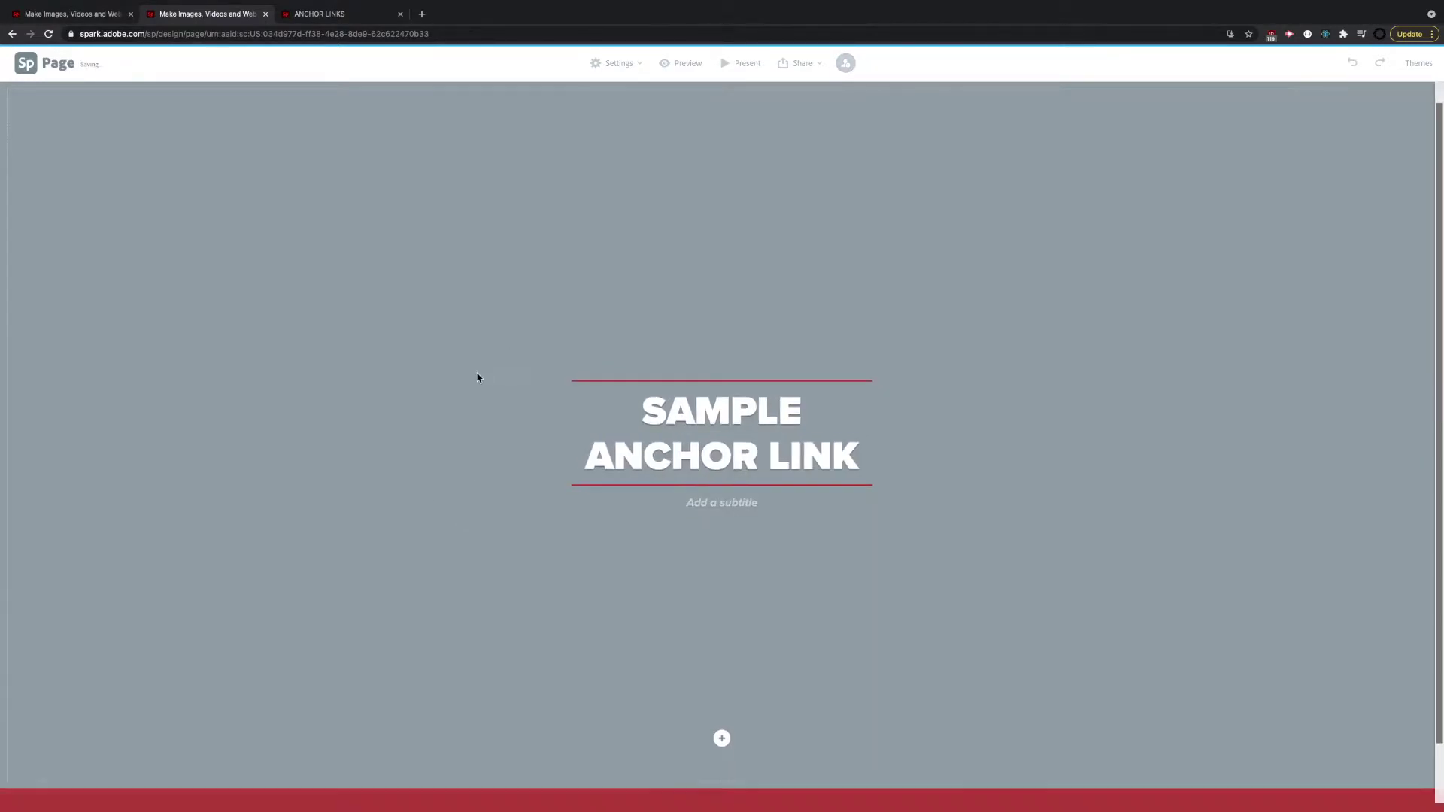
click(642, 732)
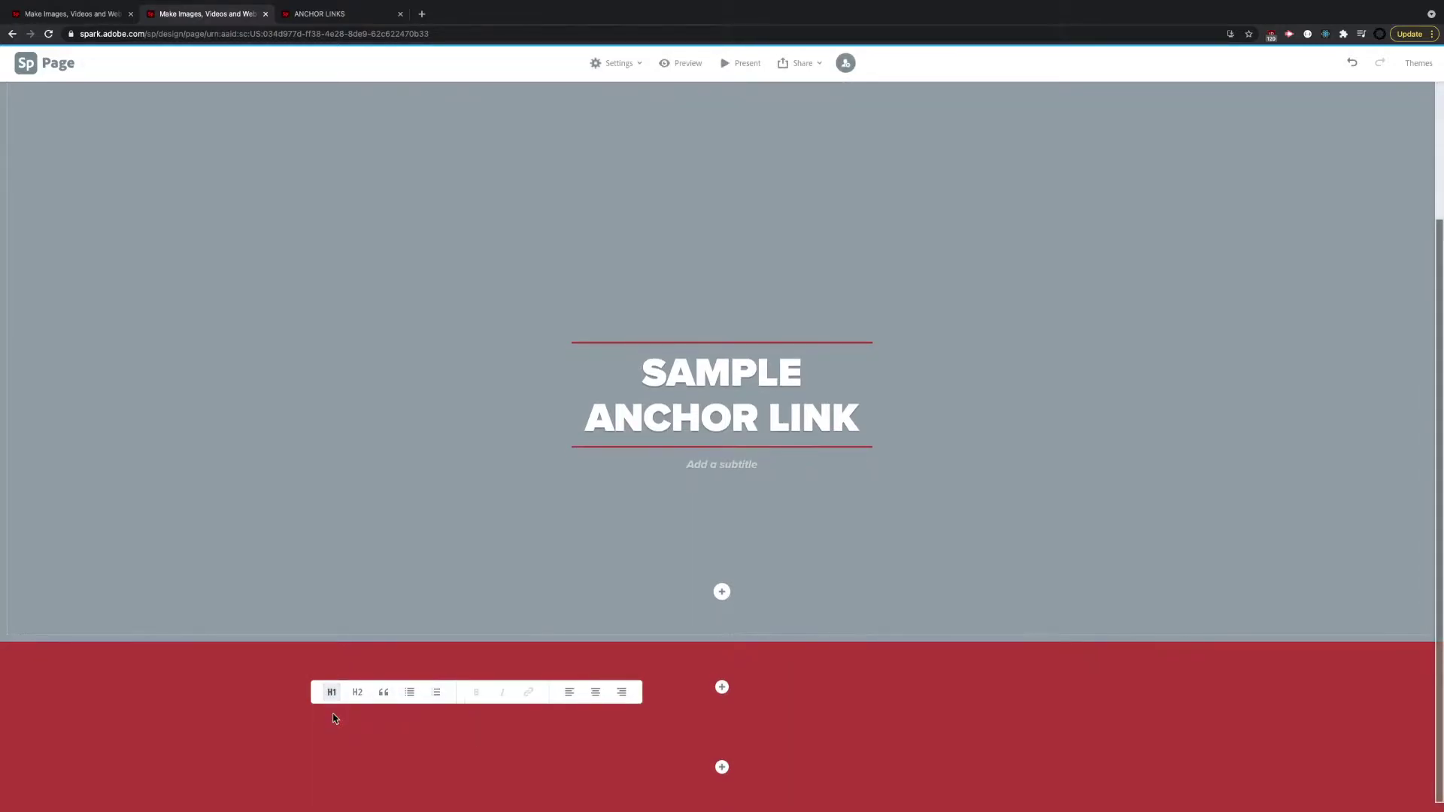
text(CONTENTS)
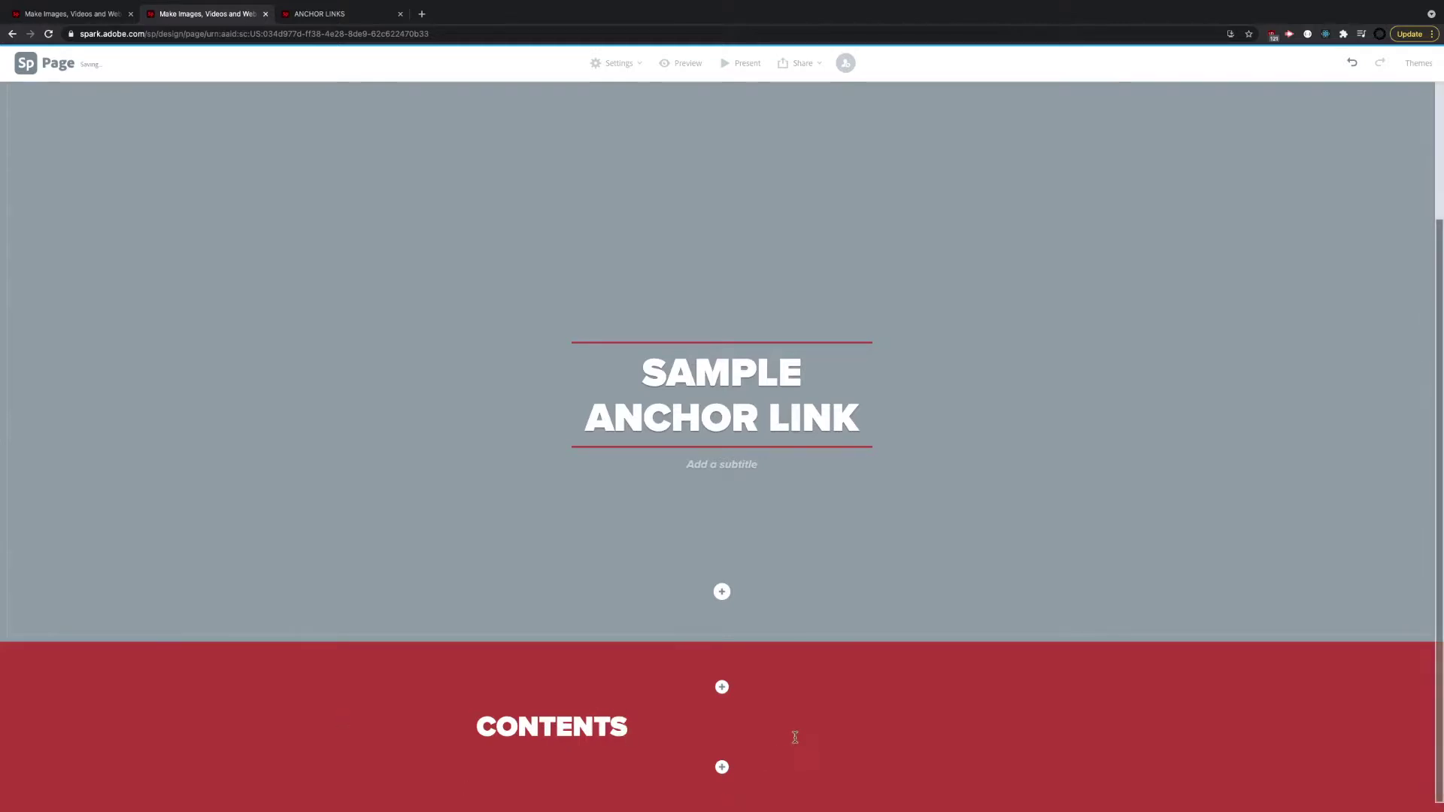
- Add a bulleted list under CONTENTS reading Section 1, Section 2, Section 3
click(723, 768)
click(653, 743)
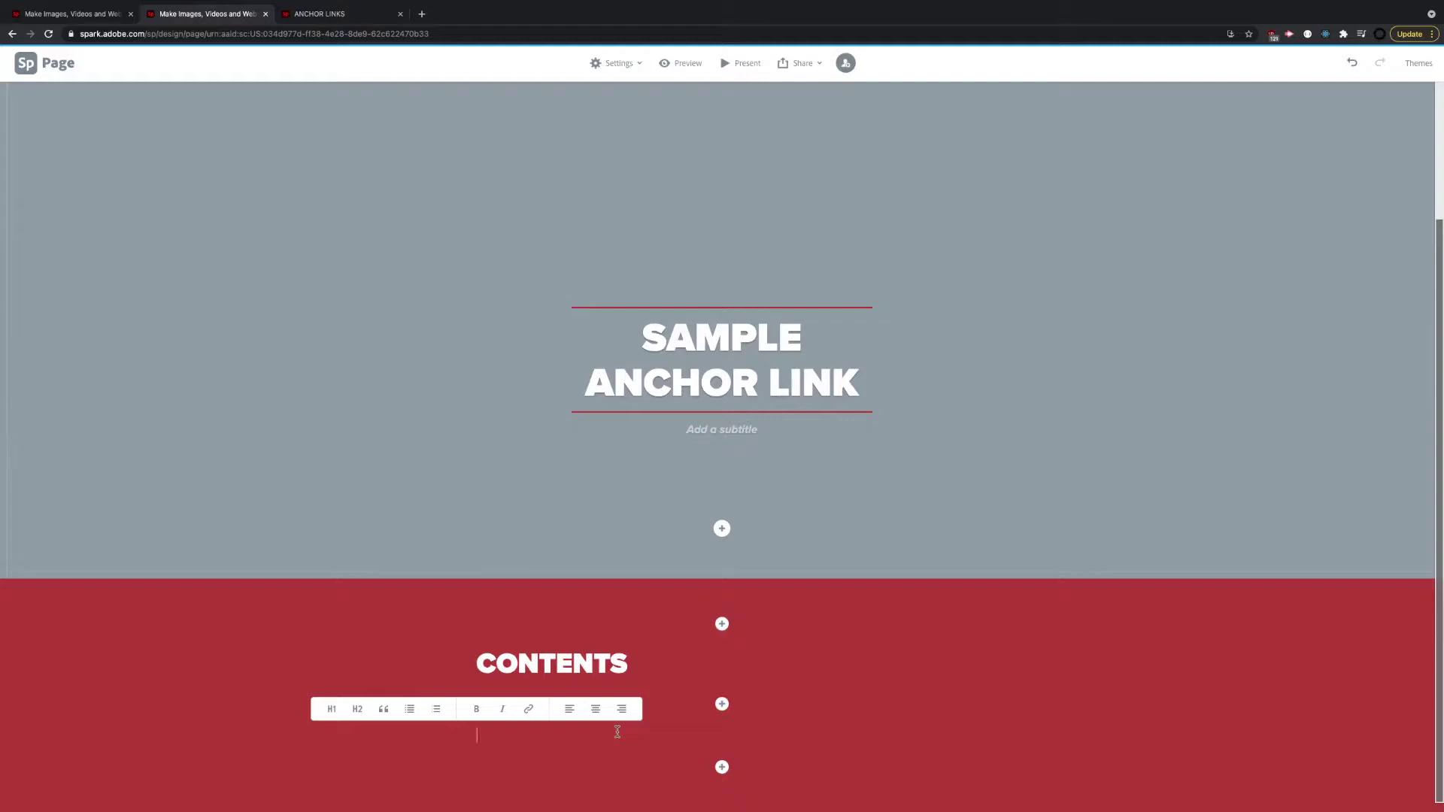
click(409, 709)
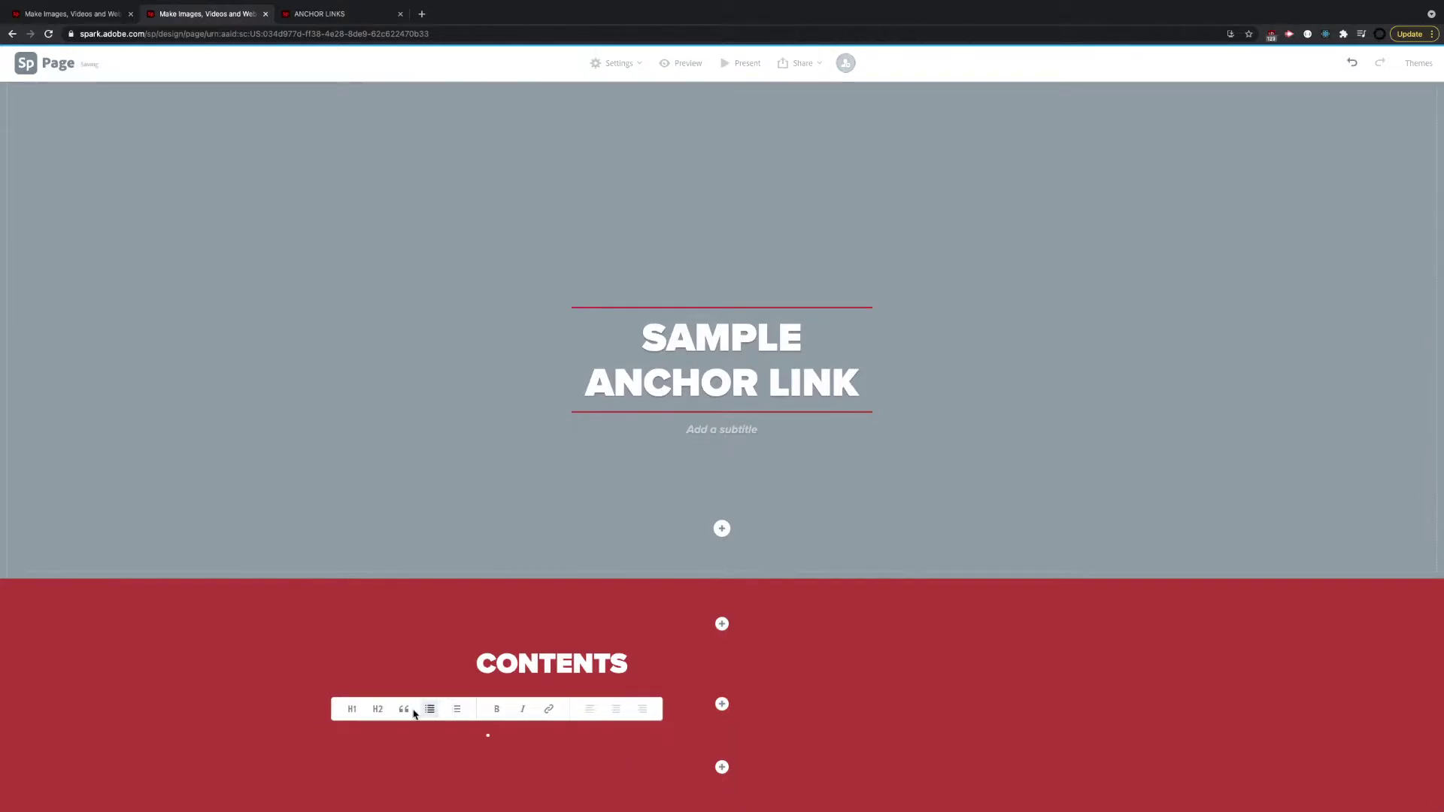
text(Section 1)
key(Return)
text(Sec)
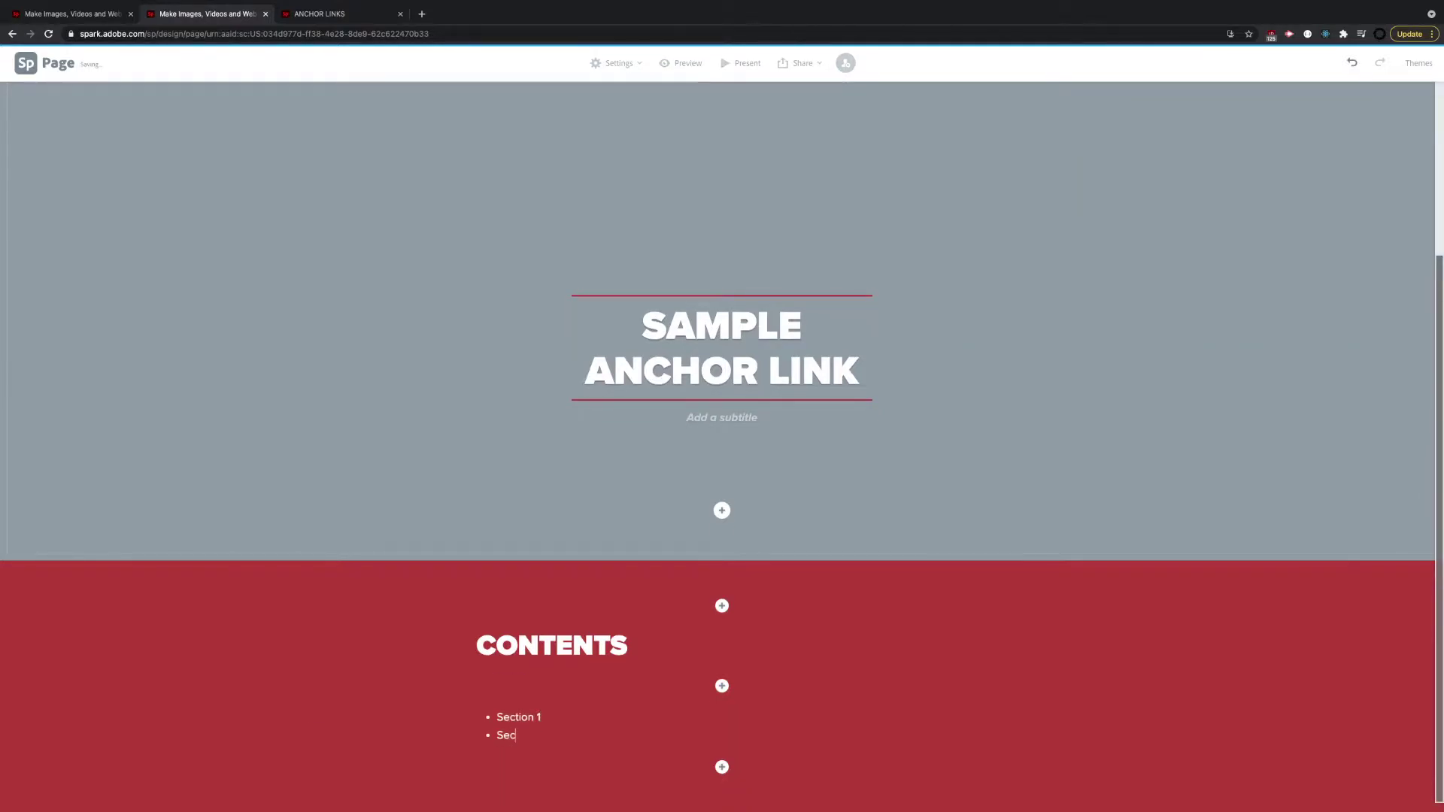
text(tion 2)
key(Return)
text(Se)
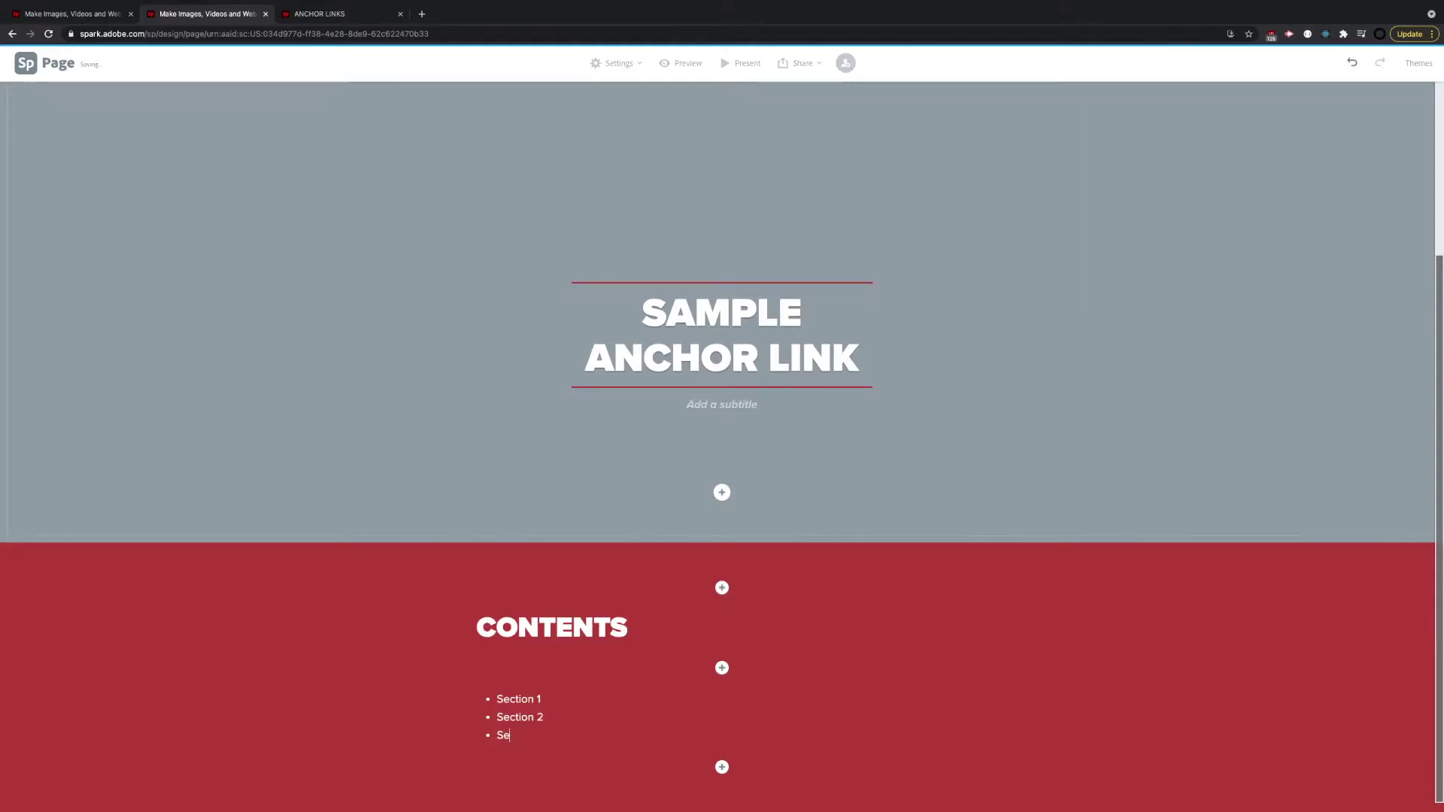
text(ction 3)
- Insert a split layout and type SECTION 1 in its text half, styled as H1
click(723, 767)
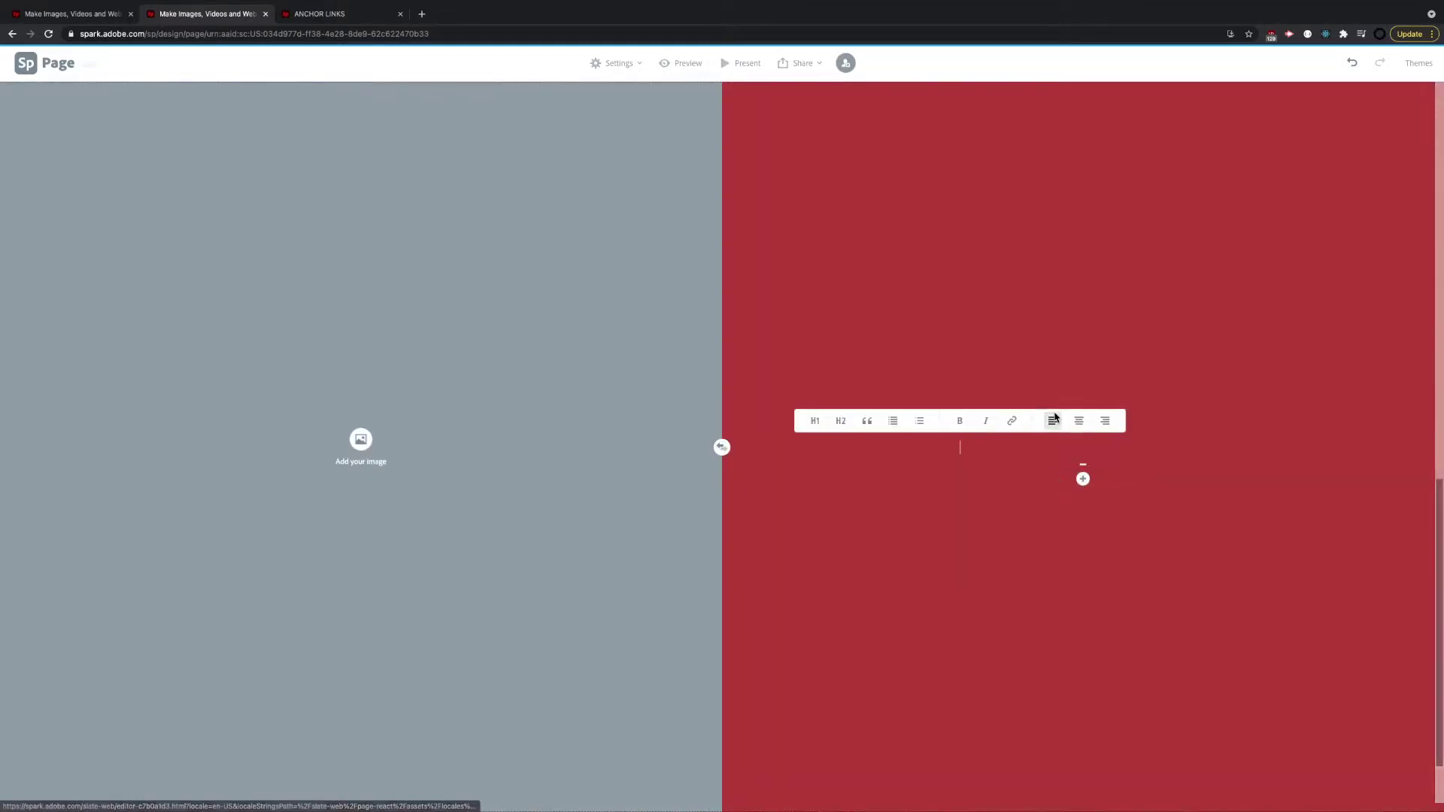
text(SECTION 1)
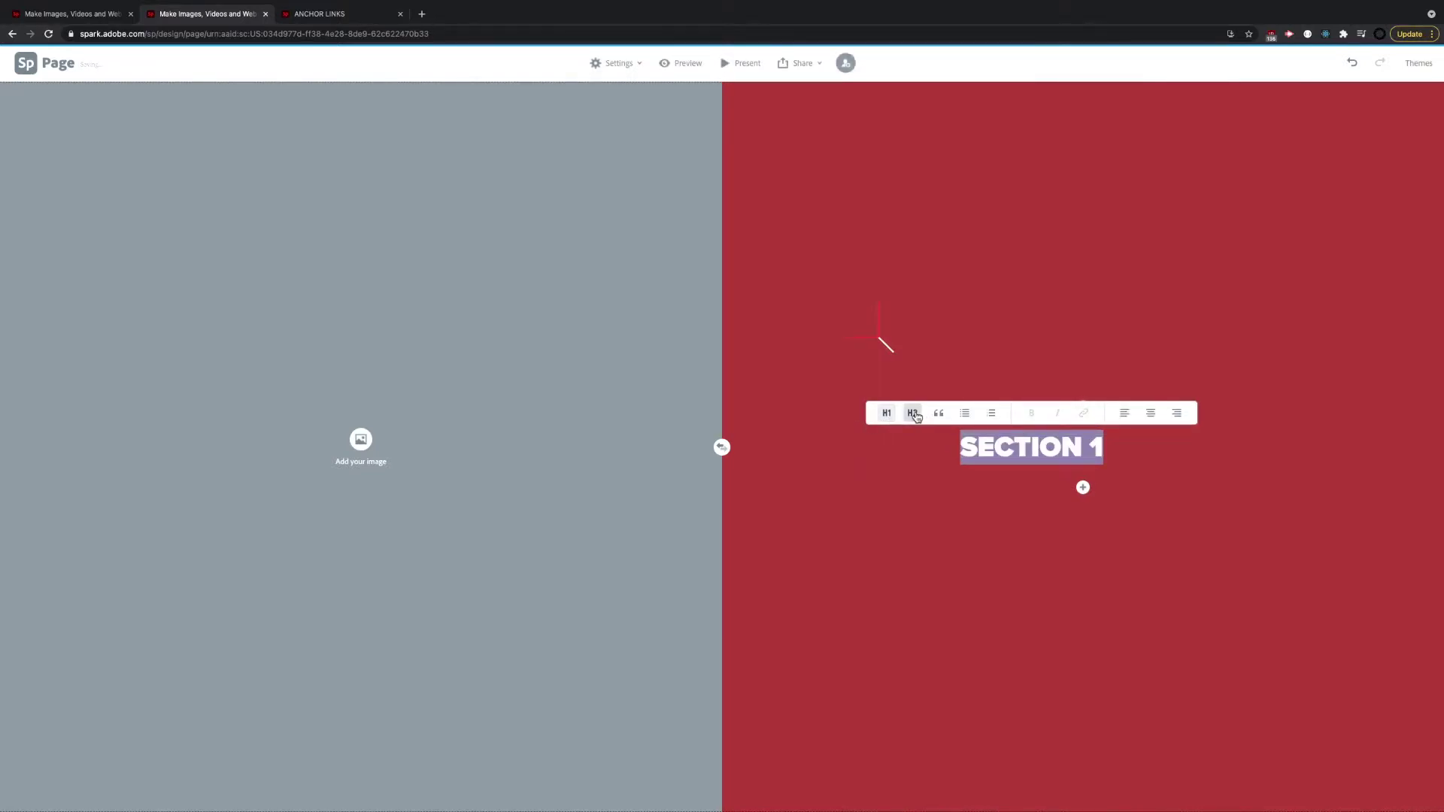
click(913, 413)
click(881, 419)
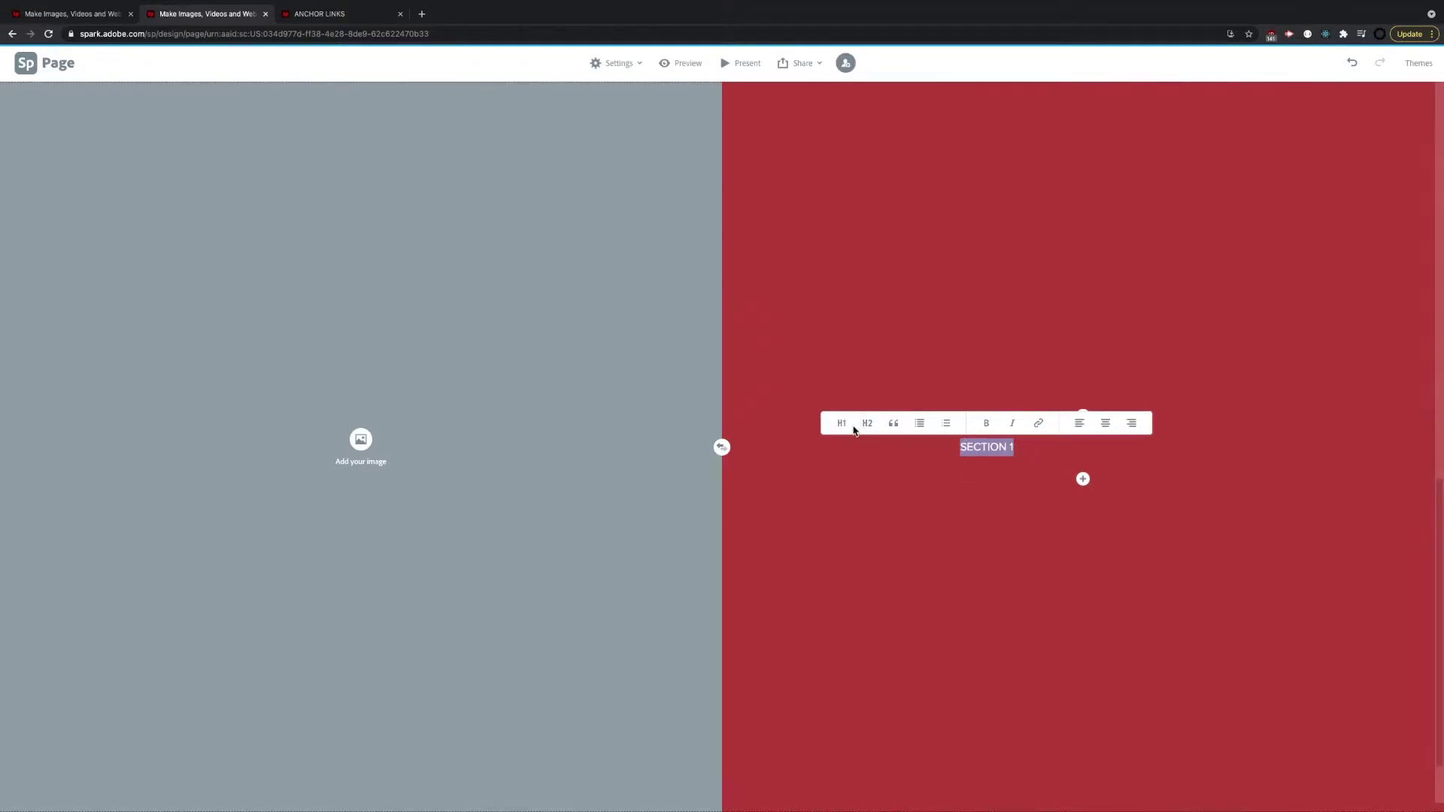
click(842, 422)
click(791, 359)
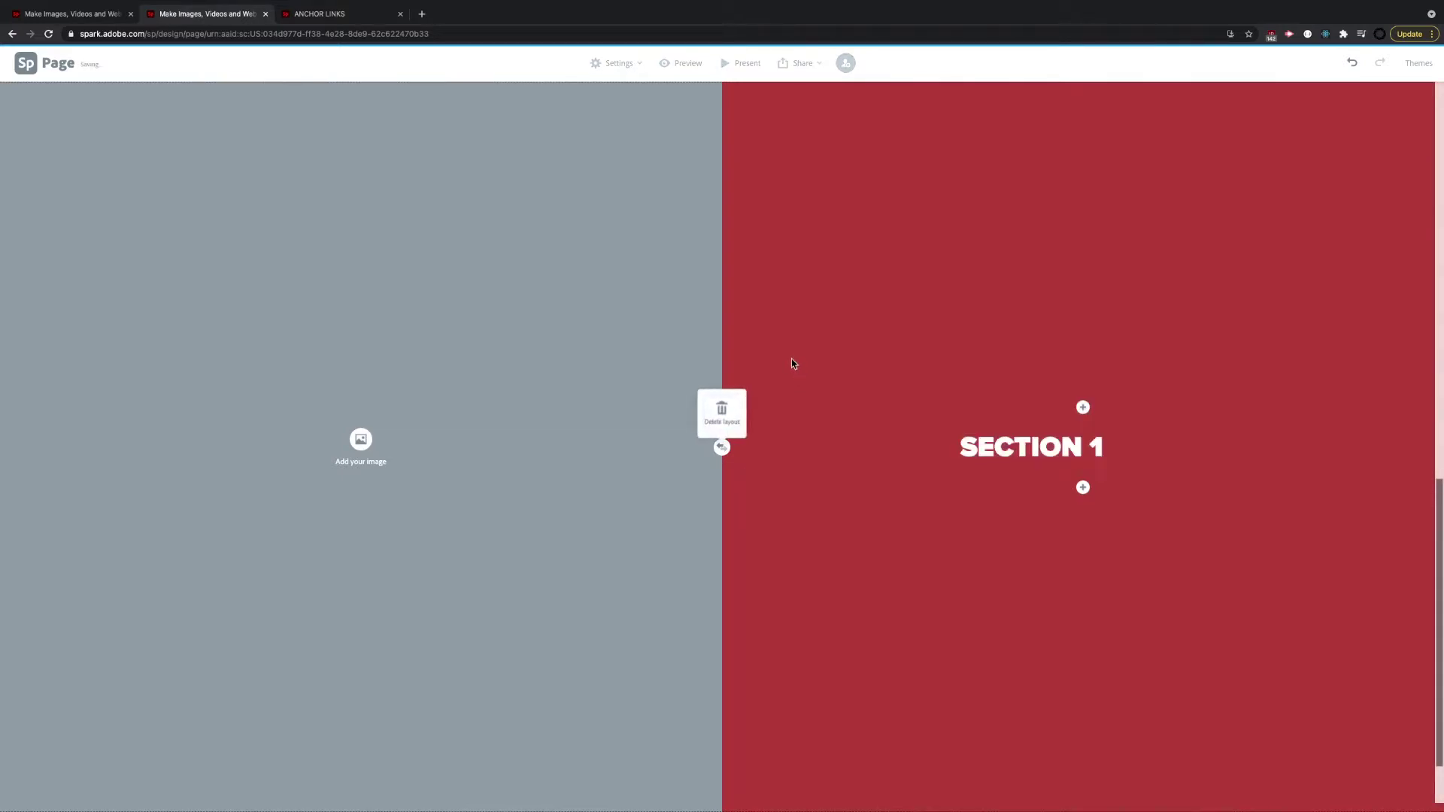
- Search free photos for 'cat' and save the kitten photo as the glideshow background
scroll(791, 361, up, 3)
scroll(791, 361, down, 4)
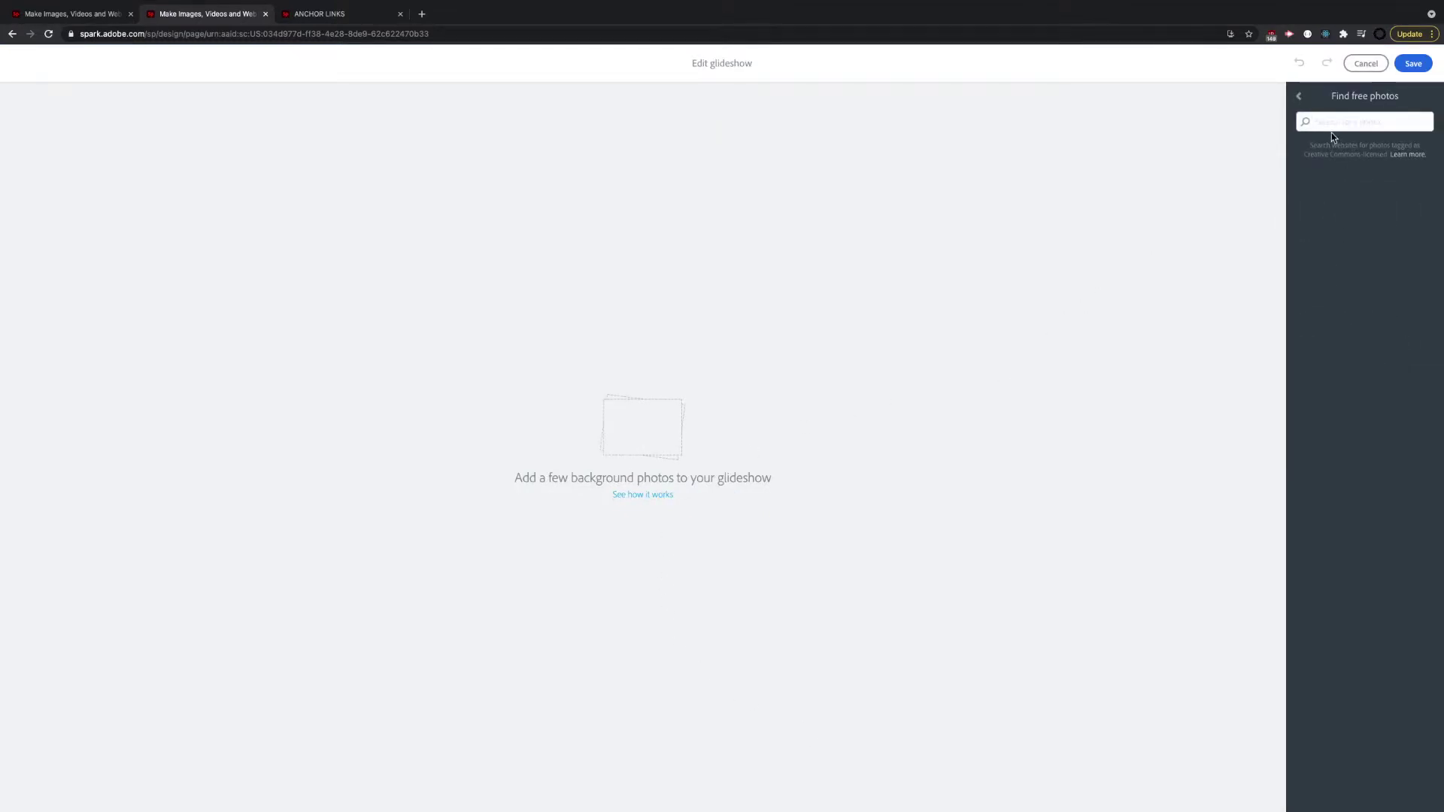
text(cat)
key(Return)
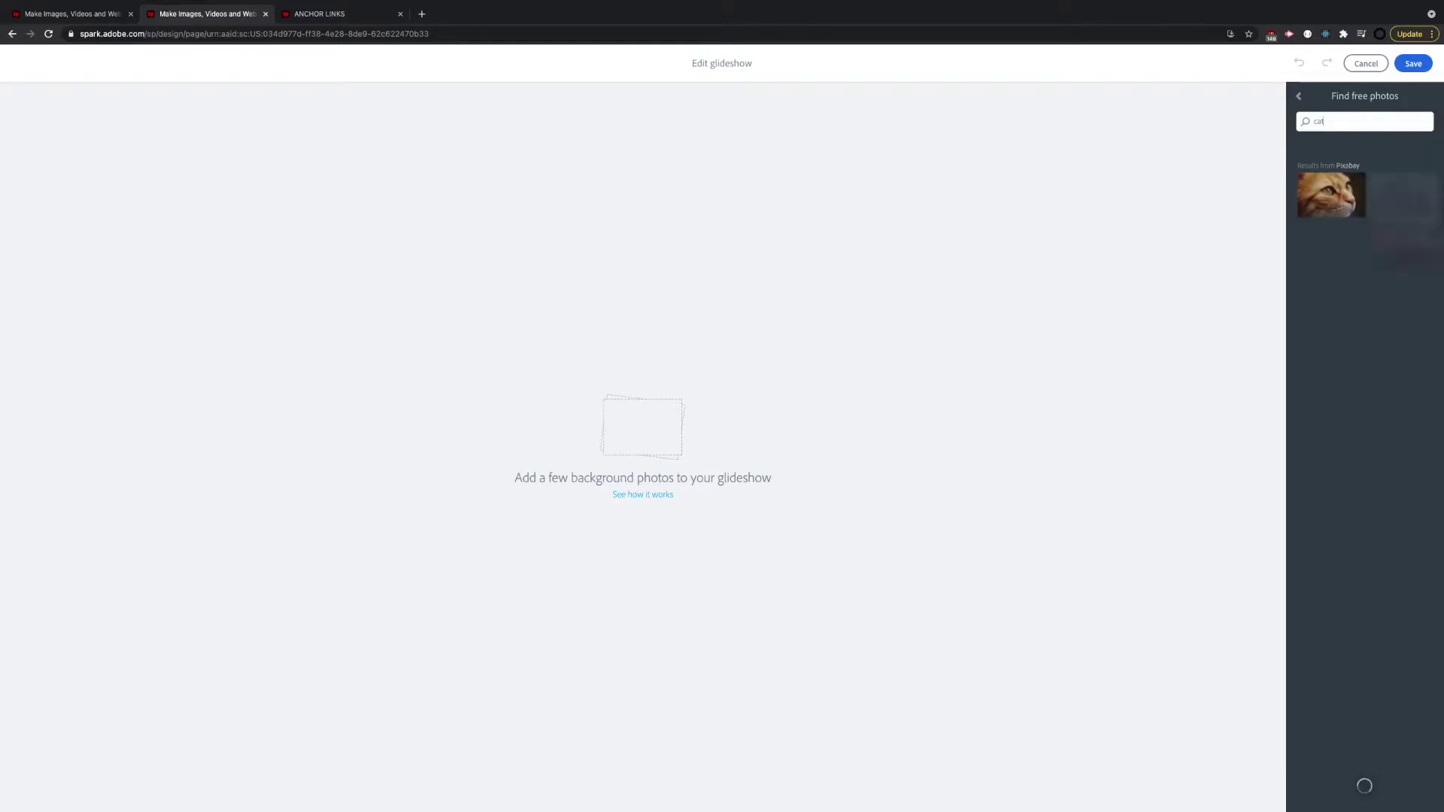
click(1321, 631)
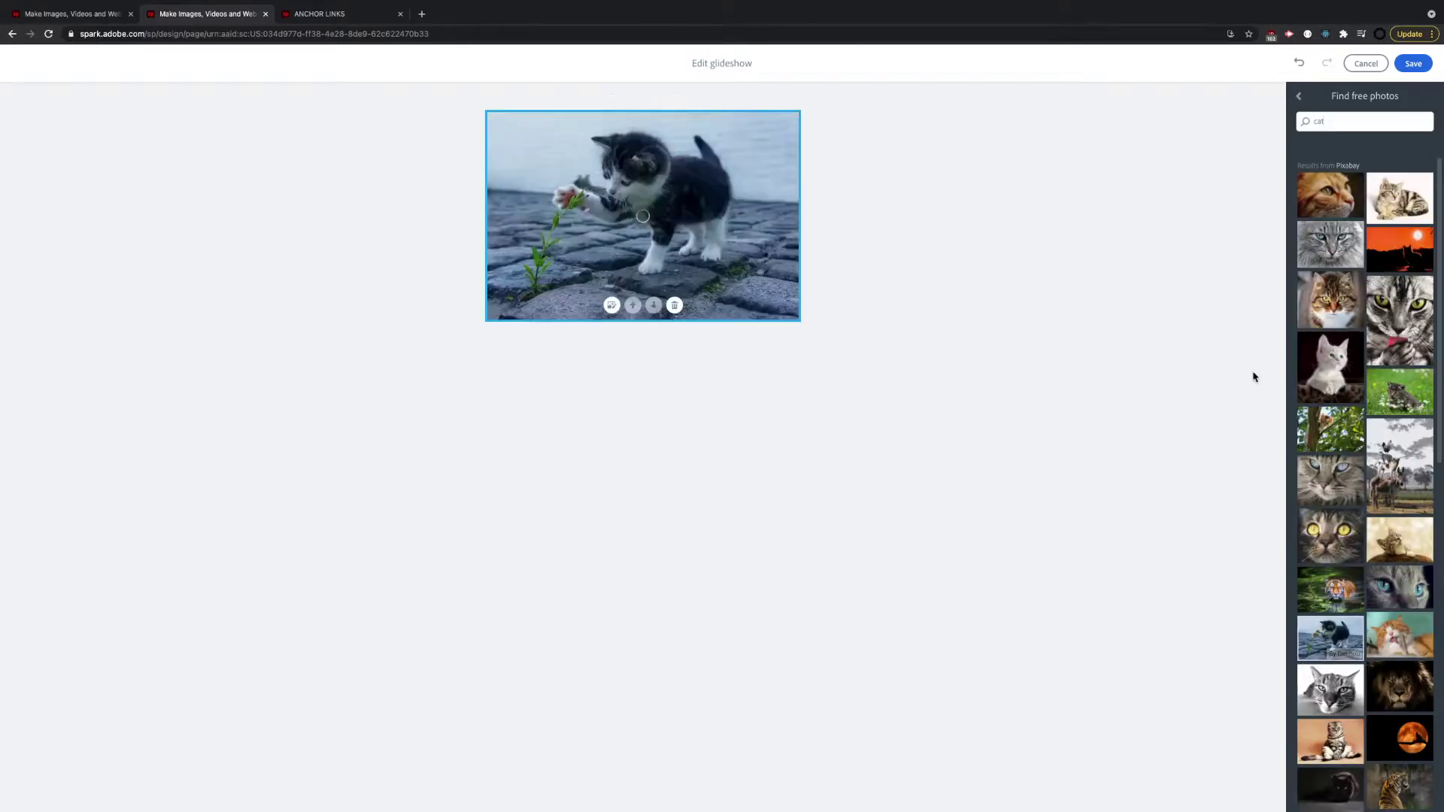
click(1413, 65)
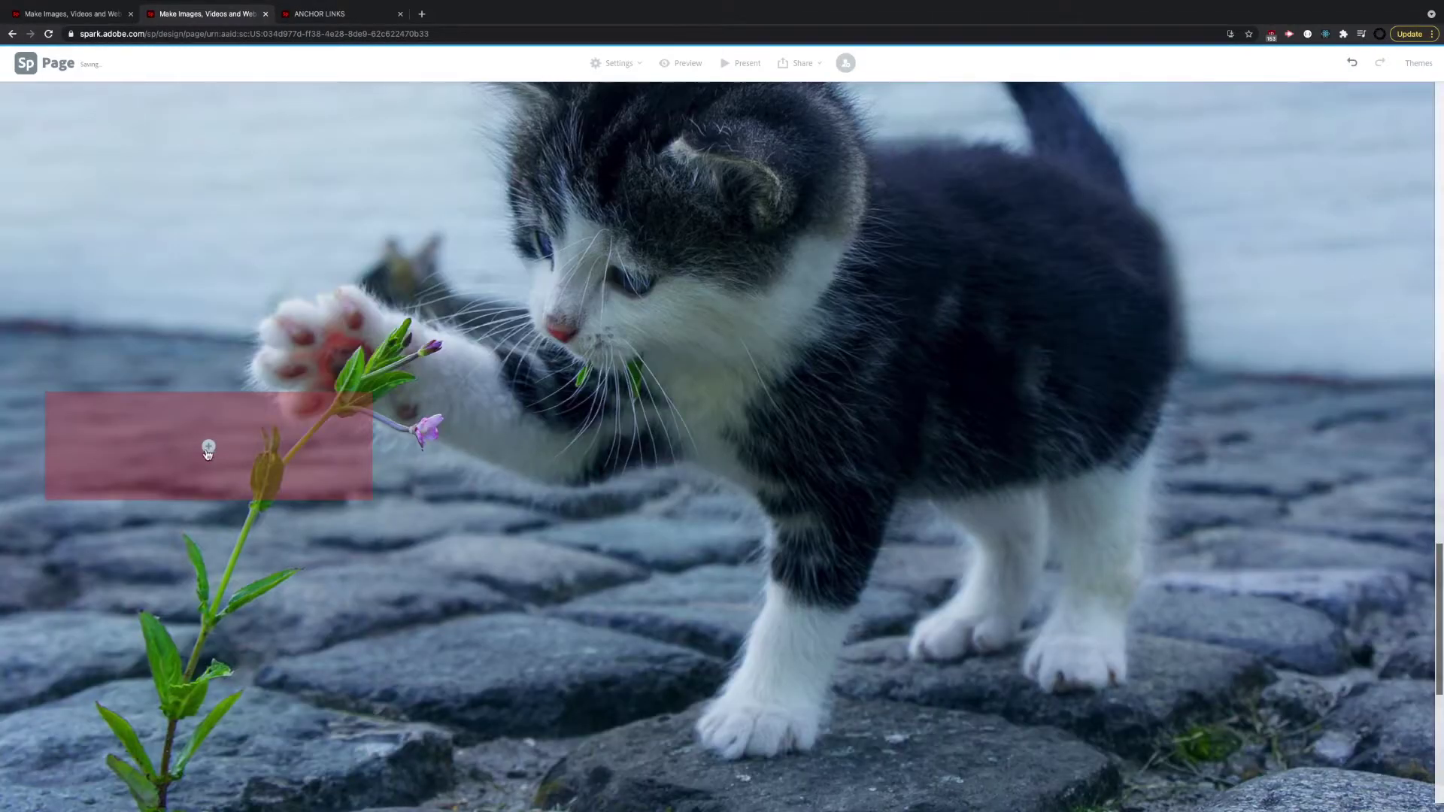
- Add SECTION 2 text in the red box and make it an H1 heading
click(209, 449)
click(194, 415)
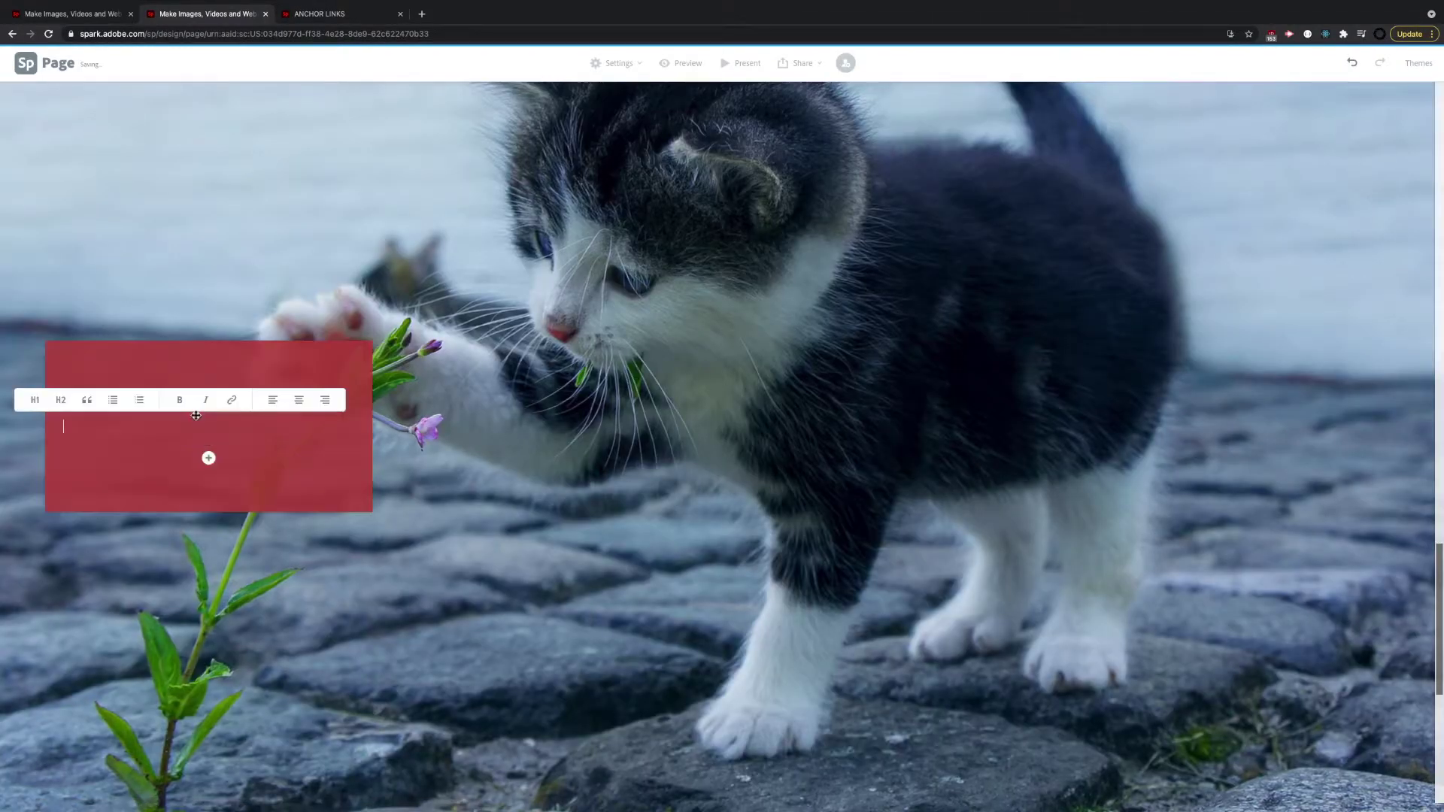
text(SECTION )
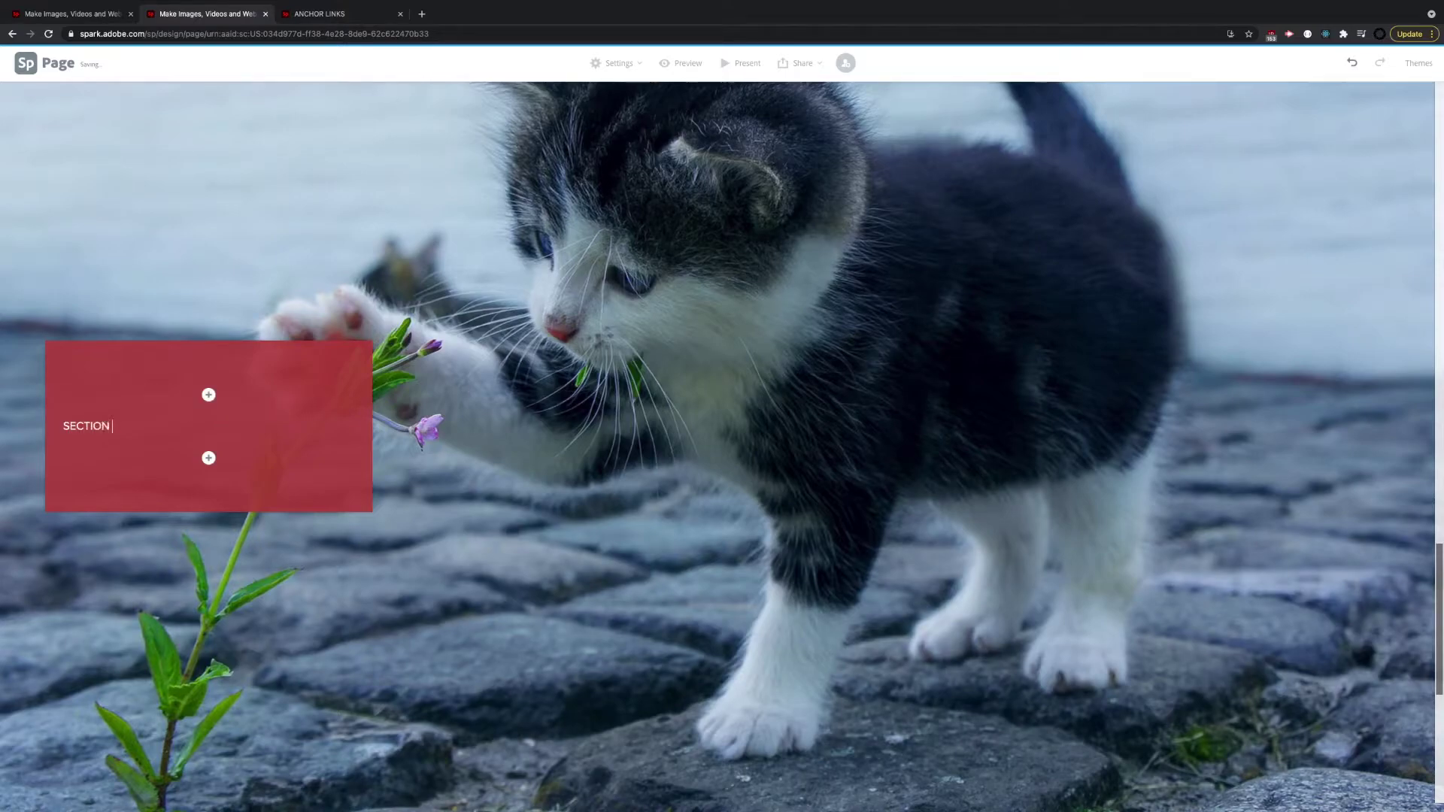
text(2)
drag(123, 428, 51, 426)
click(35, 403)
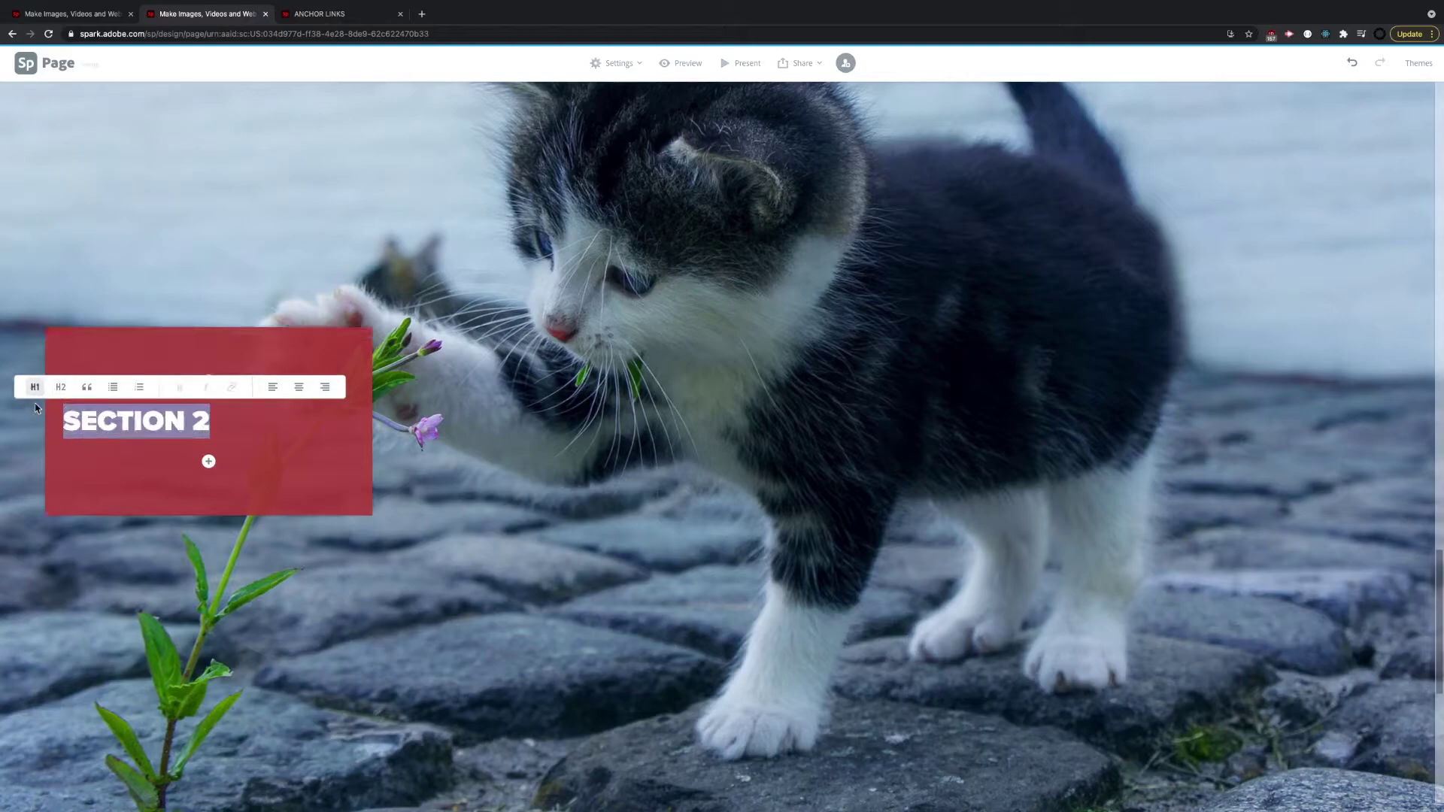
- Add SECTION 3 text in the next red section and make it an H1 heading
scroll(677, 625, down, 7)
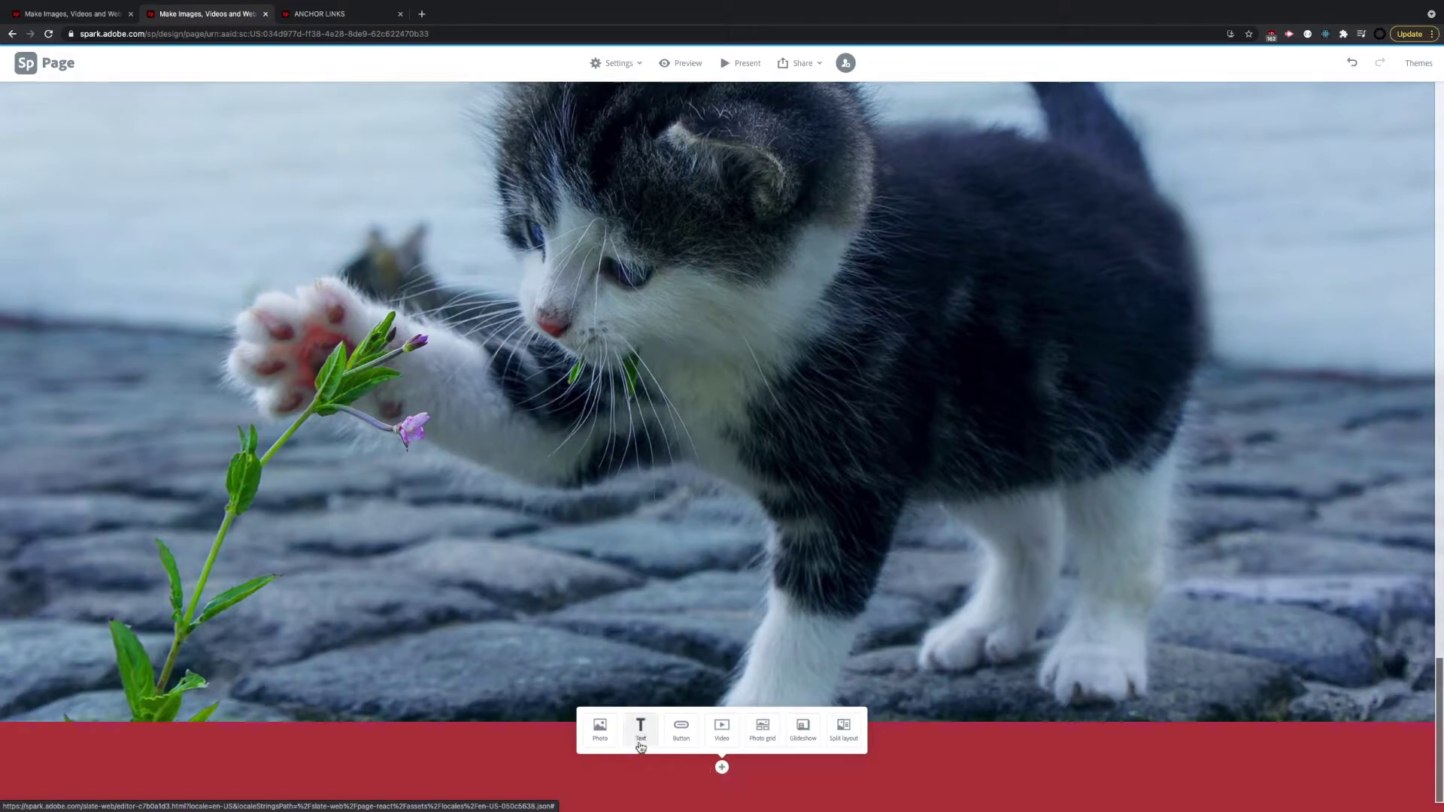
click(639, 729)
text(SECTI)
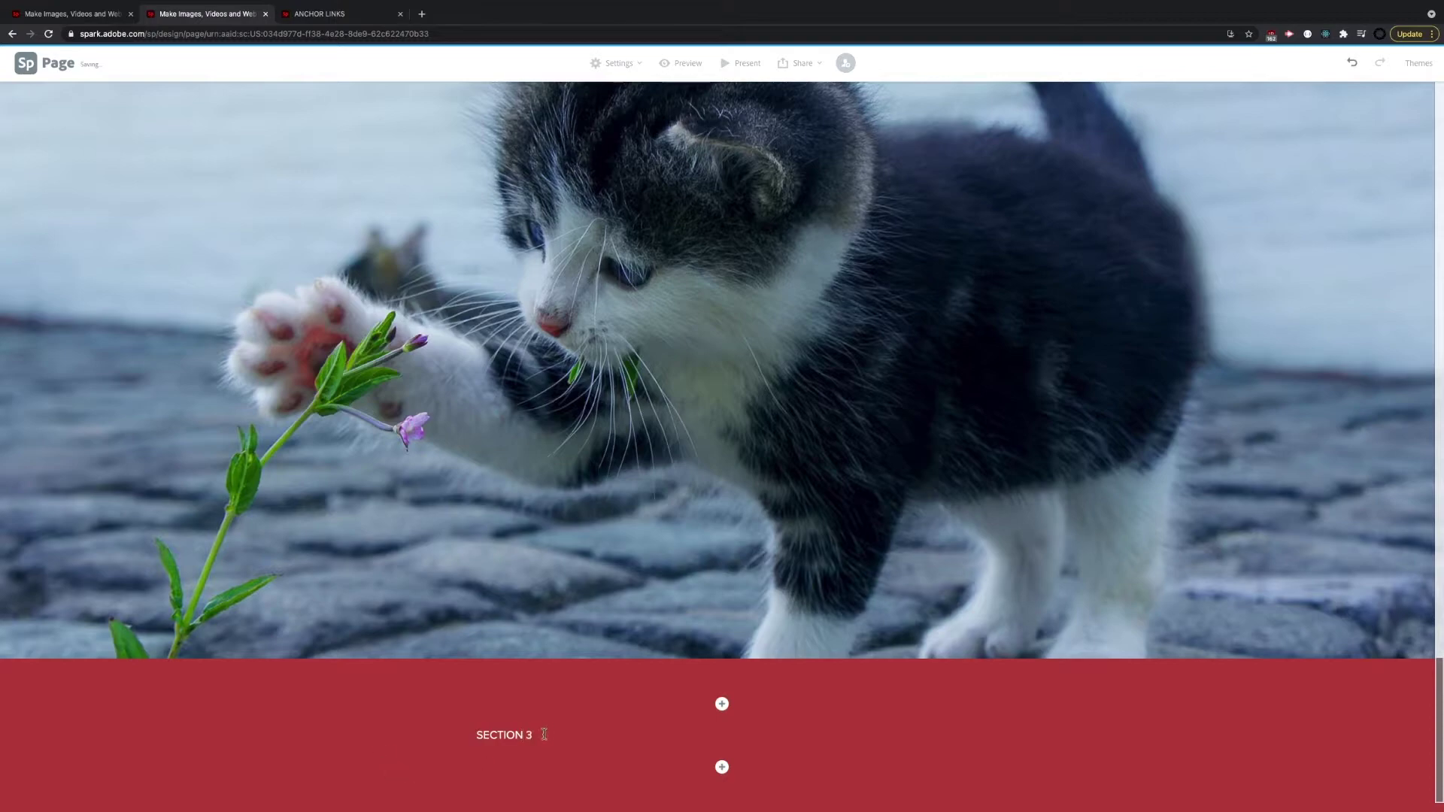
text(ON 3)
drag(544, 735, 444, 738)
click(369, 710)
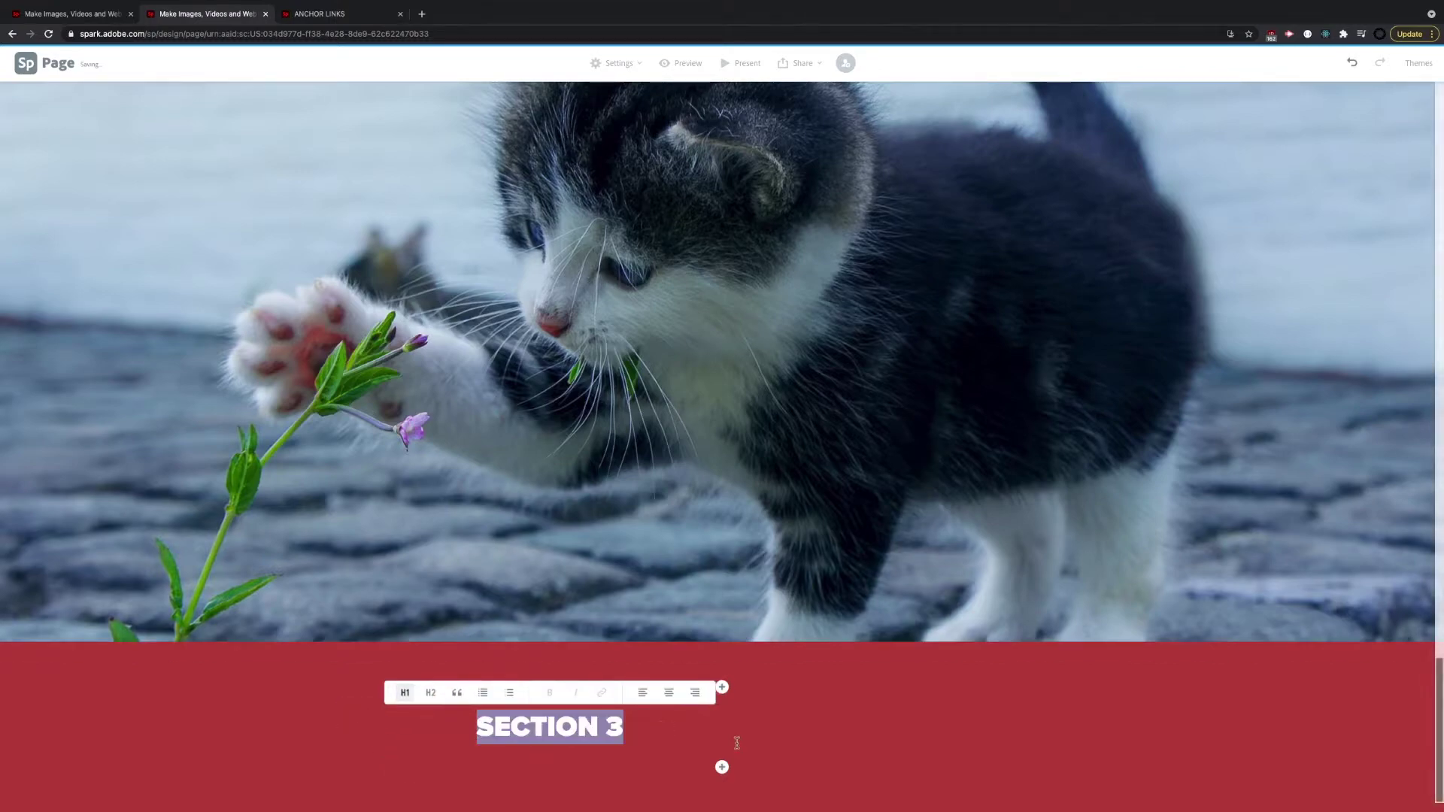
- Below SECTION 3, insert a numbered list with the items list and of
click(723, 768)
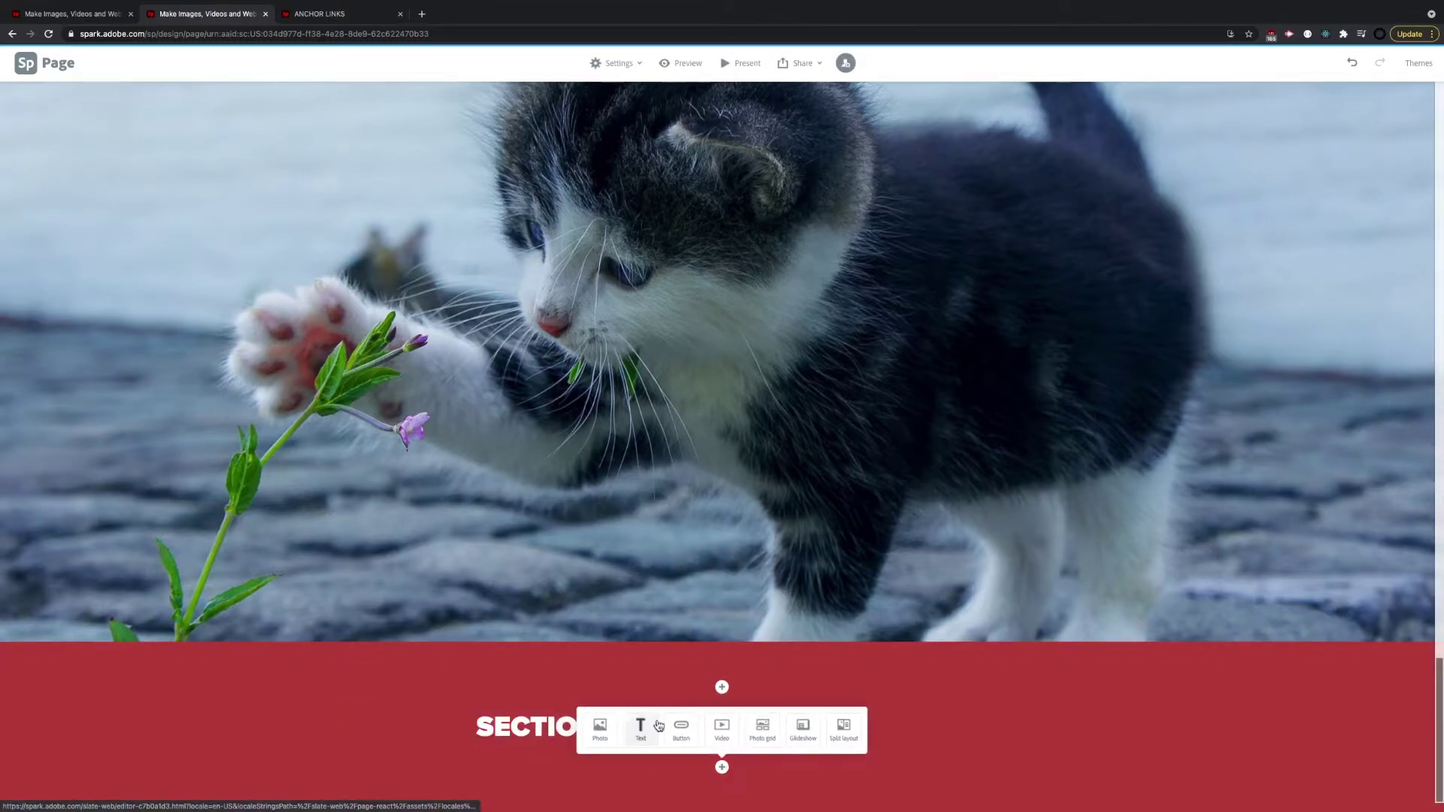
click(658, 726)
click(450, 712)
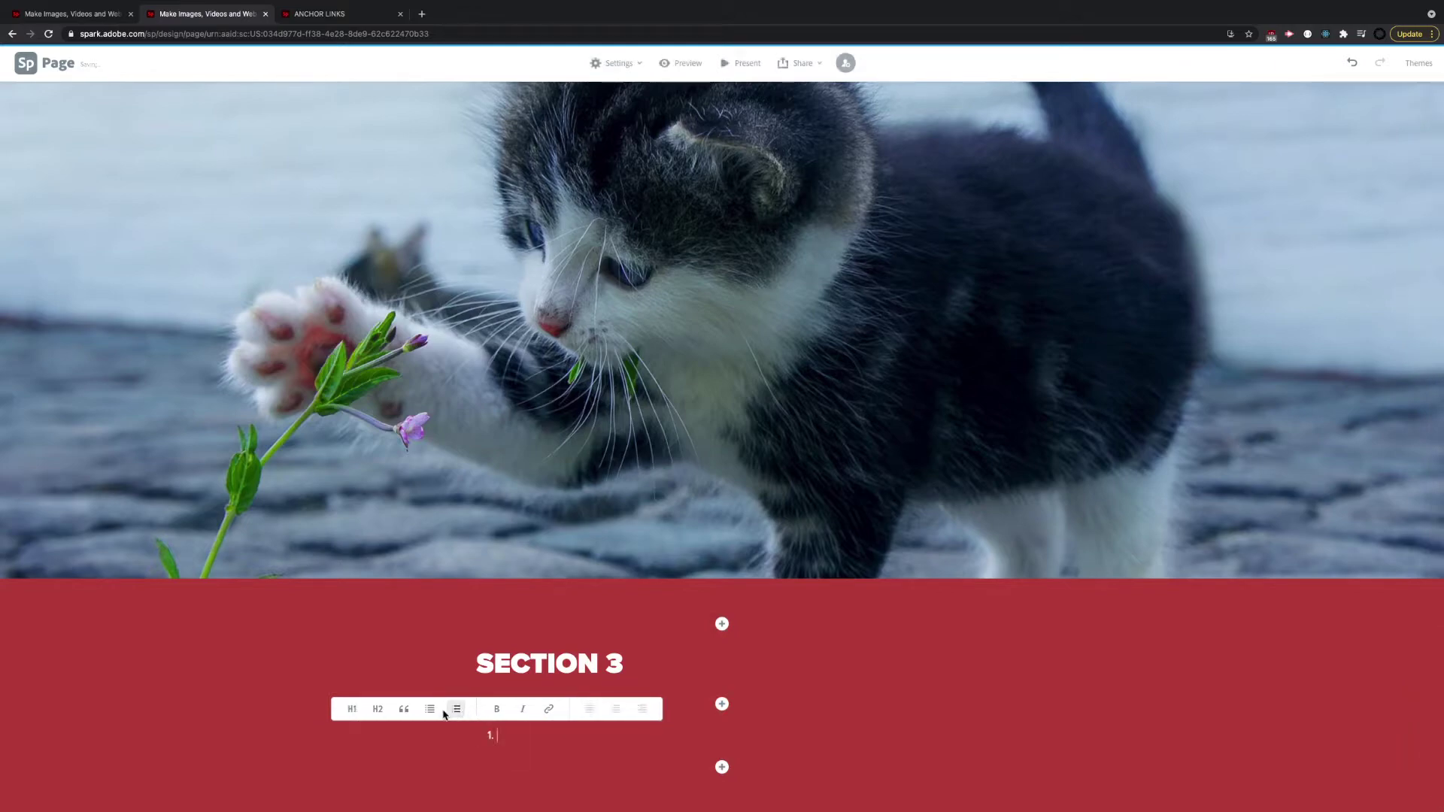
text(list)
key(Return)
text(of)
key(Return)
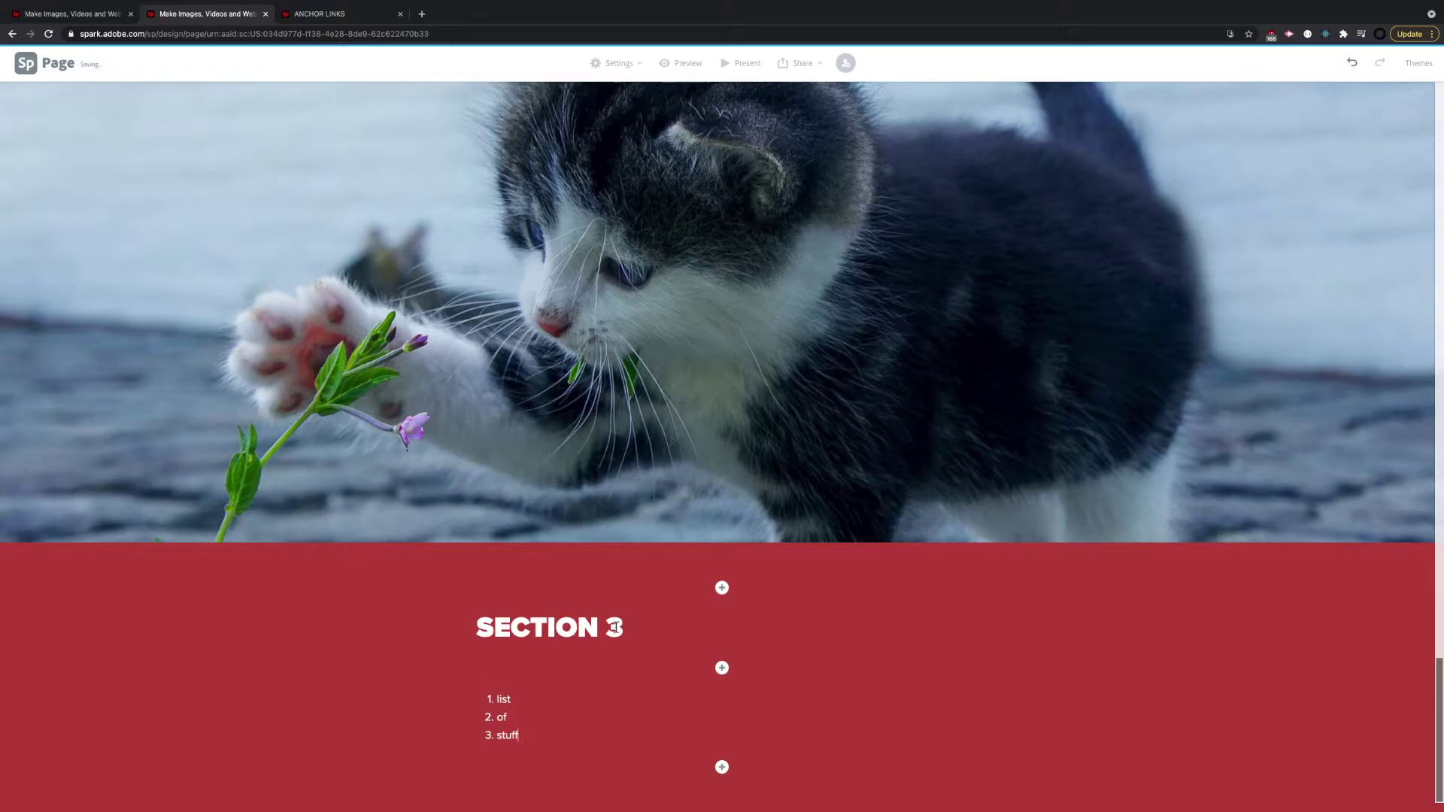
scroll(787, 439, up, 6)
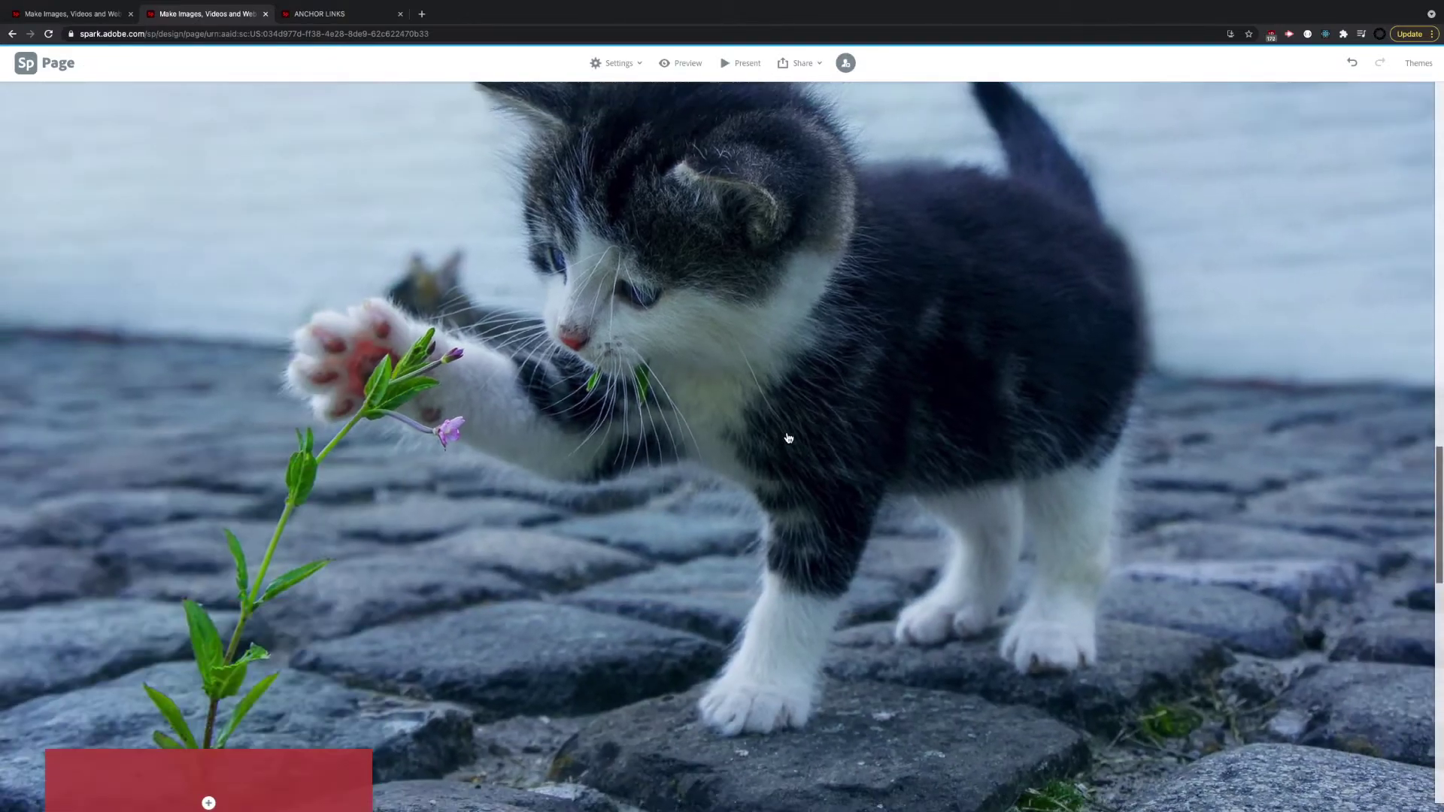
scroll(787, 438, up, 15)
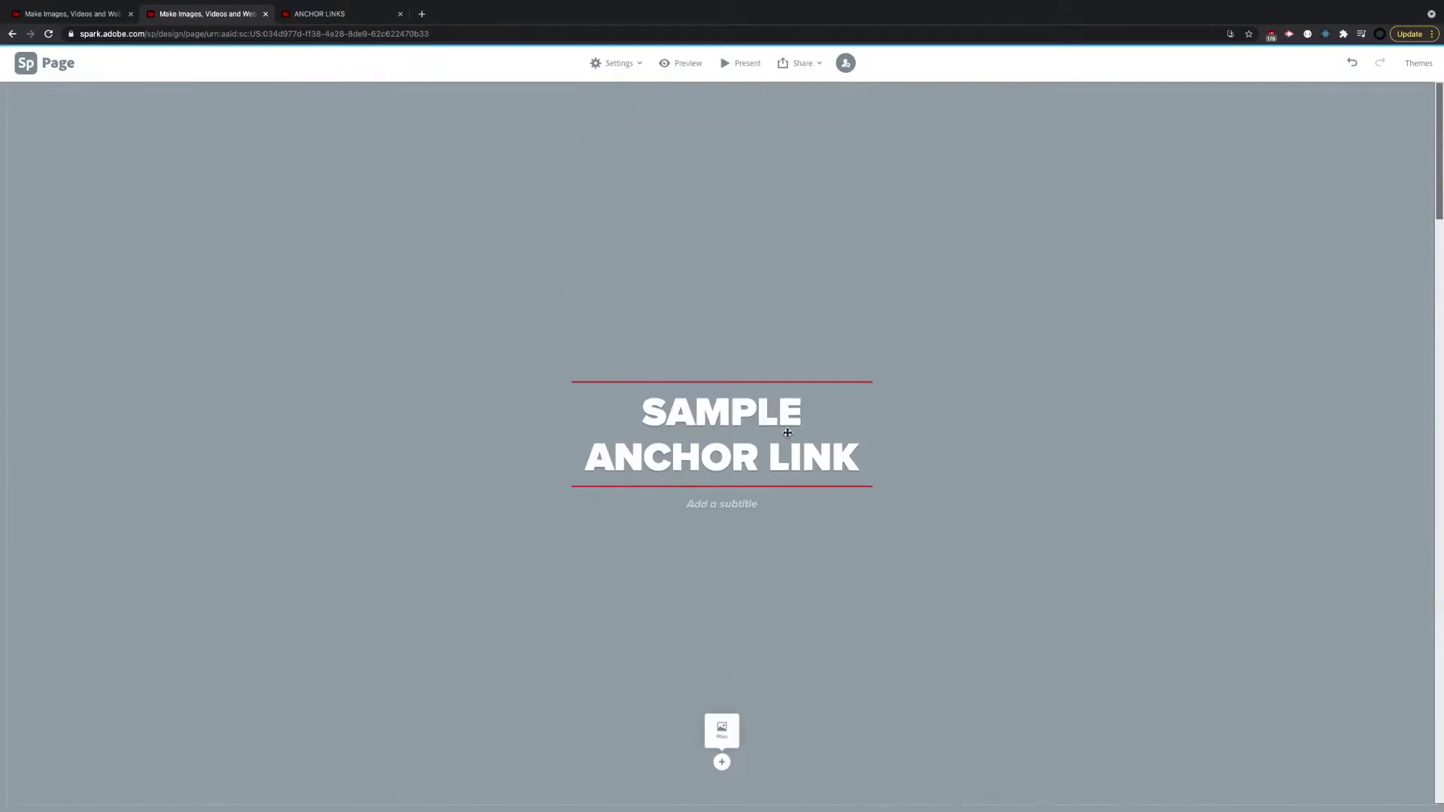
scroll(788, 432, down, 9)
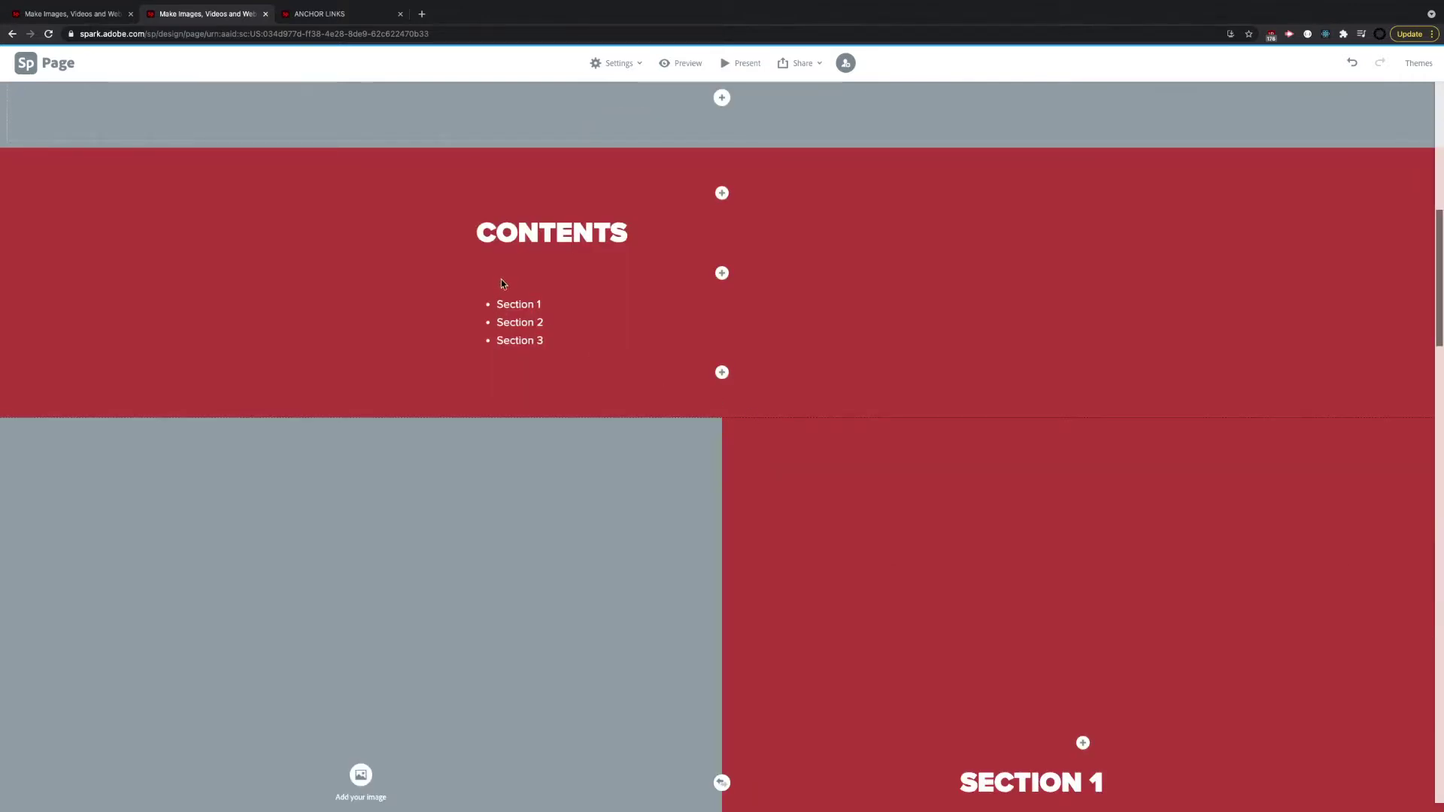
scroll(505, 310, down, 3)
double_click(963, 594)
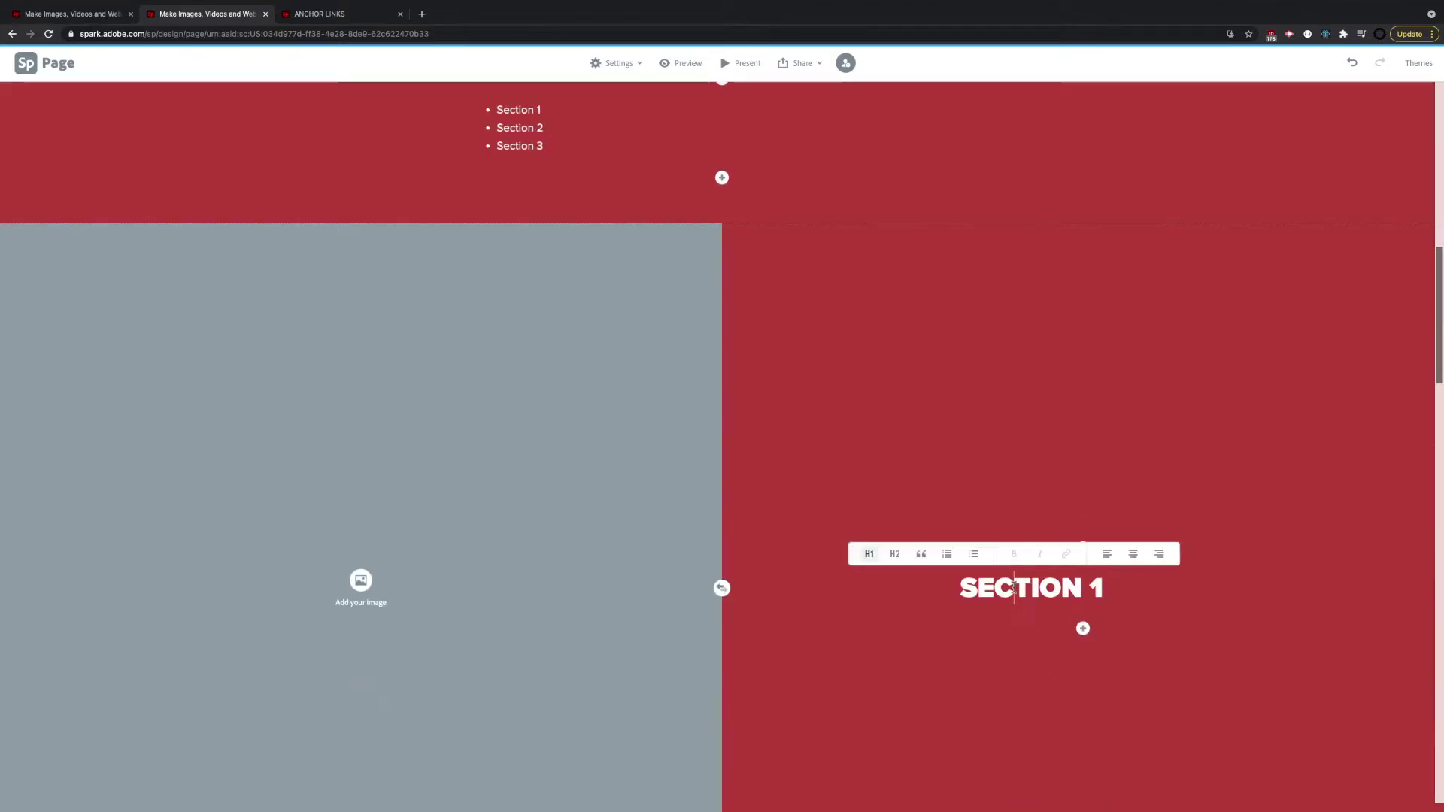
scroll(926, 606, down, 12)
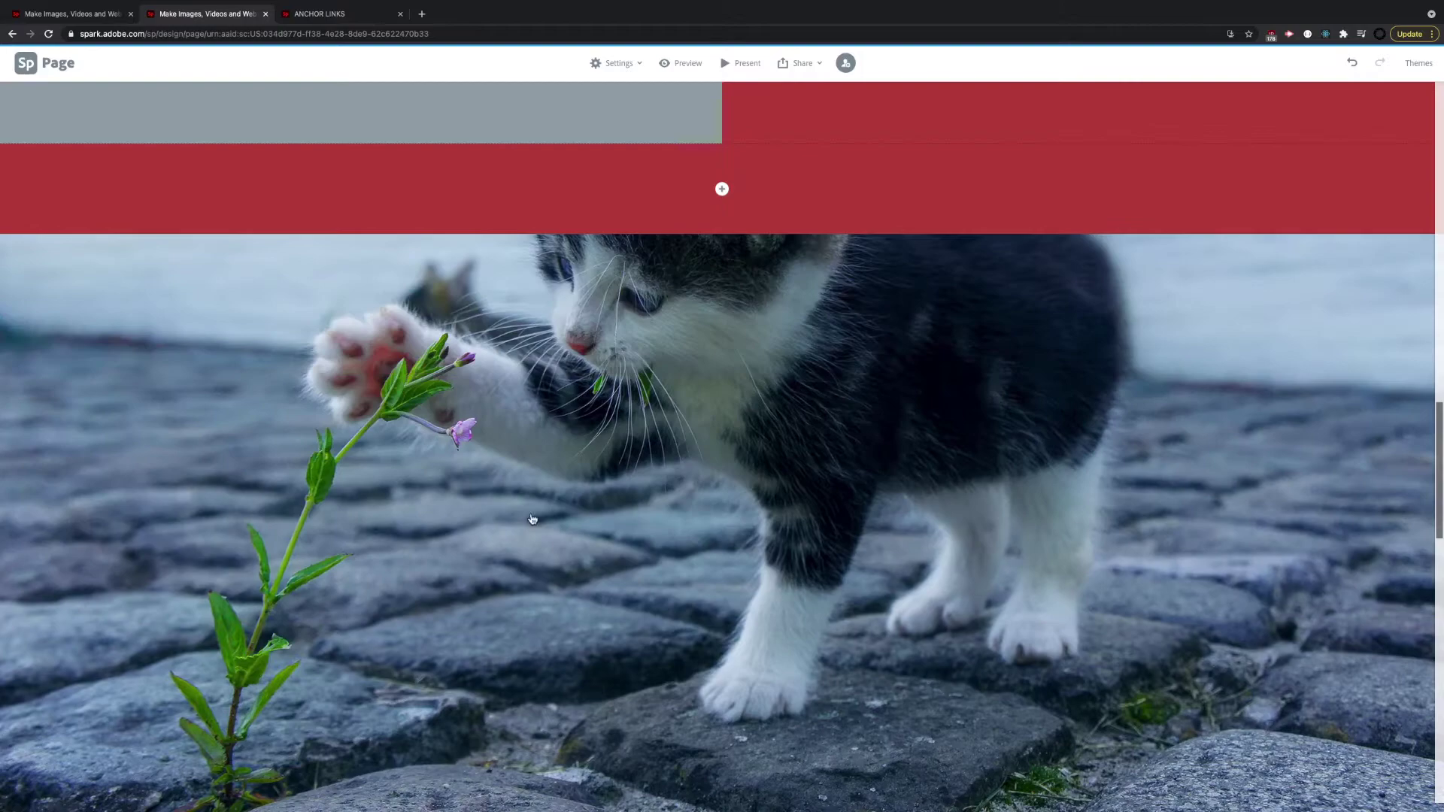
scroll(542, 531, down, 3)
scroll(166, 425, down, 5)
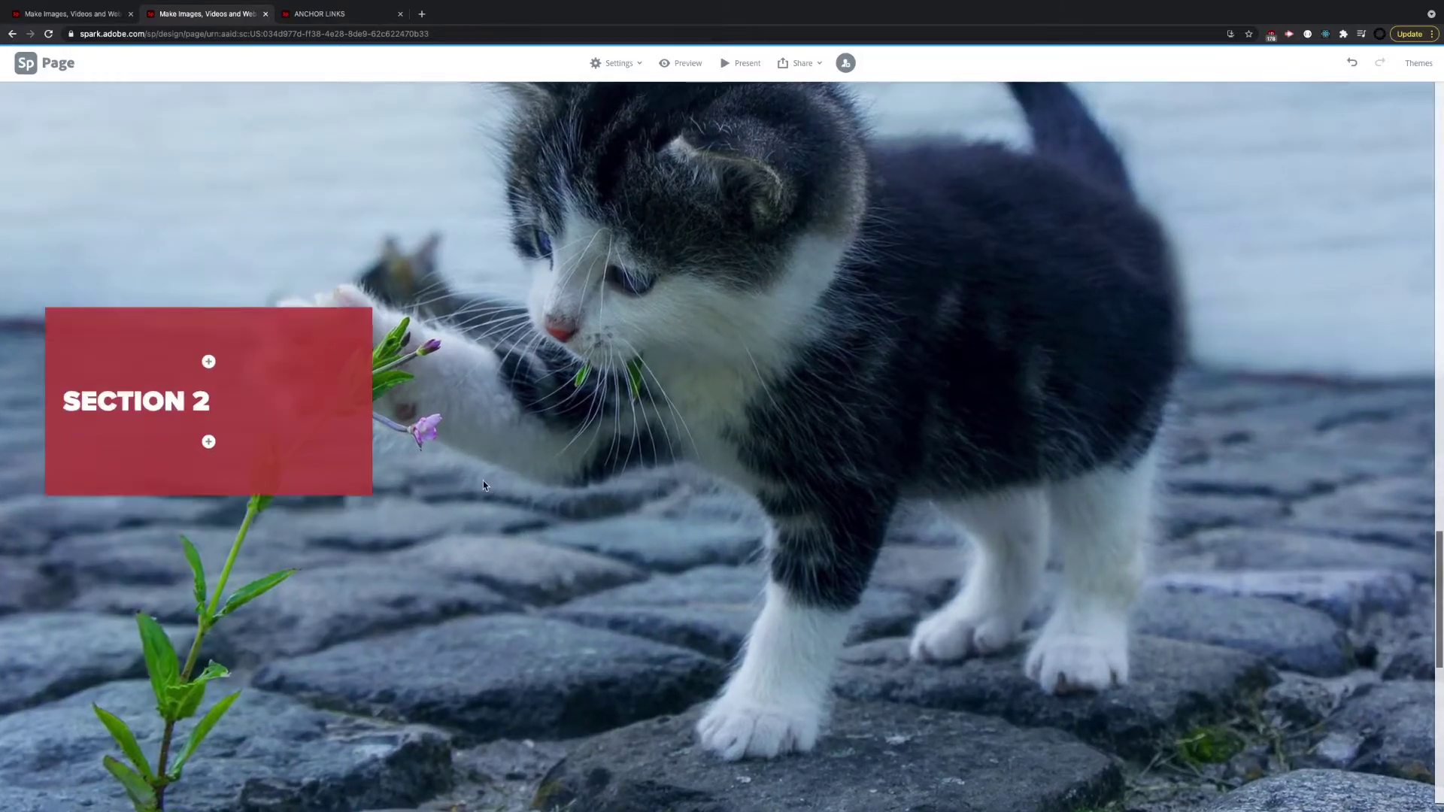
triple_click(636, 642)
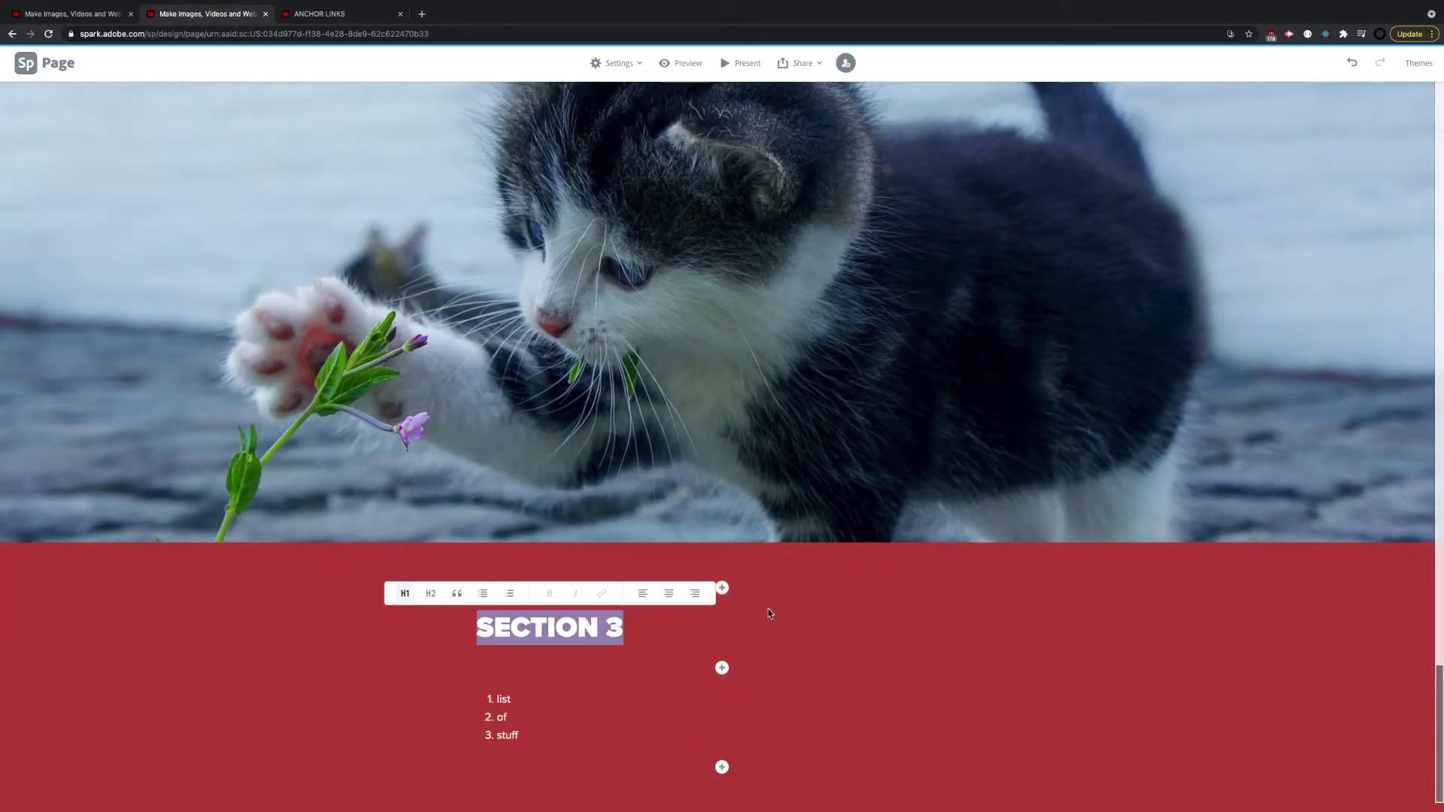
scroll(769, 608, up, 20)
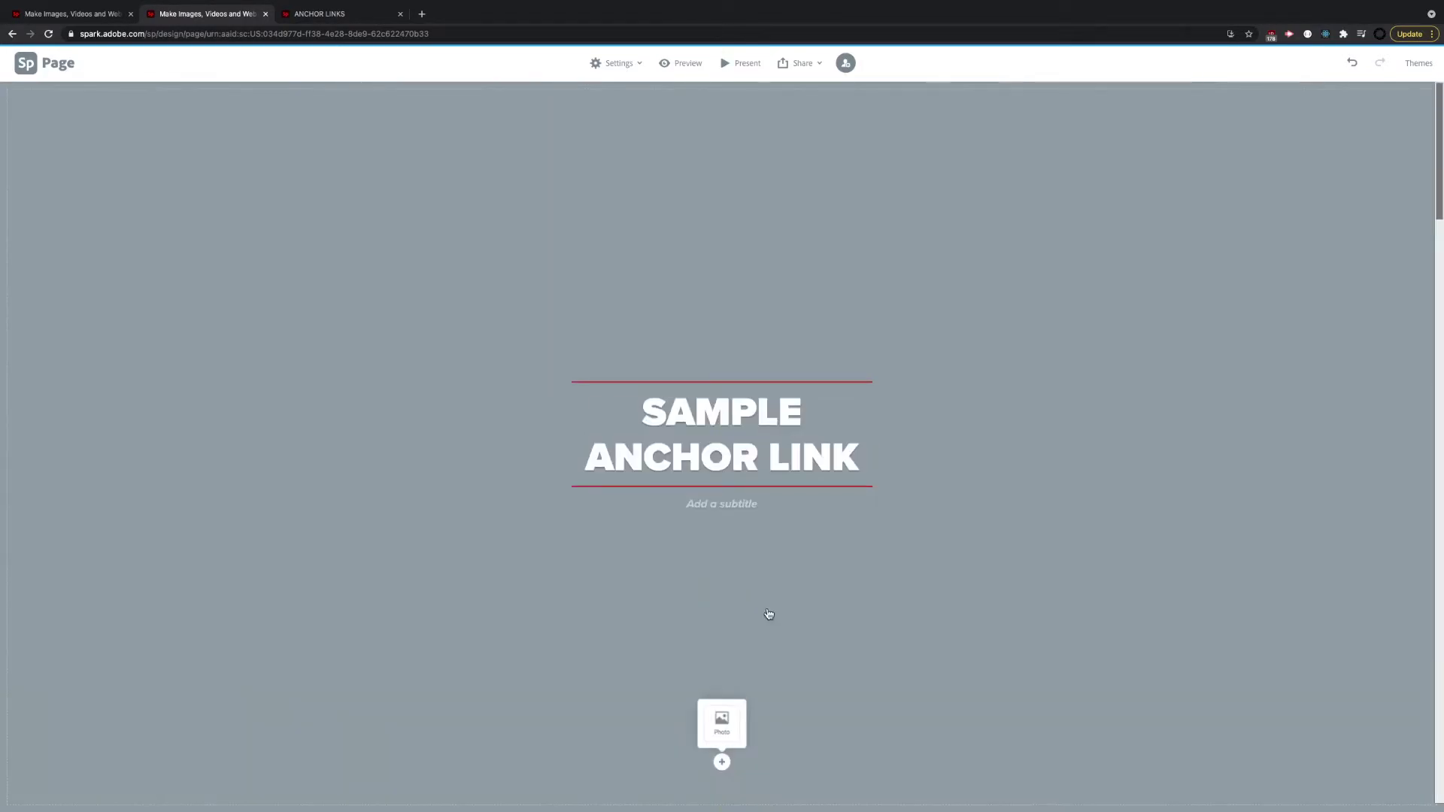
click(792, 64)
- Publish the page, create and copy its shareable link, and open a new browser tab
click(771, 96)
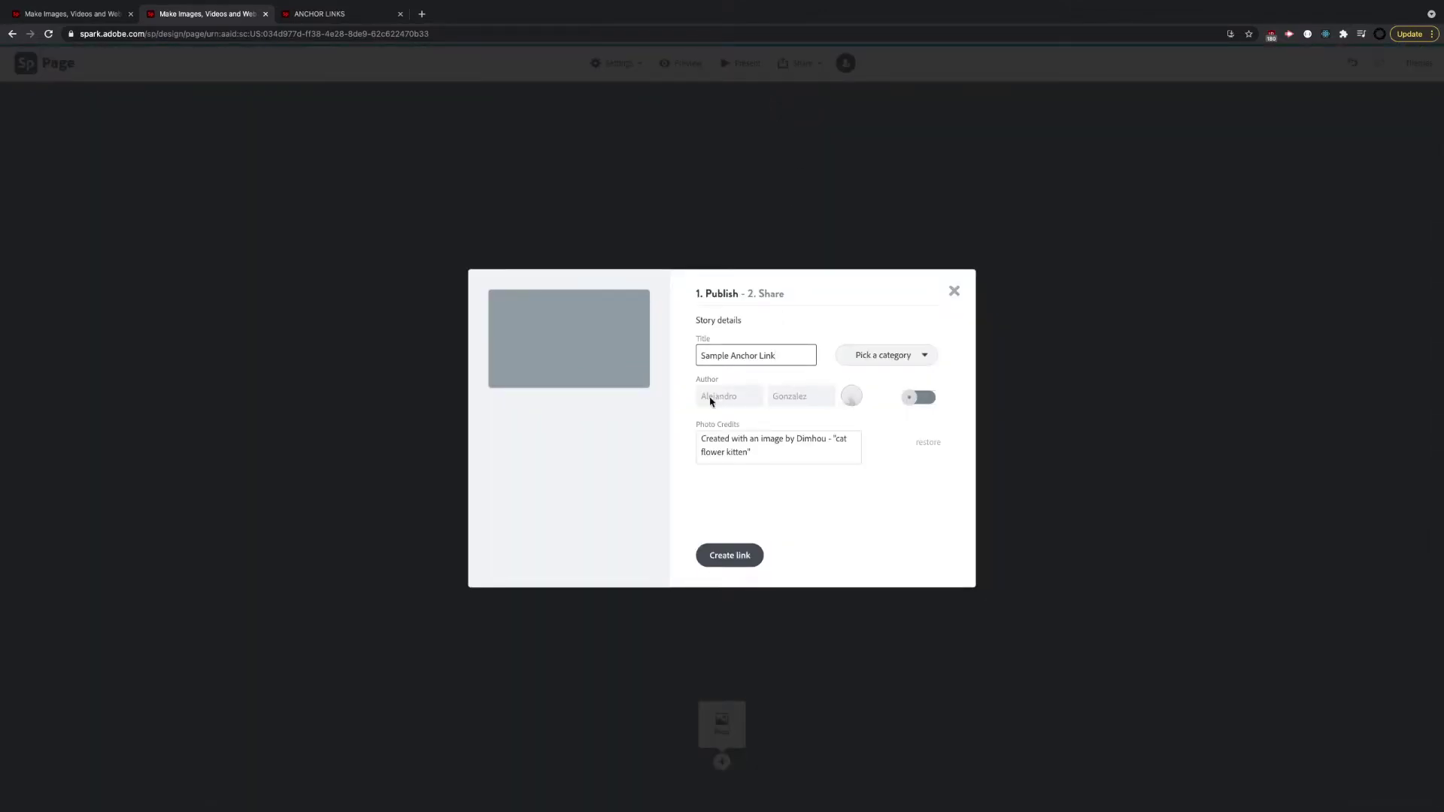
click(752, 557)
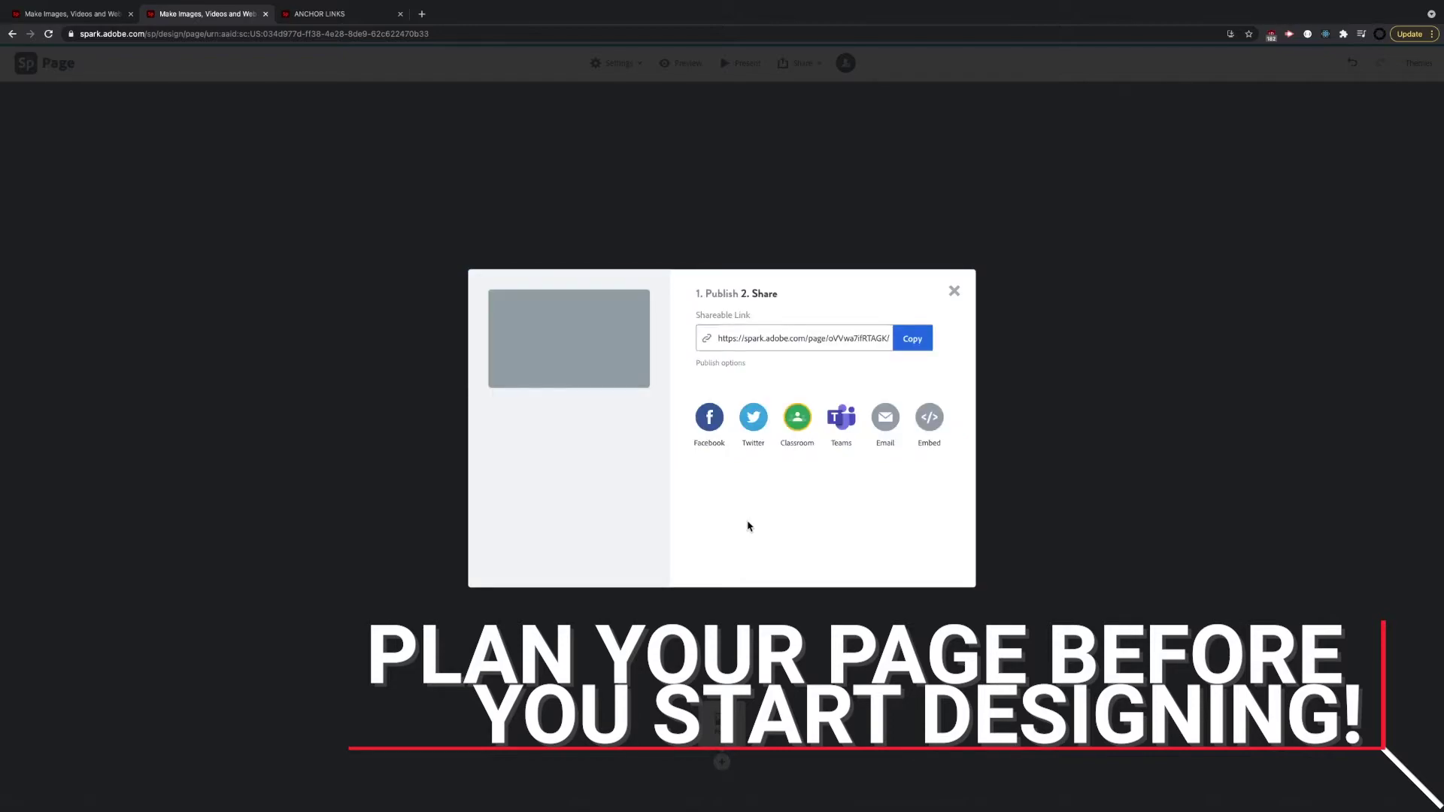
click(914, 339)
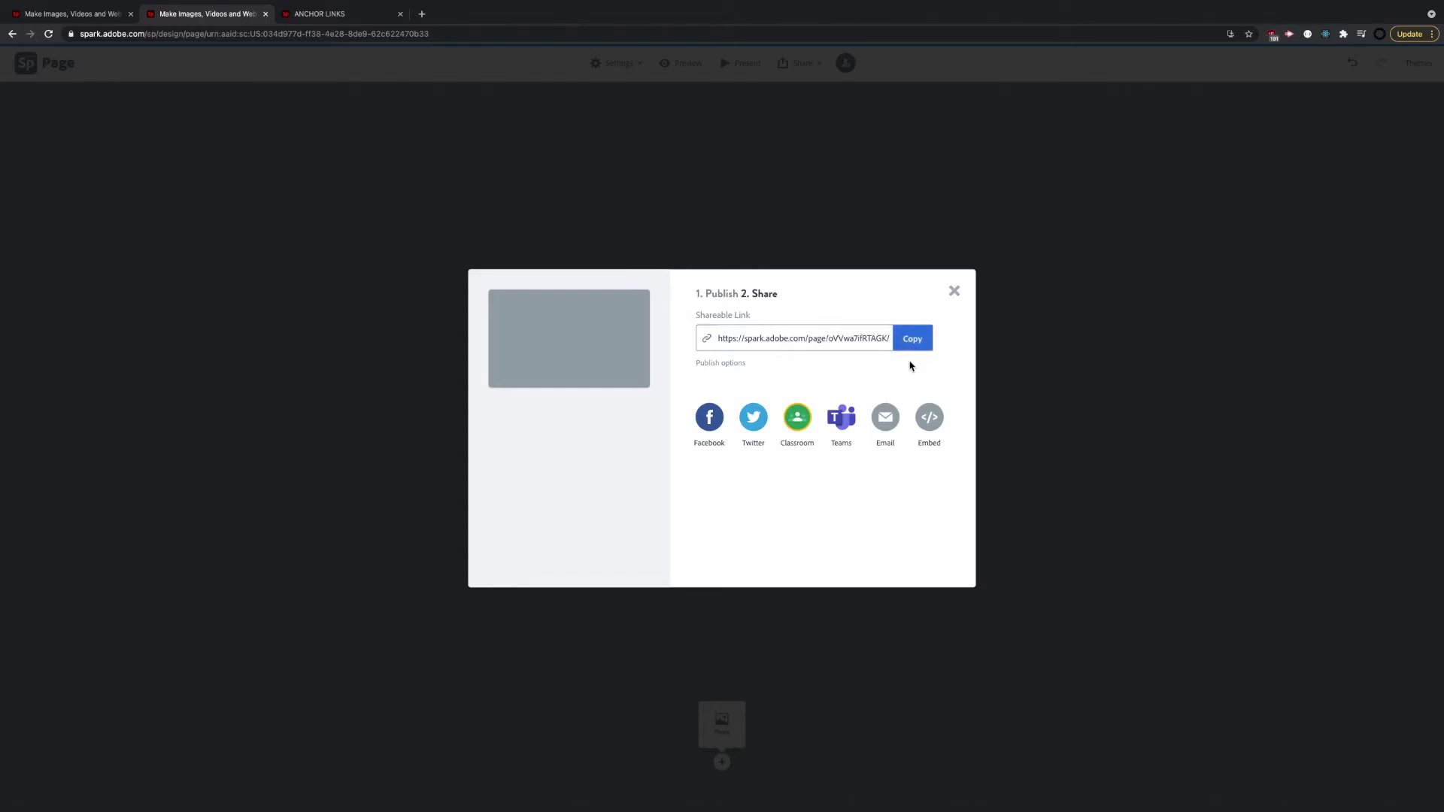
click(421, 14)
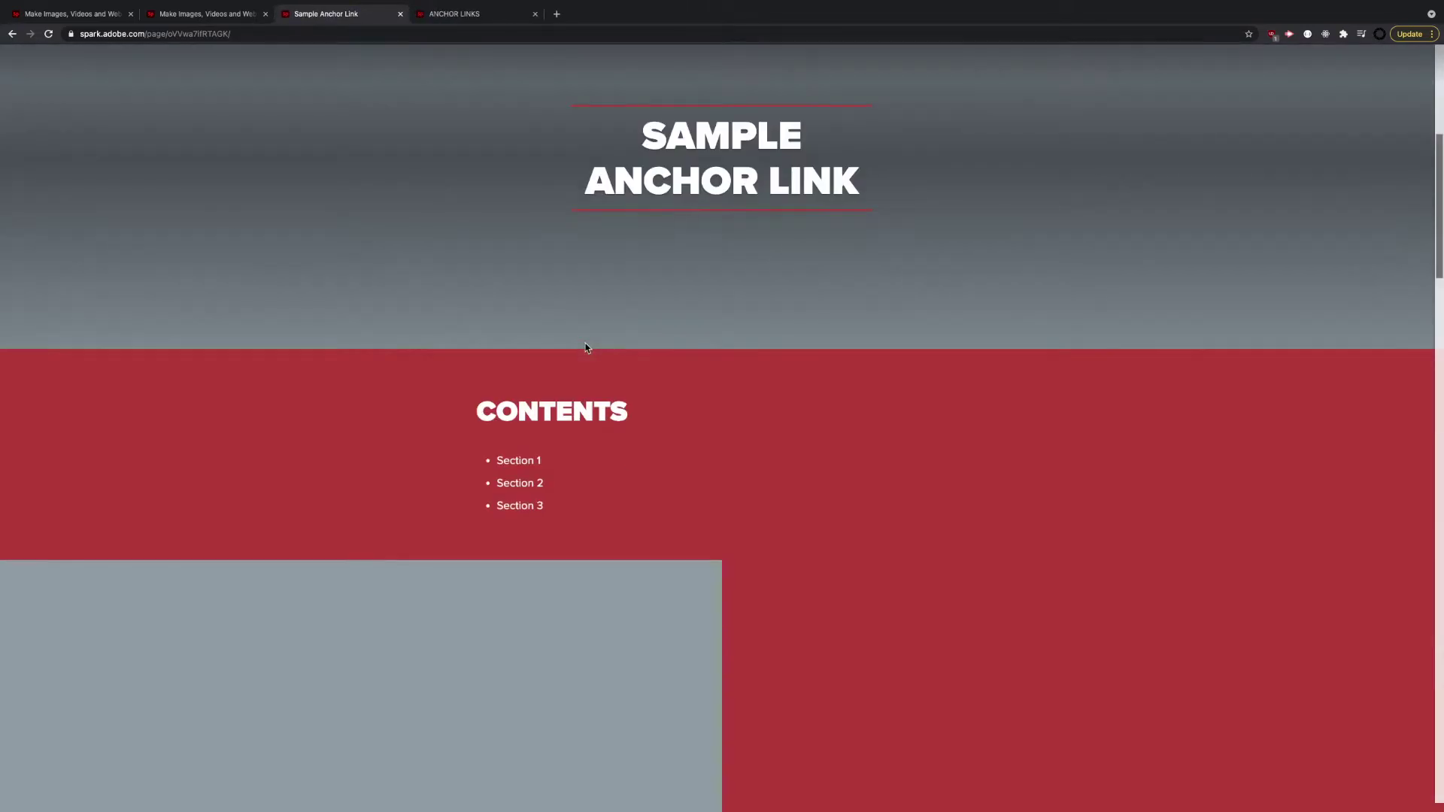
scroll(925, 419, down, 2)
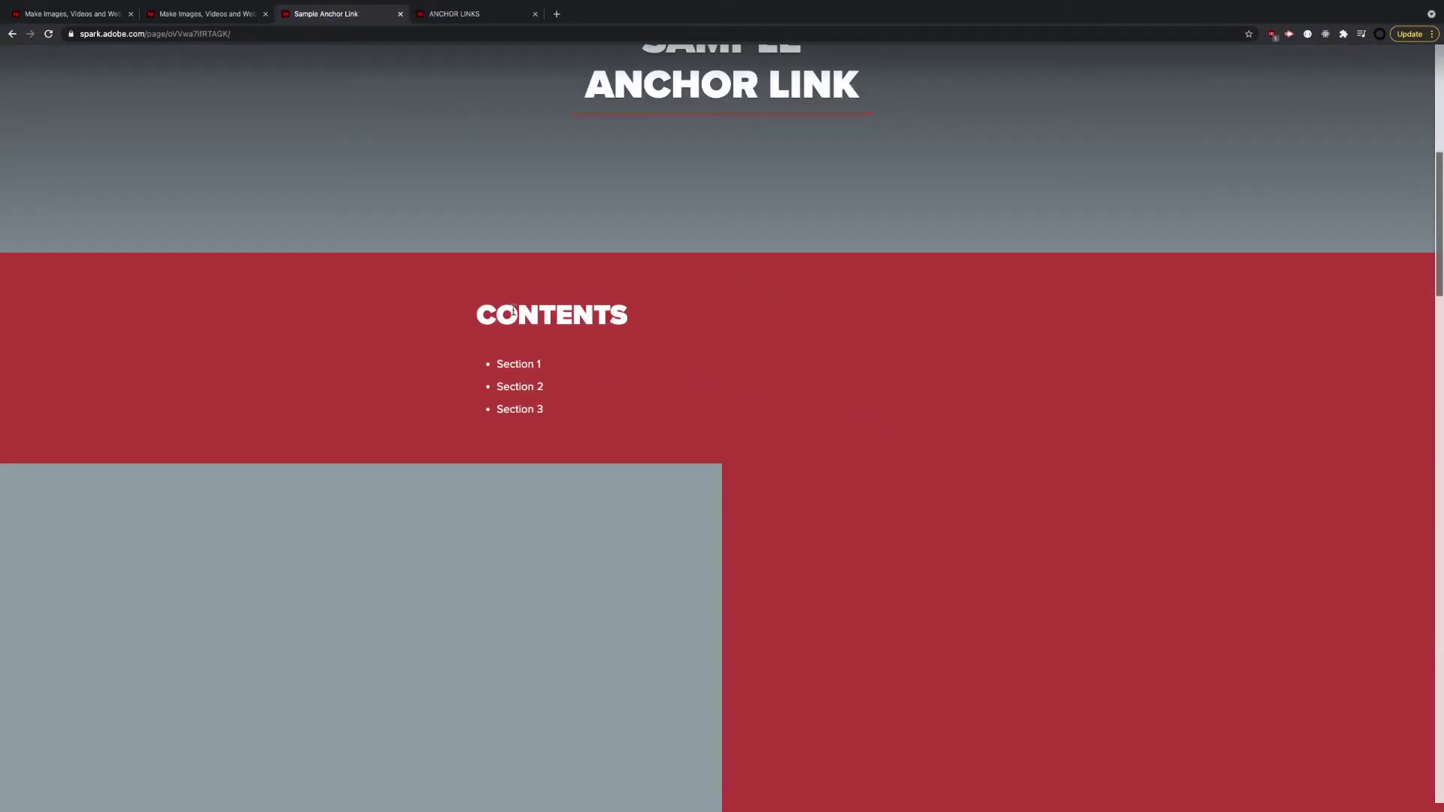
- On the published page, copy the CONTENTS heading's anchor link
scroll(481, 469, up, 2)
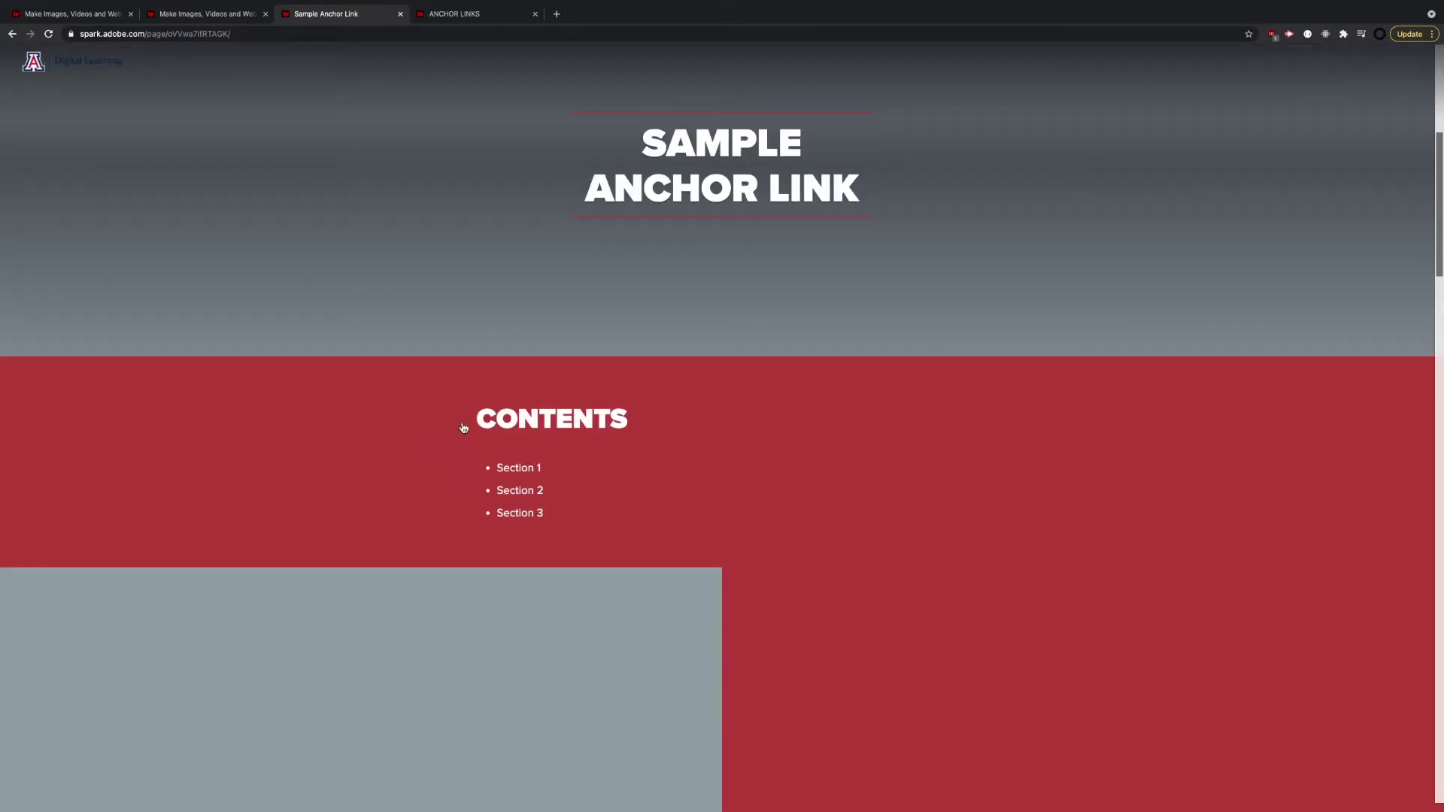
mouse_move(502, 422)
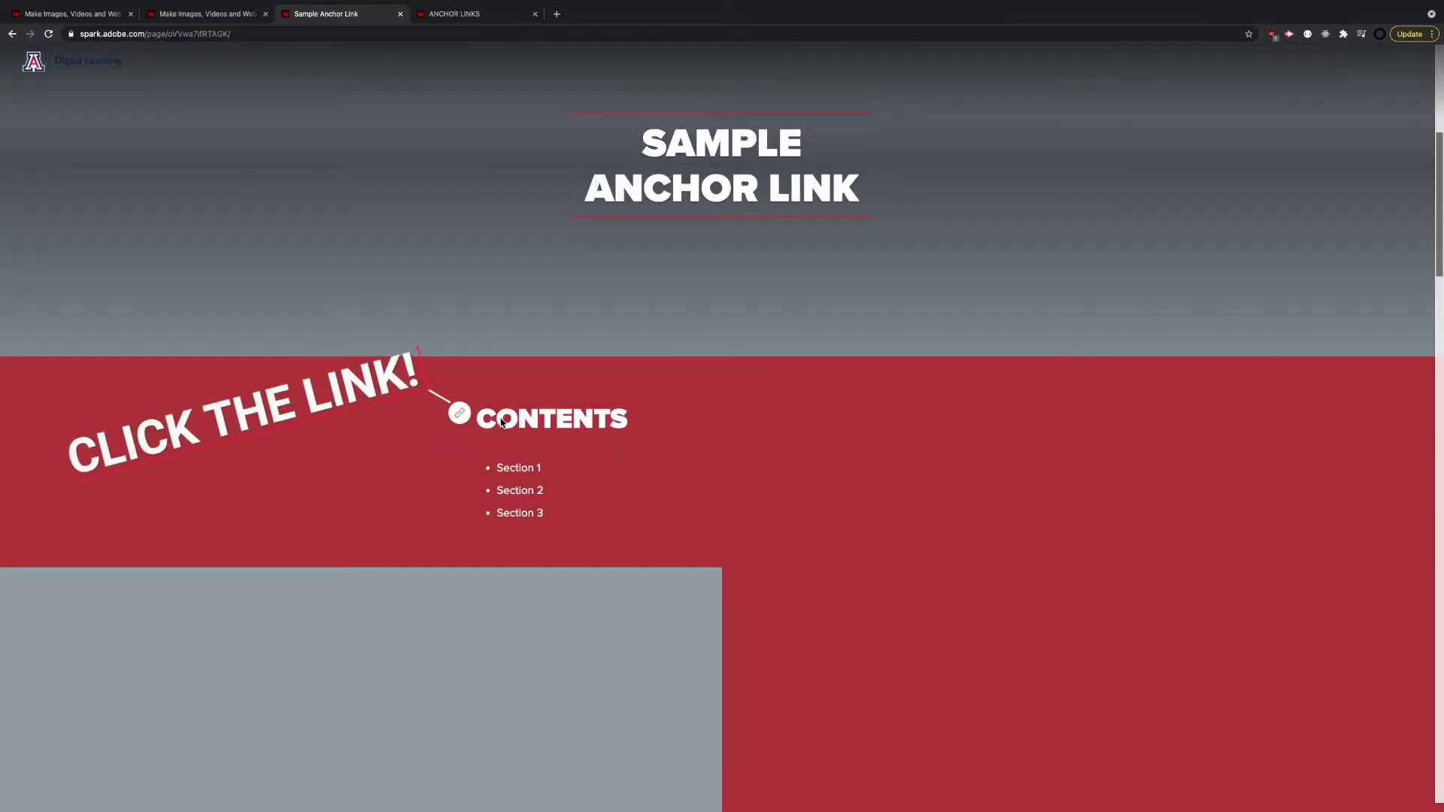
click(458, 415)
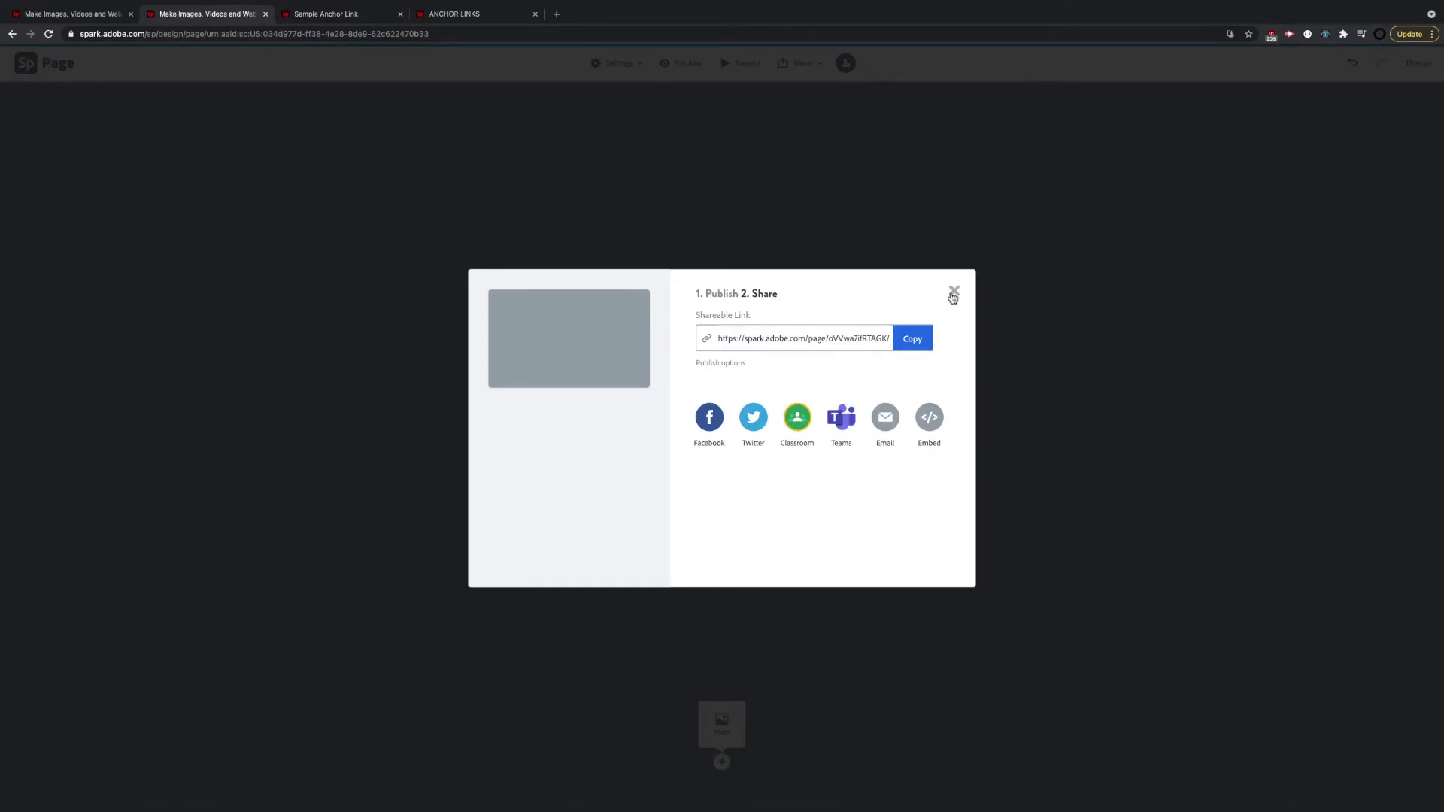
- Close the share dialog and add a Top button below the Section 3 list, linked to #contents
click(954, 294)
scroll(681, 451, down, 20)
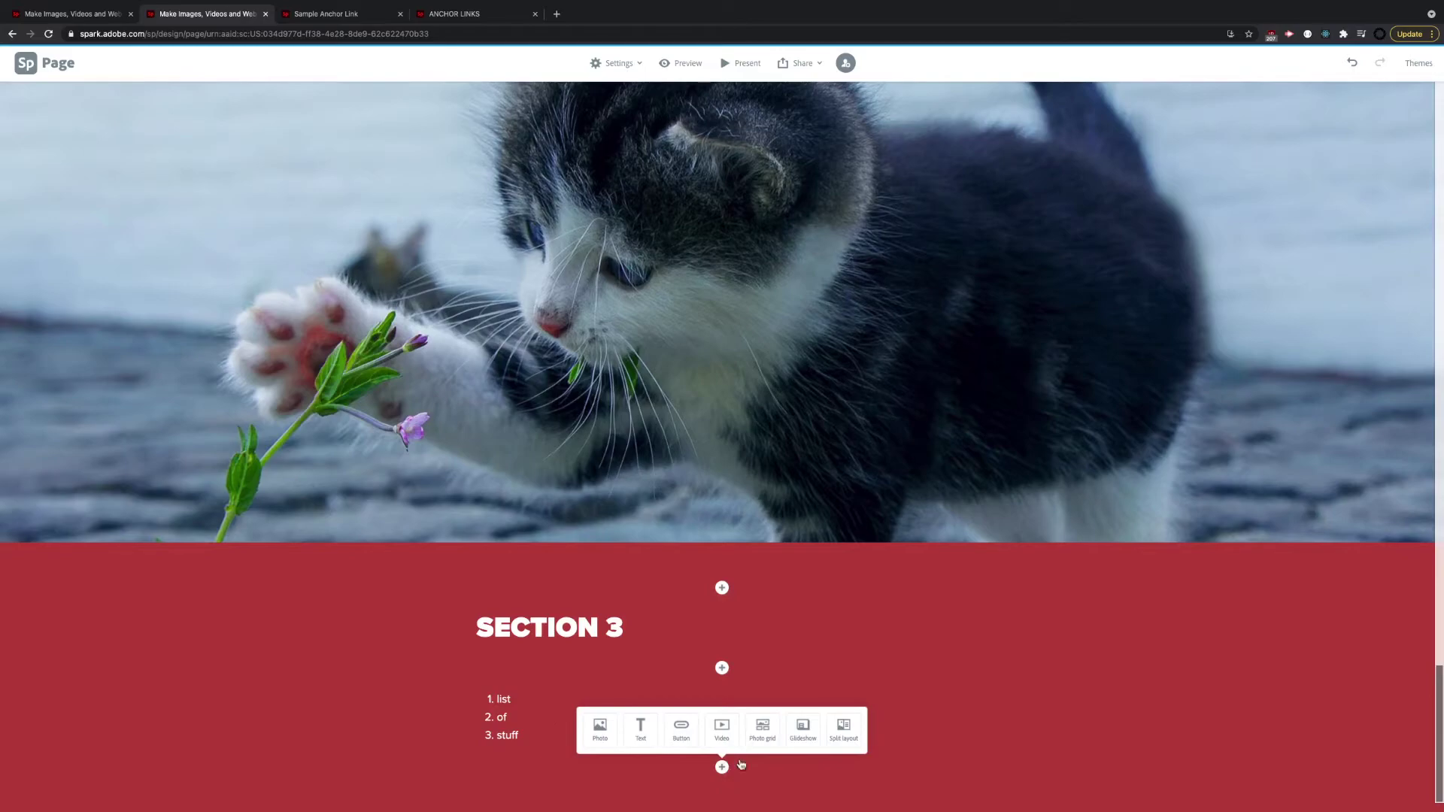
click(683, 735)
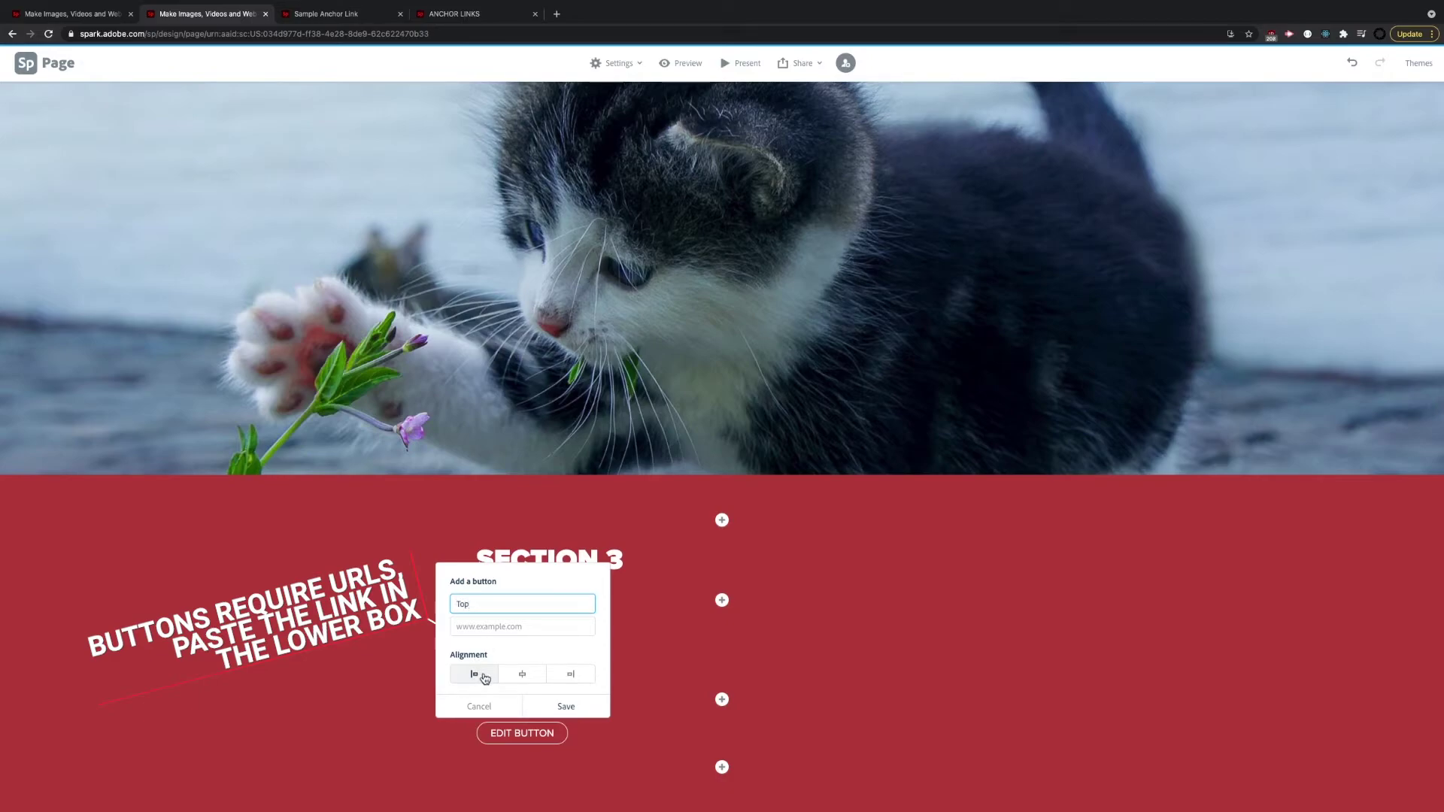
click(471, 632)
key(ctrl+v)
click(566, 706)
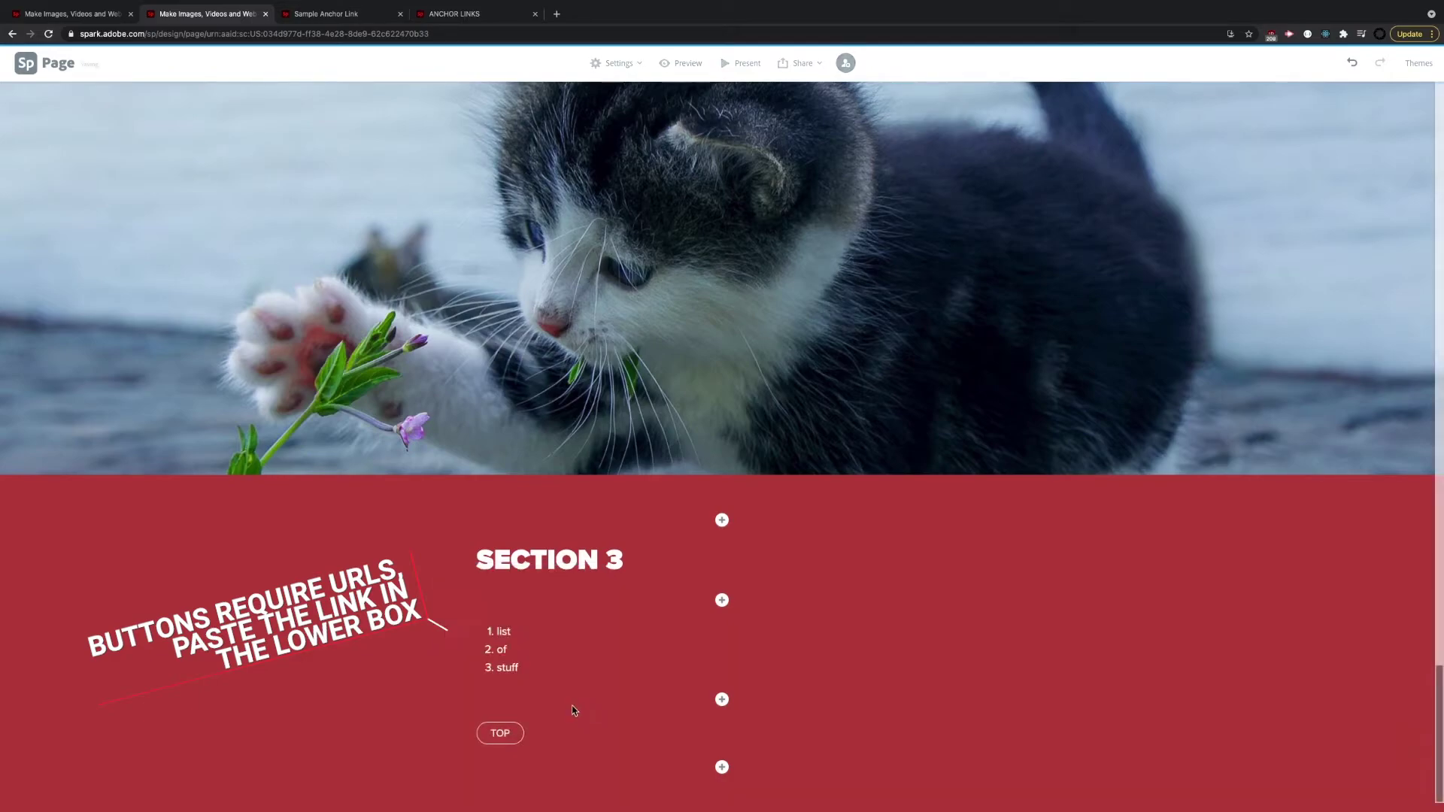
- Add a Top button in the SECTION 2 box linking to the Contents anchor
scroll(711, 576, up, 4)
scroll(711, 576, up, 3)
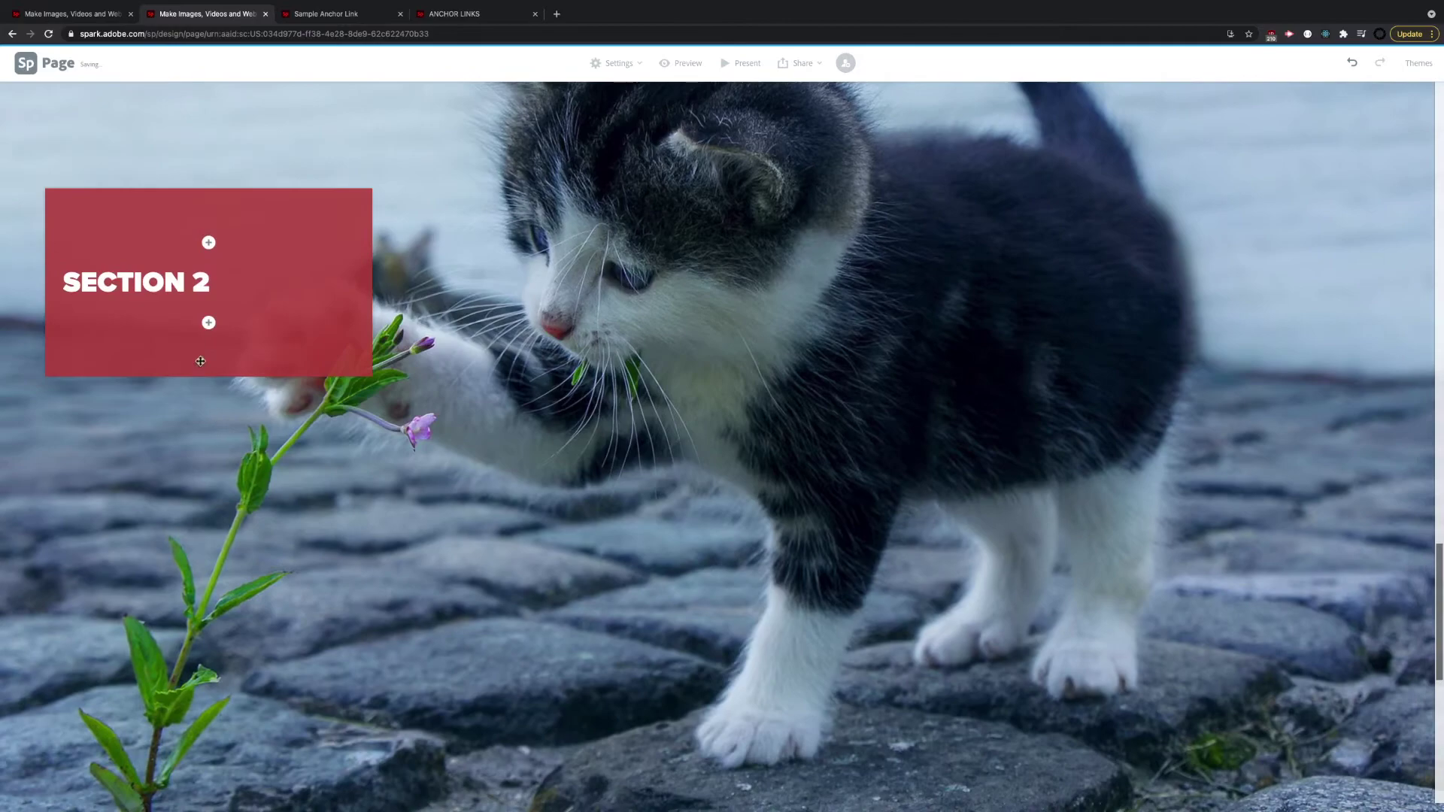
click(208, 323)
click(229, 285)
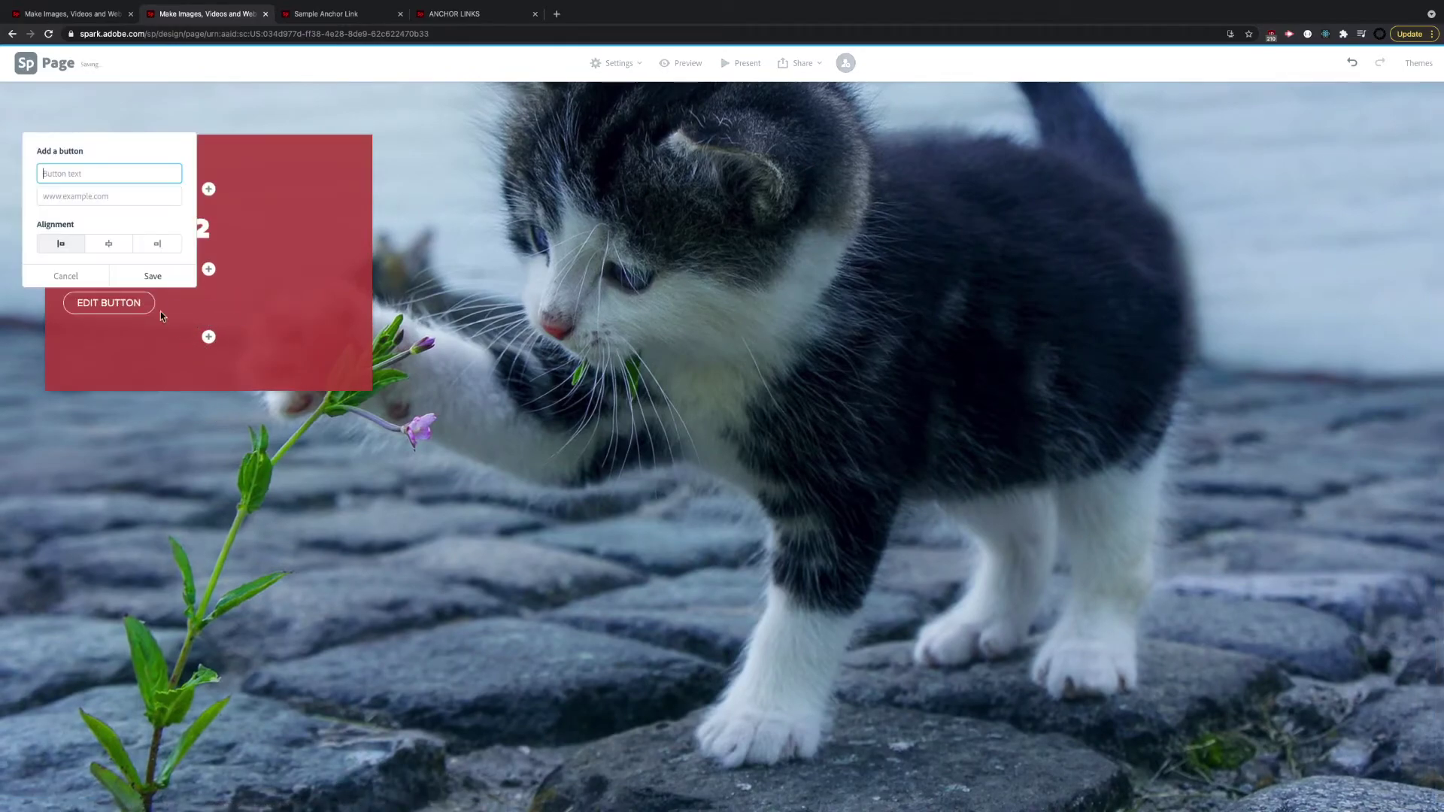
text(T)
text(iop)
key(BackSpace)
key(BackSpace)
key(BackSpace)
click(95, 198)
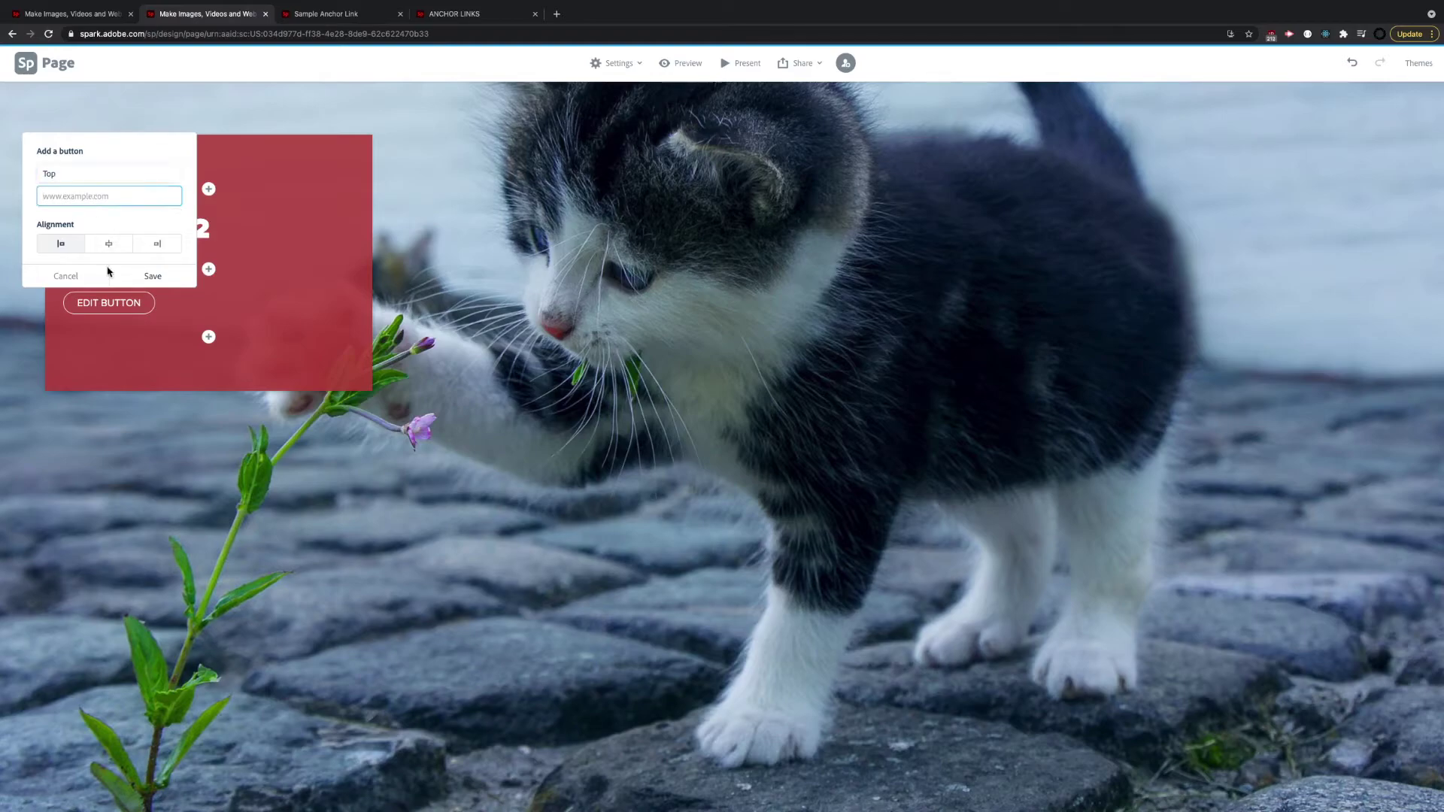
key(super+v)
click(143, 278)
scroll(143, 286, up, 10)
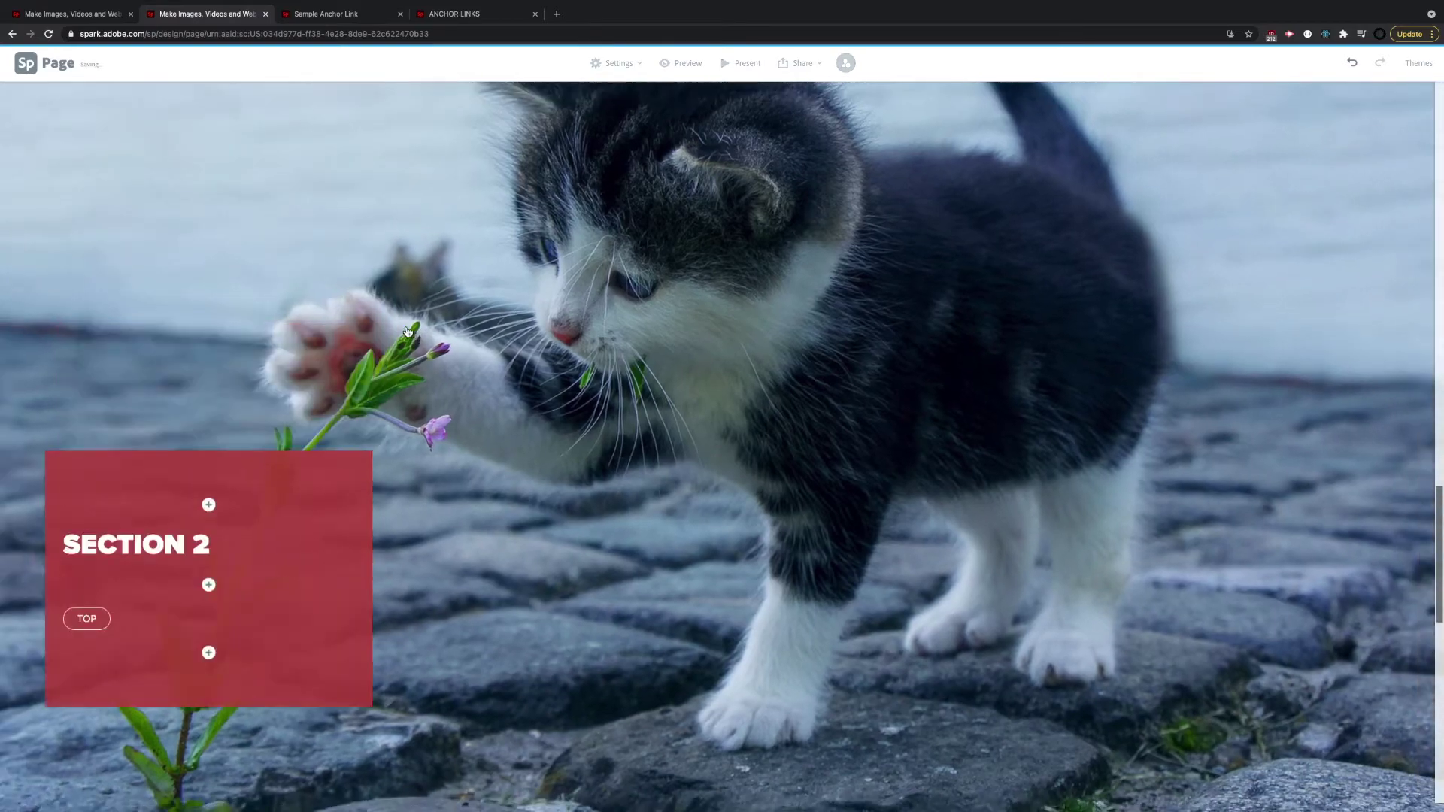
- Add 'Back to contents' text under SECTION 1 and link it to the Contents anchor URL
click(1084, 383)
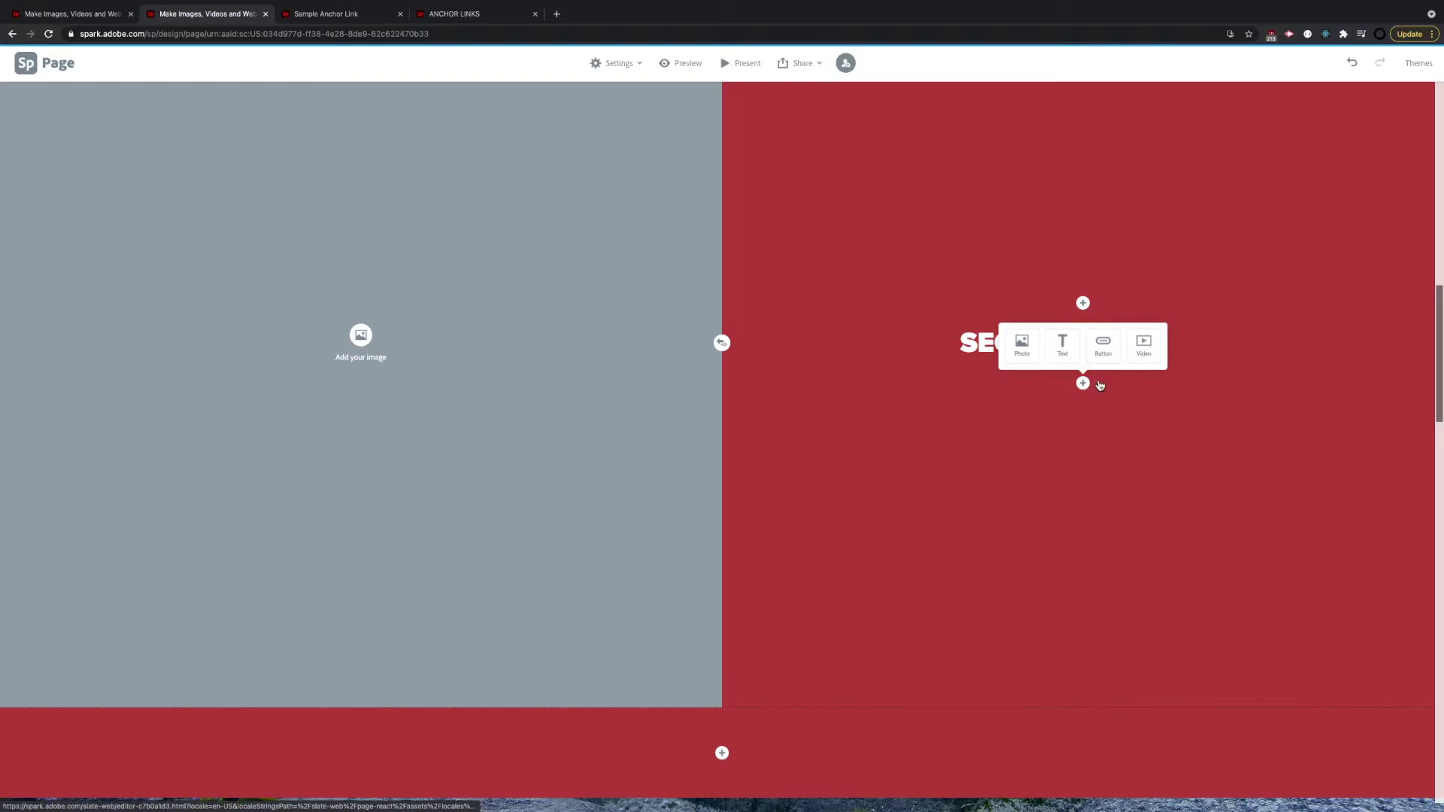
click(1064, 342)
text(Back to)
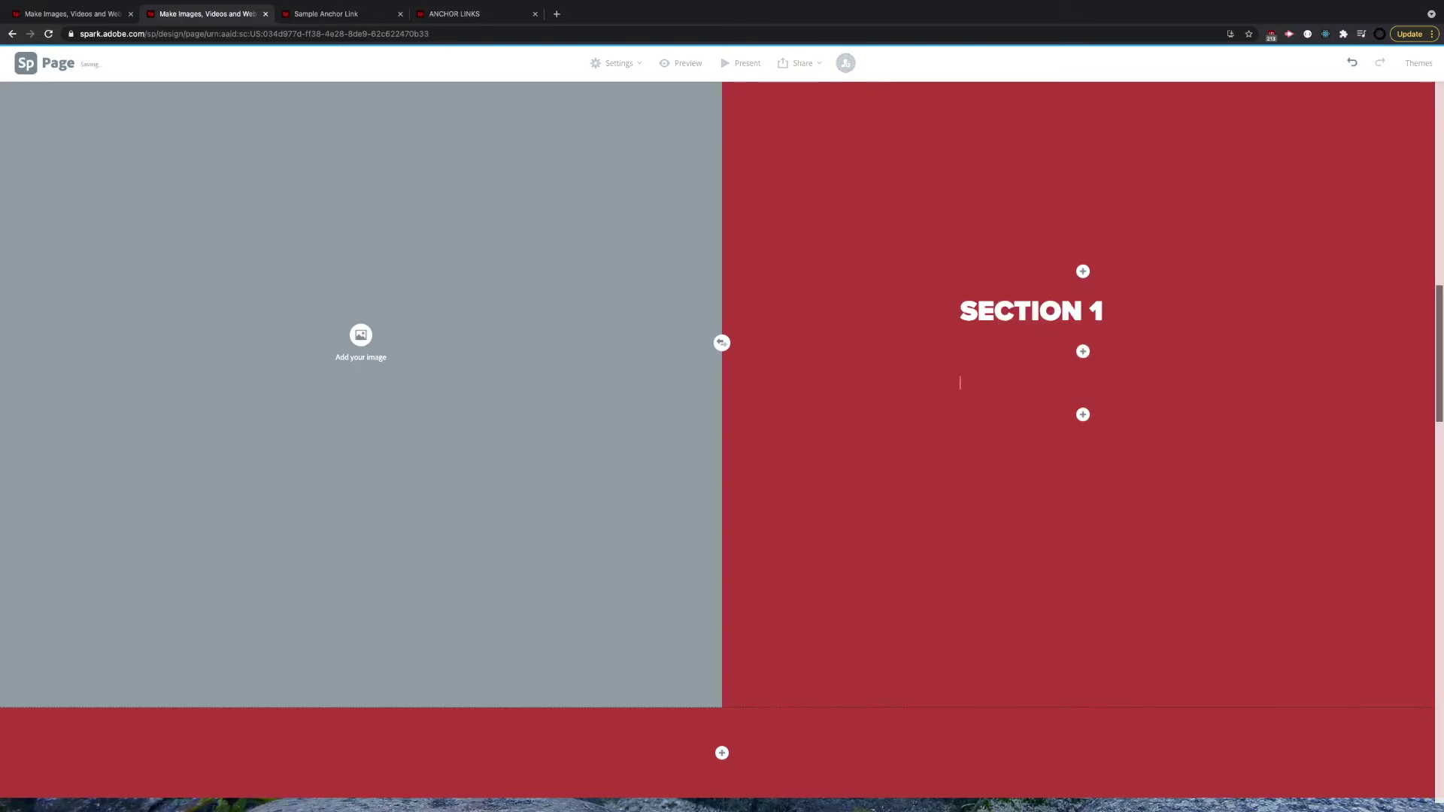
text( c)
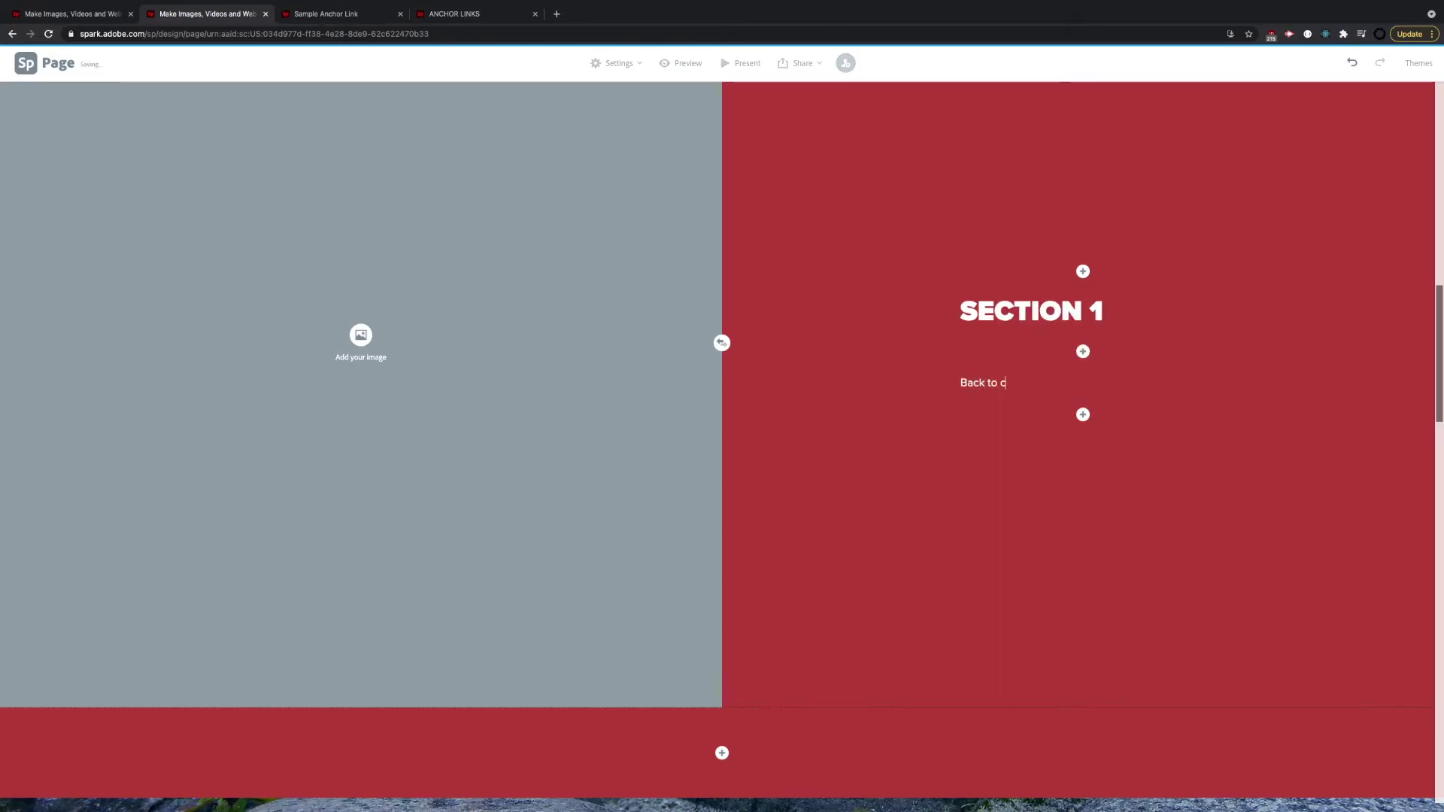
text(ontents)
drag(1047, 384, 946, 386)
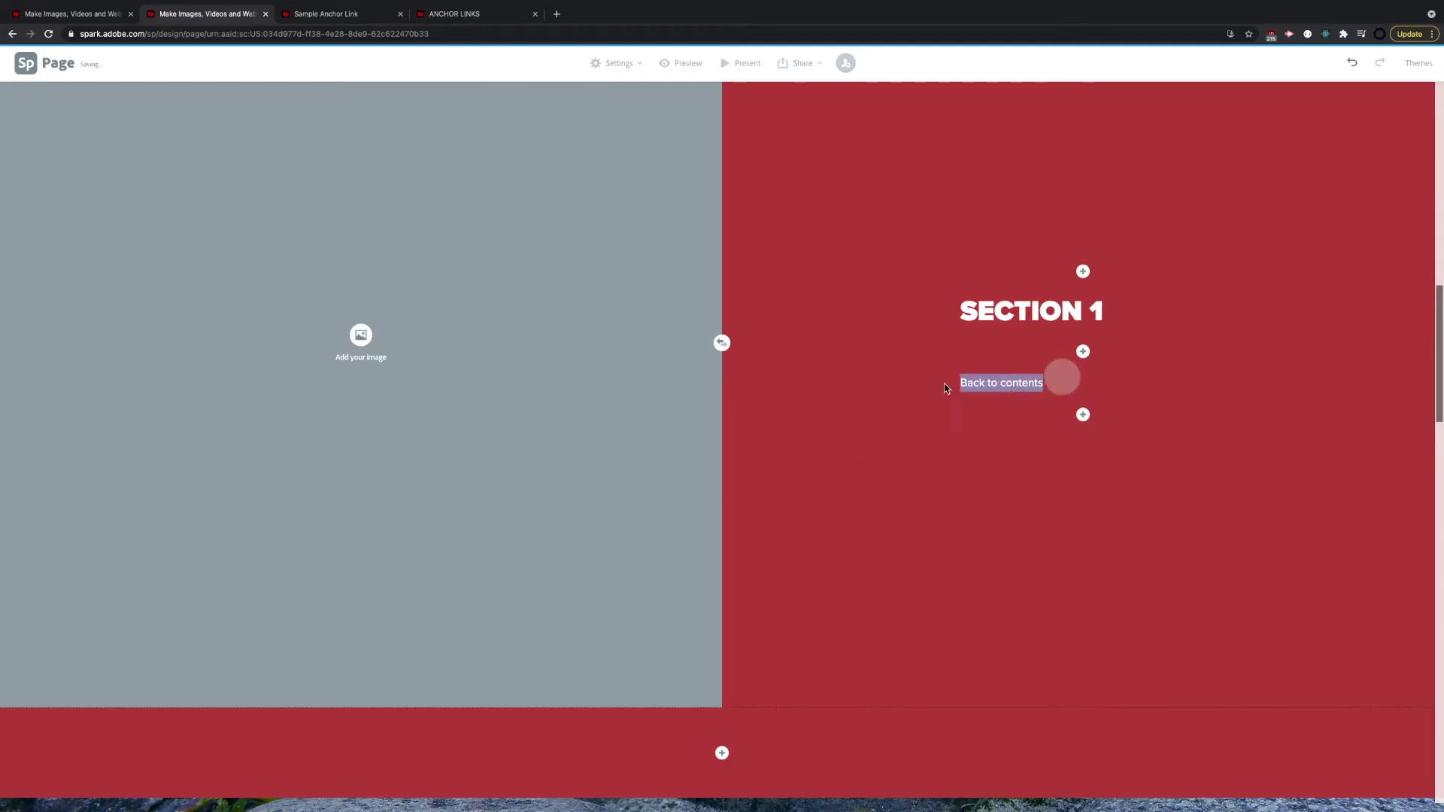
click(1055, 361)
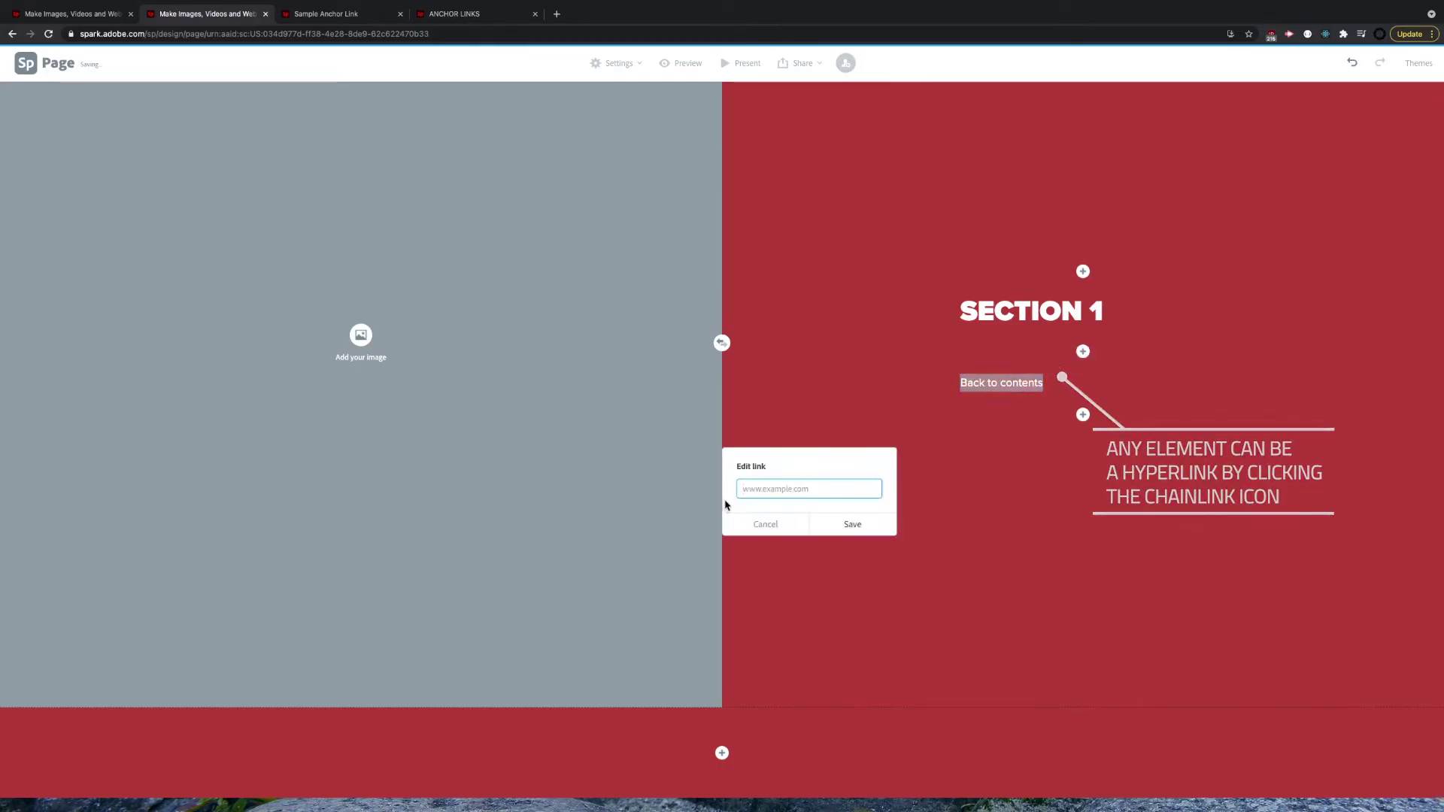
key(ctrl+v)
click(853, 524)
scroll(788, 486, up, 10)
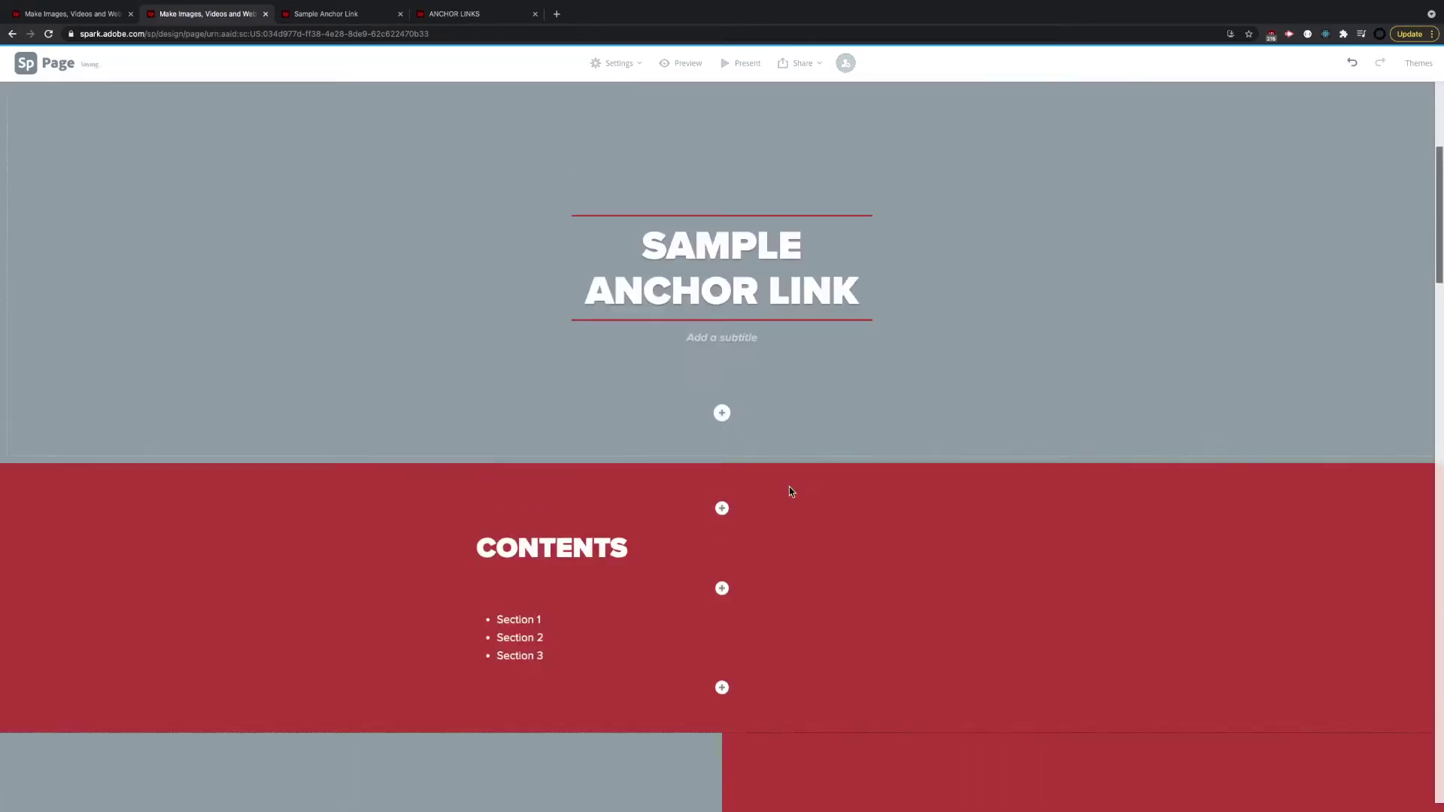
- Copy SECTION 1's anchor from the published page and link the Contents item Section 1 to it
scroll(790, 493, down, 3)
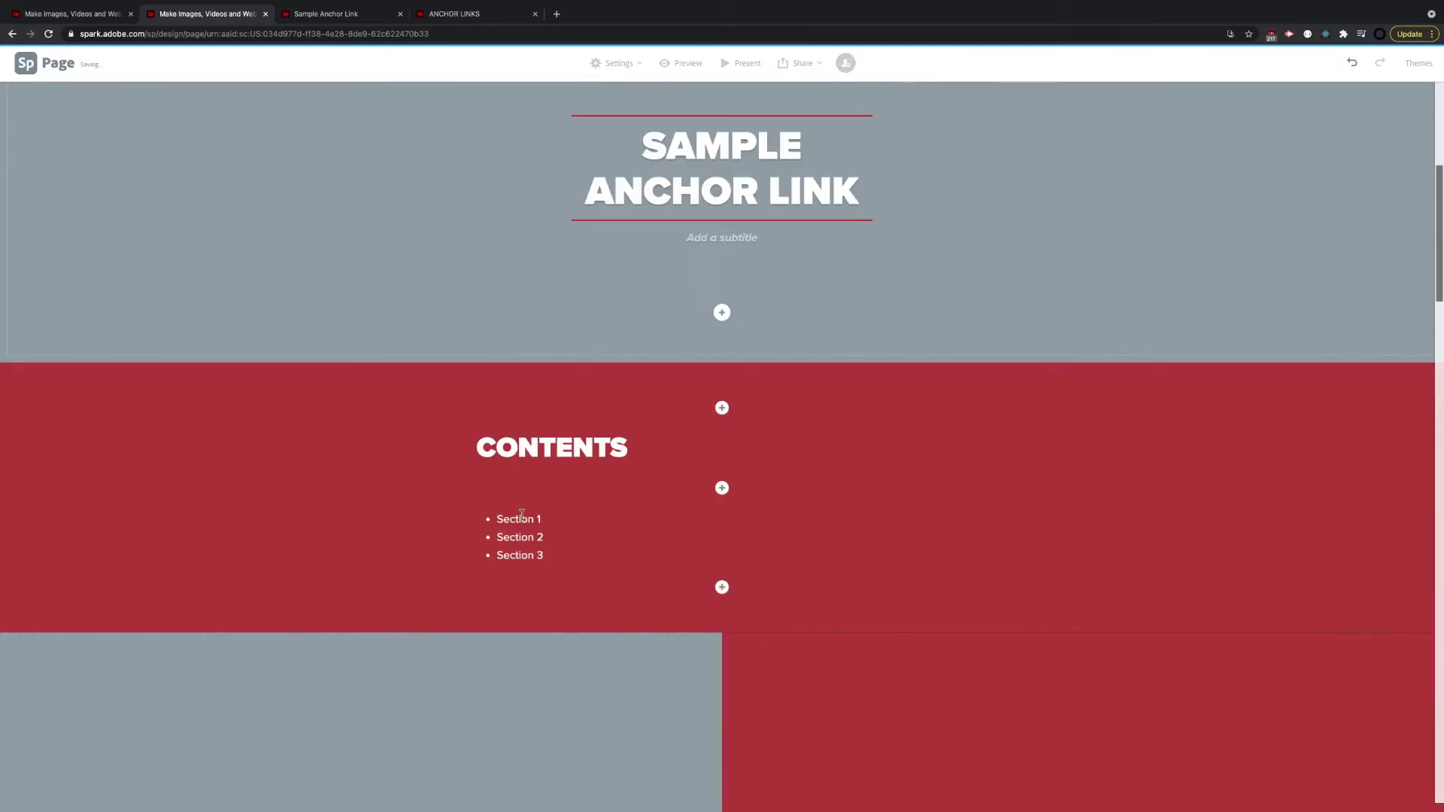
click(522, 516)
drag(541, 519, 495, 519)
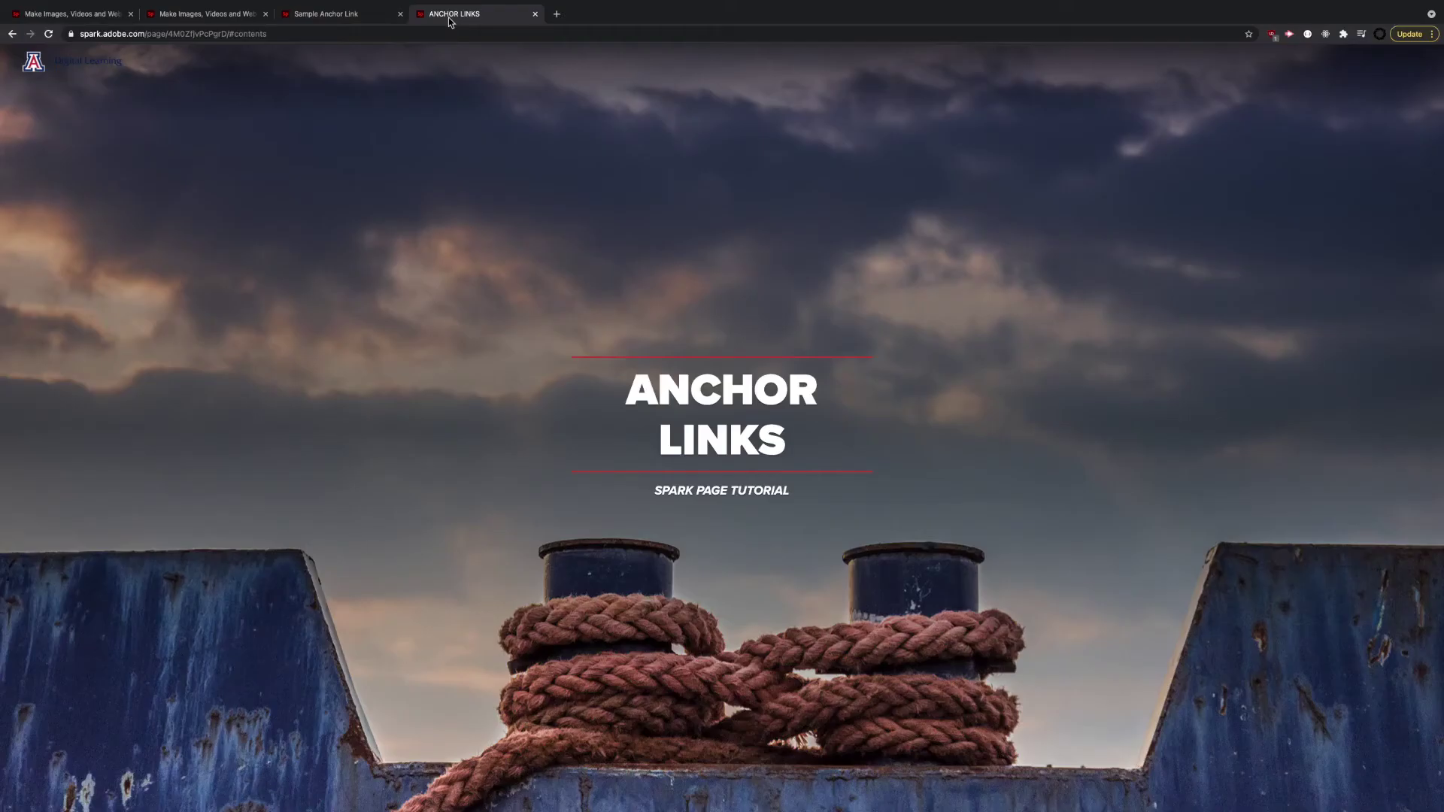
click(452, 19)
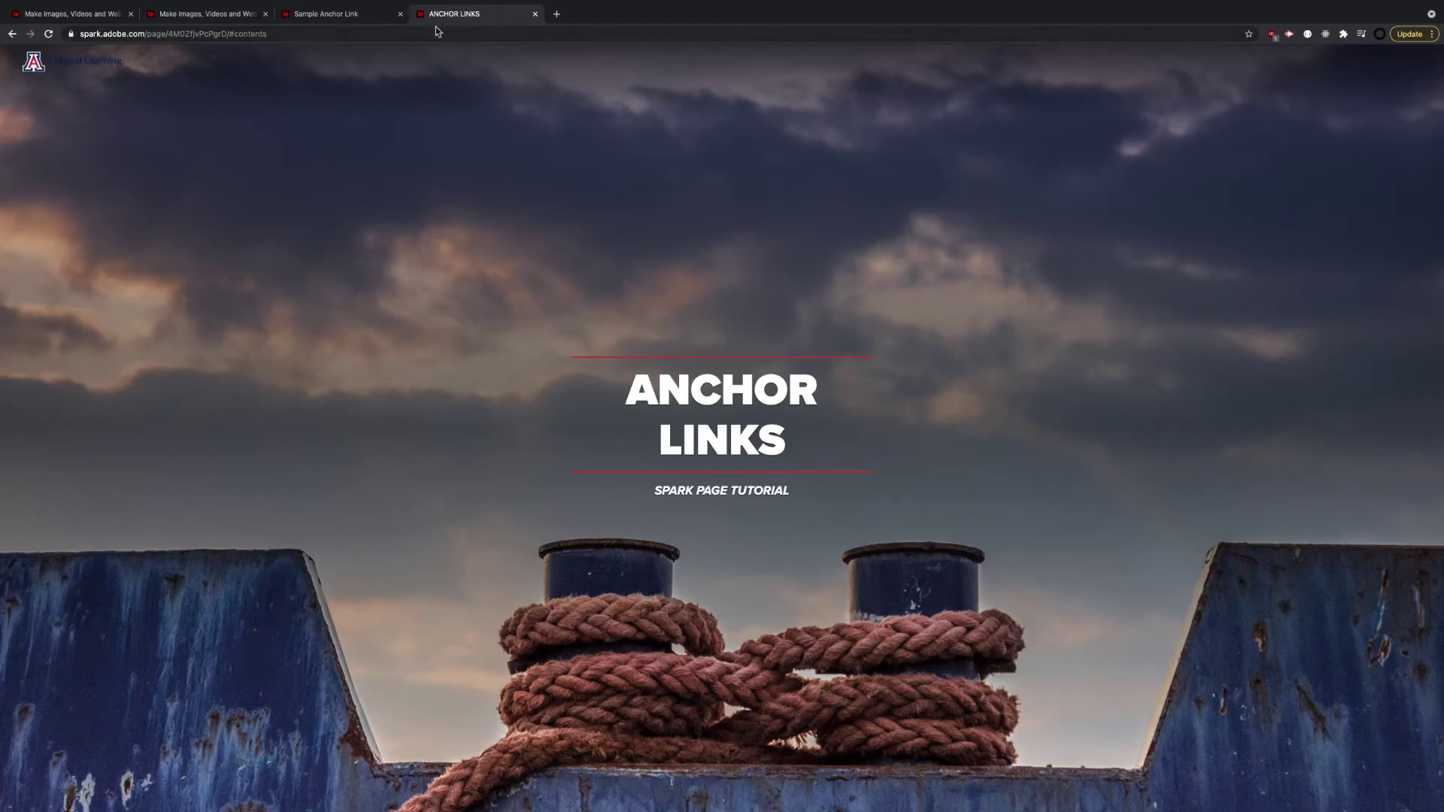
click(353, 16)
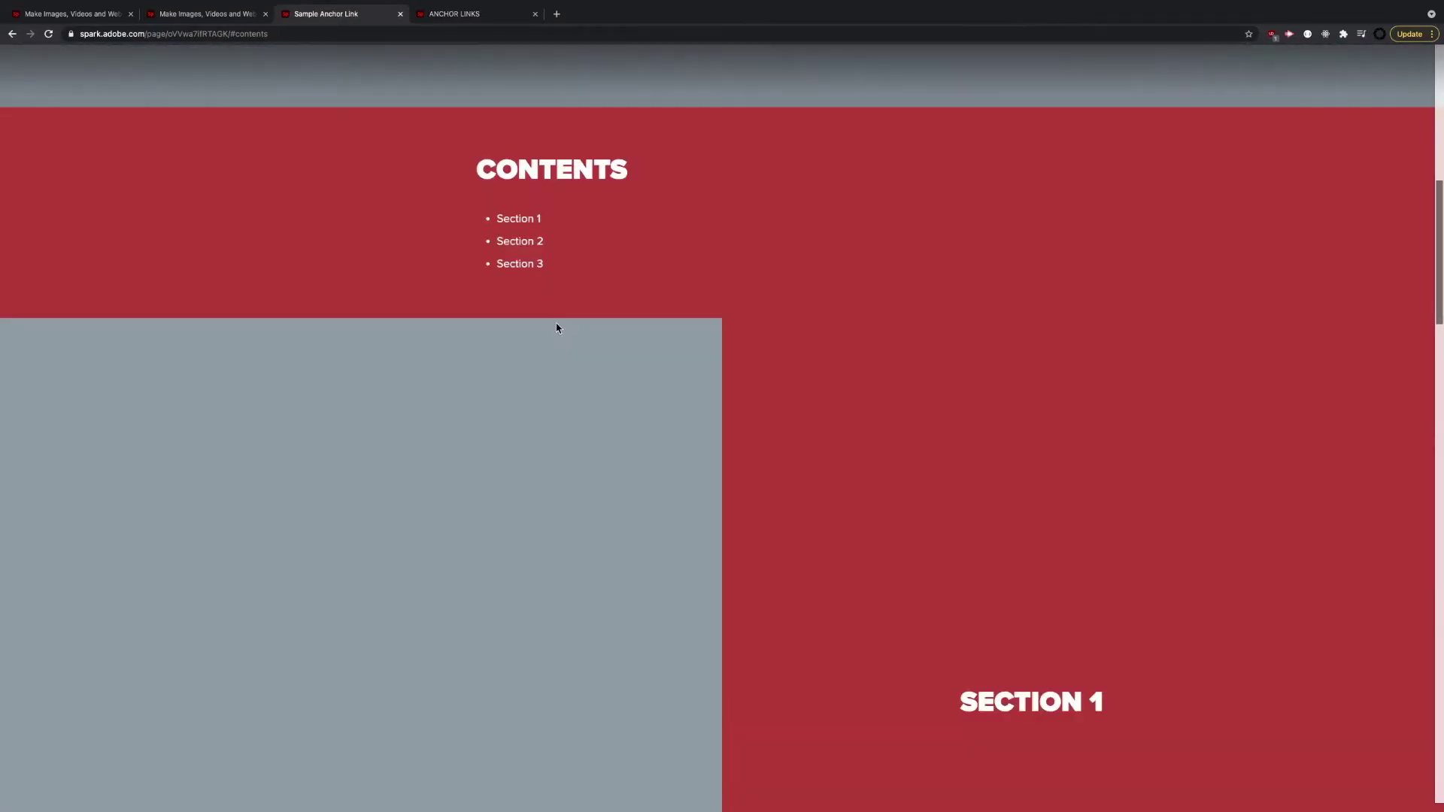
scroll(951, 487, down, 5)
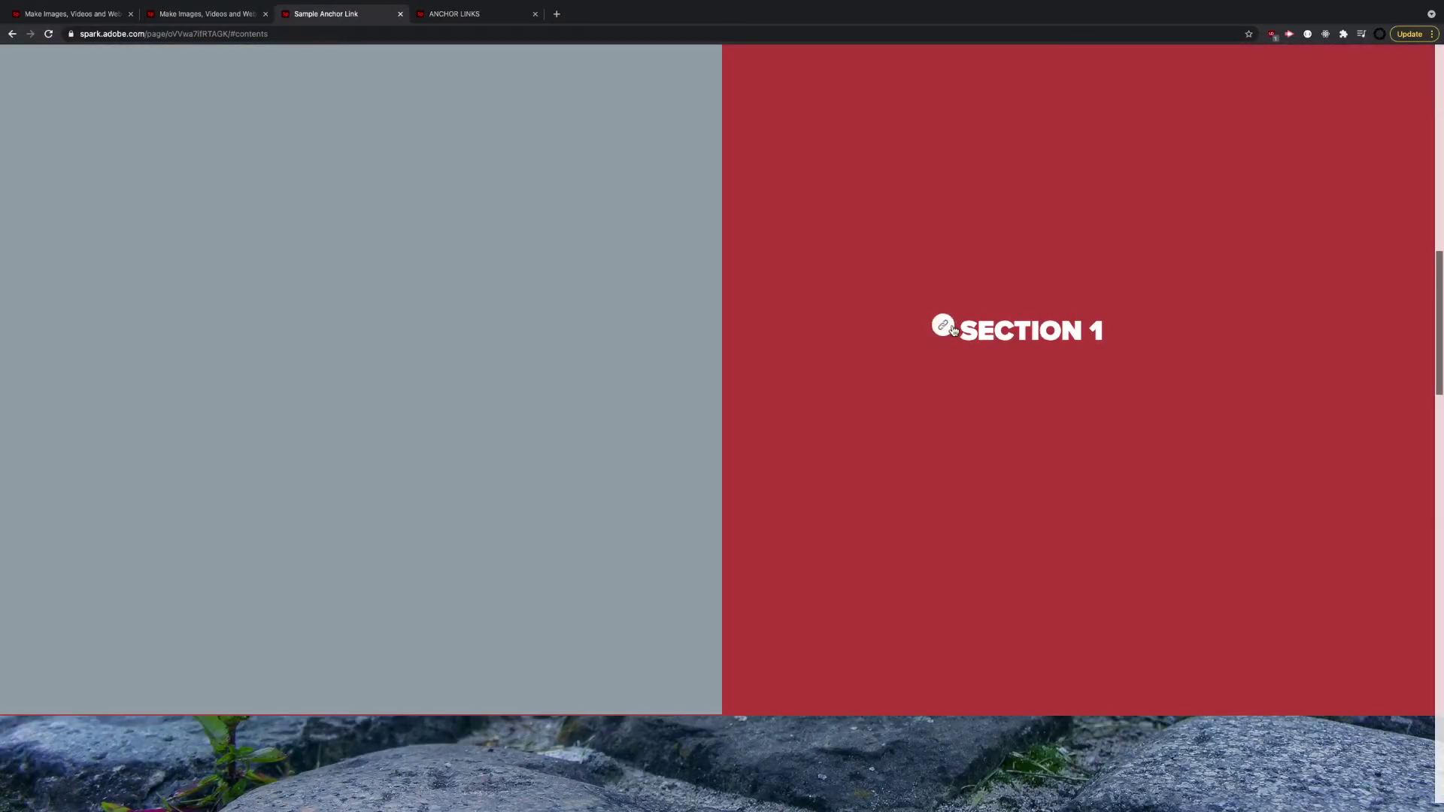
click(949, 328)
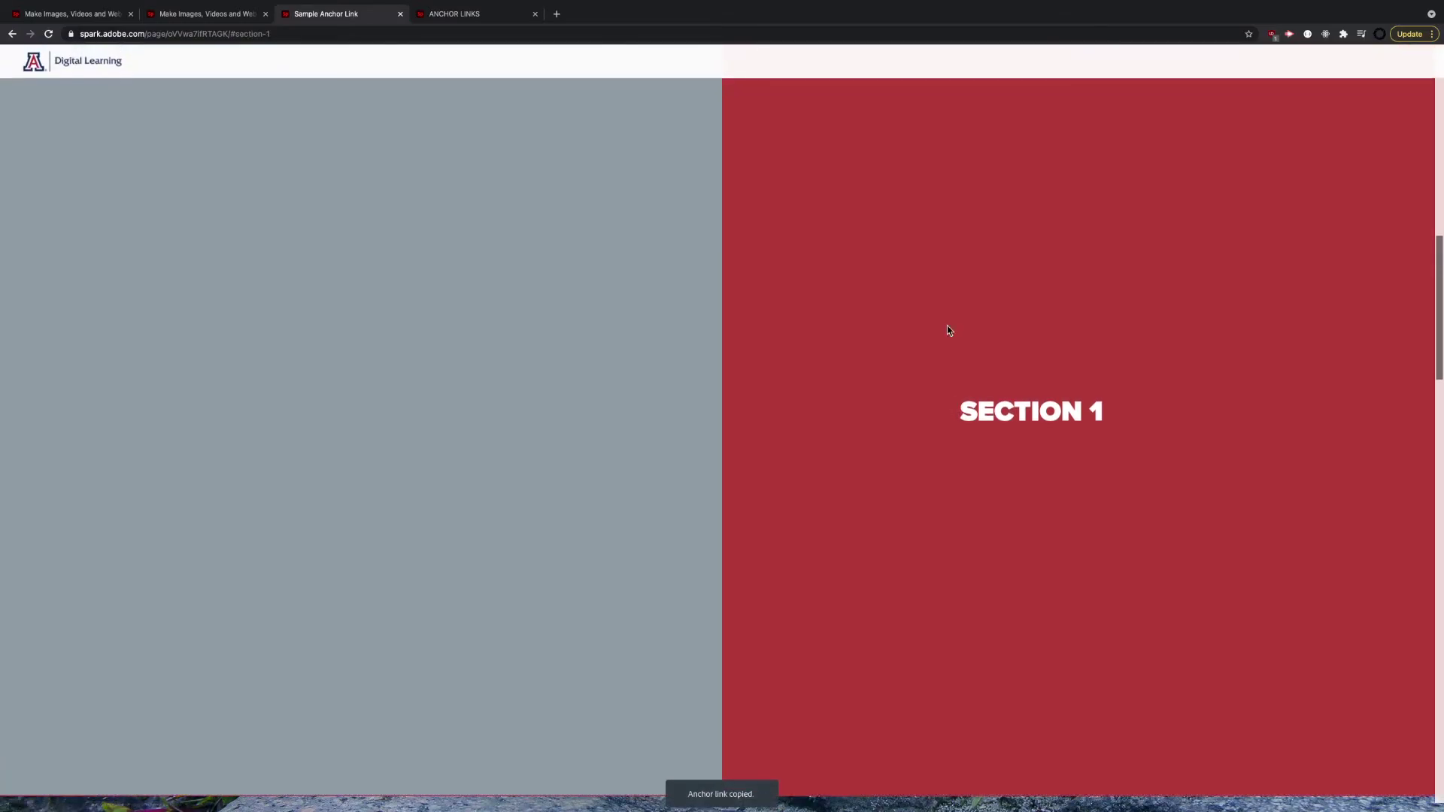
key(ctrl+shift+Tab)
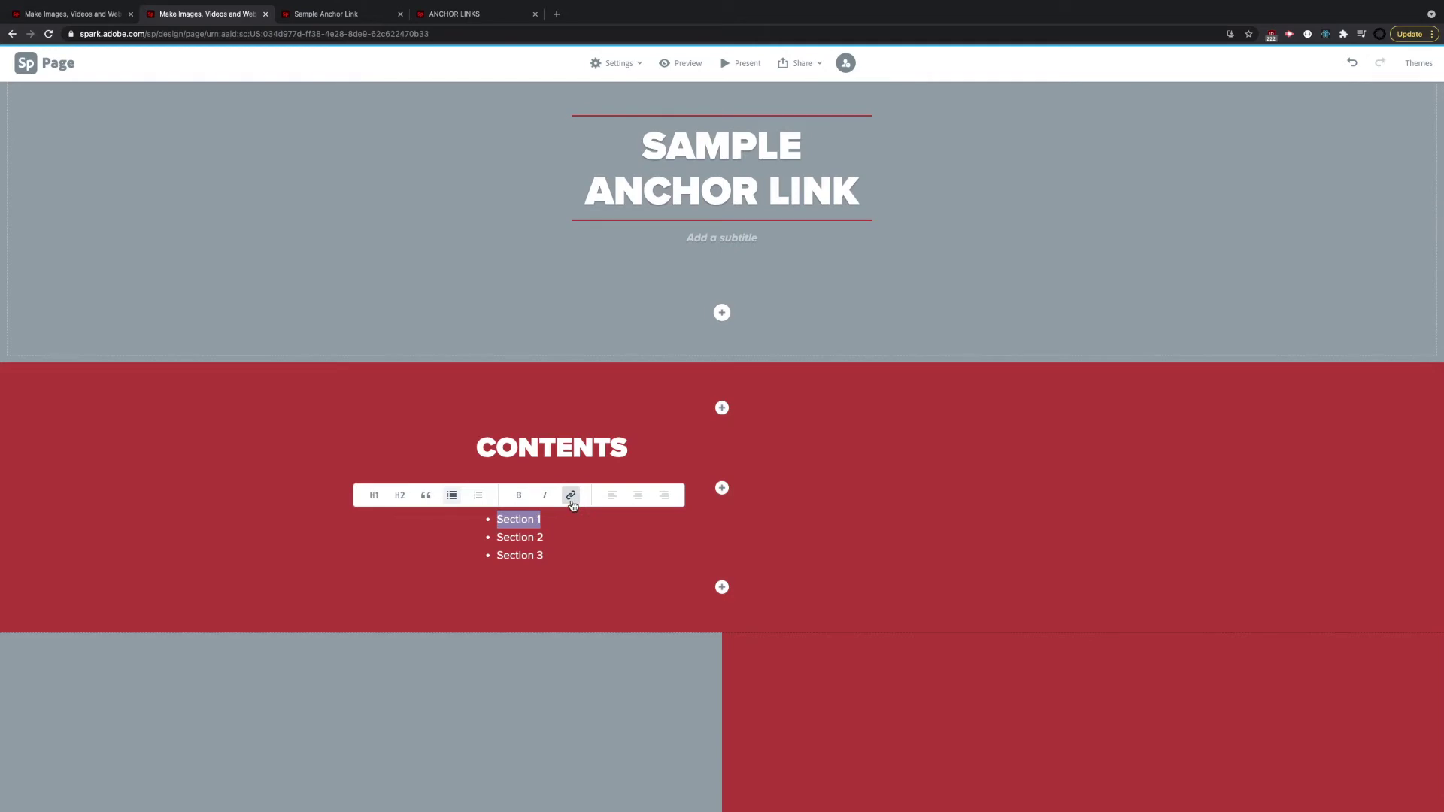
click(571, 496)
key(ctrl+v)
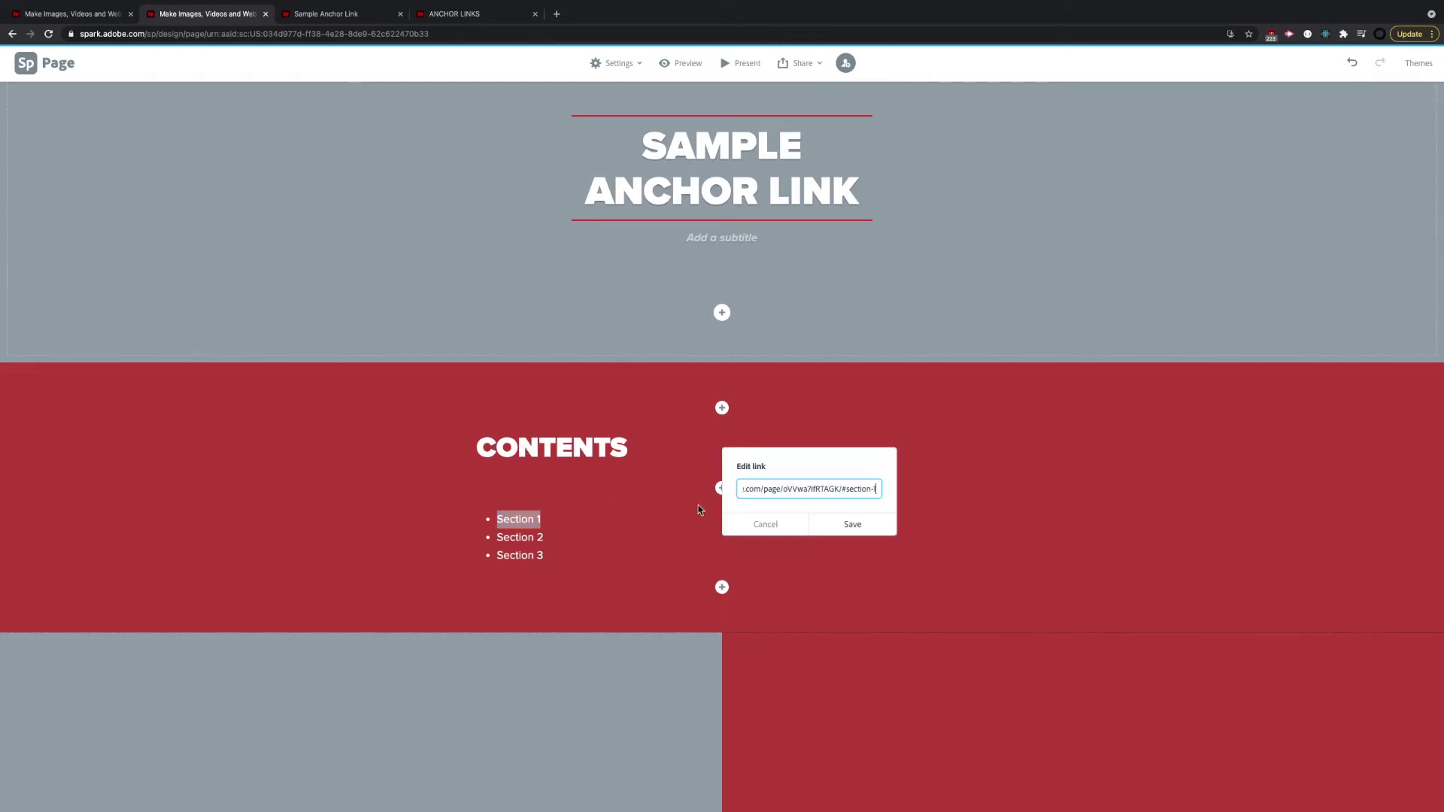
click(853, 525)
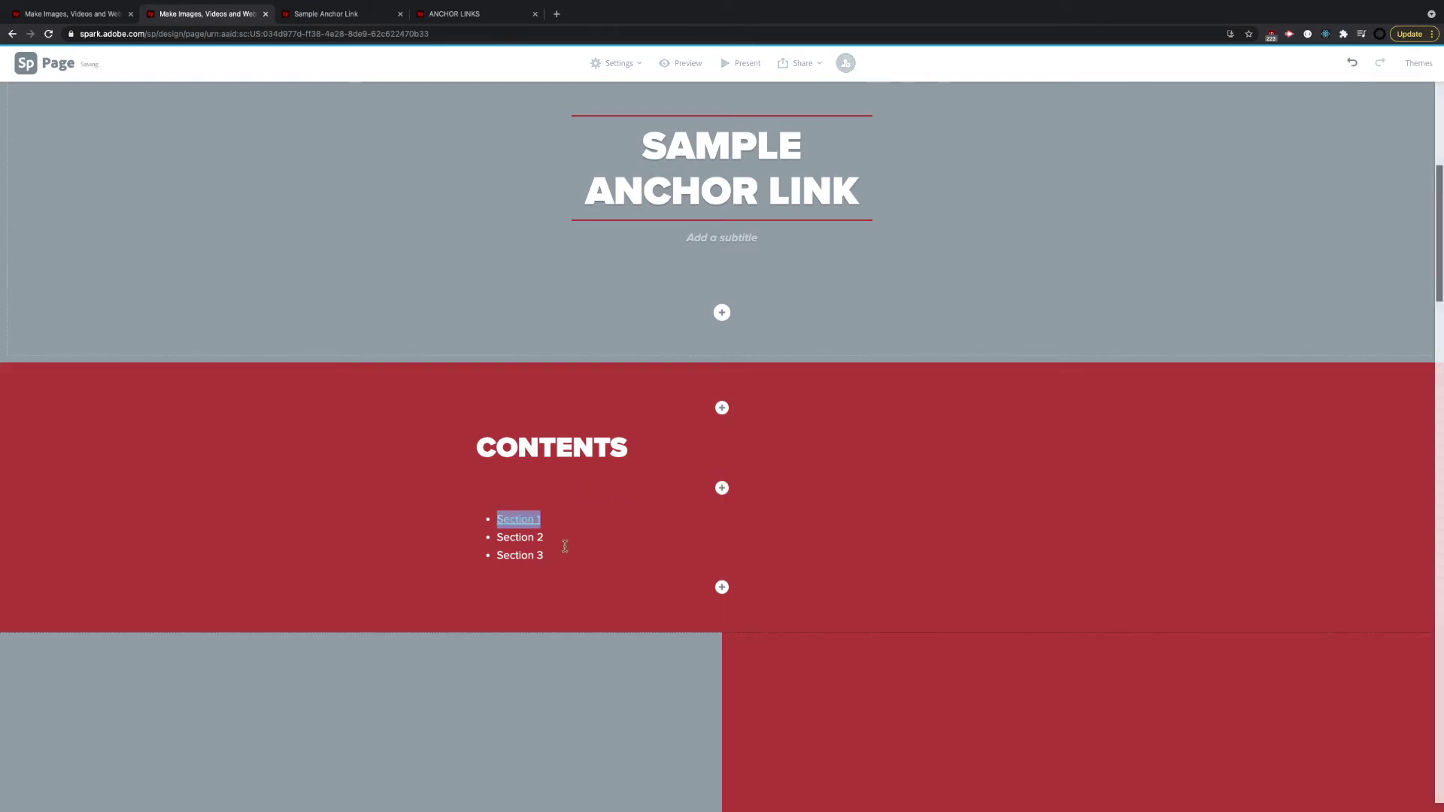
key(ctrl+Tab)
- Link the Contents item Section 2 to the SECTION 2 anchor address
scroll(551, 541, down, 10)
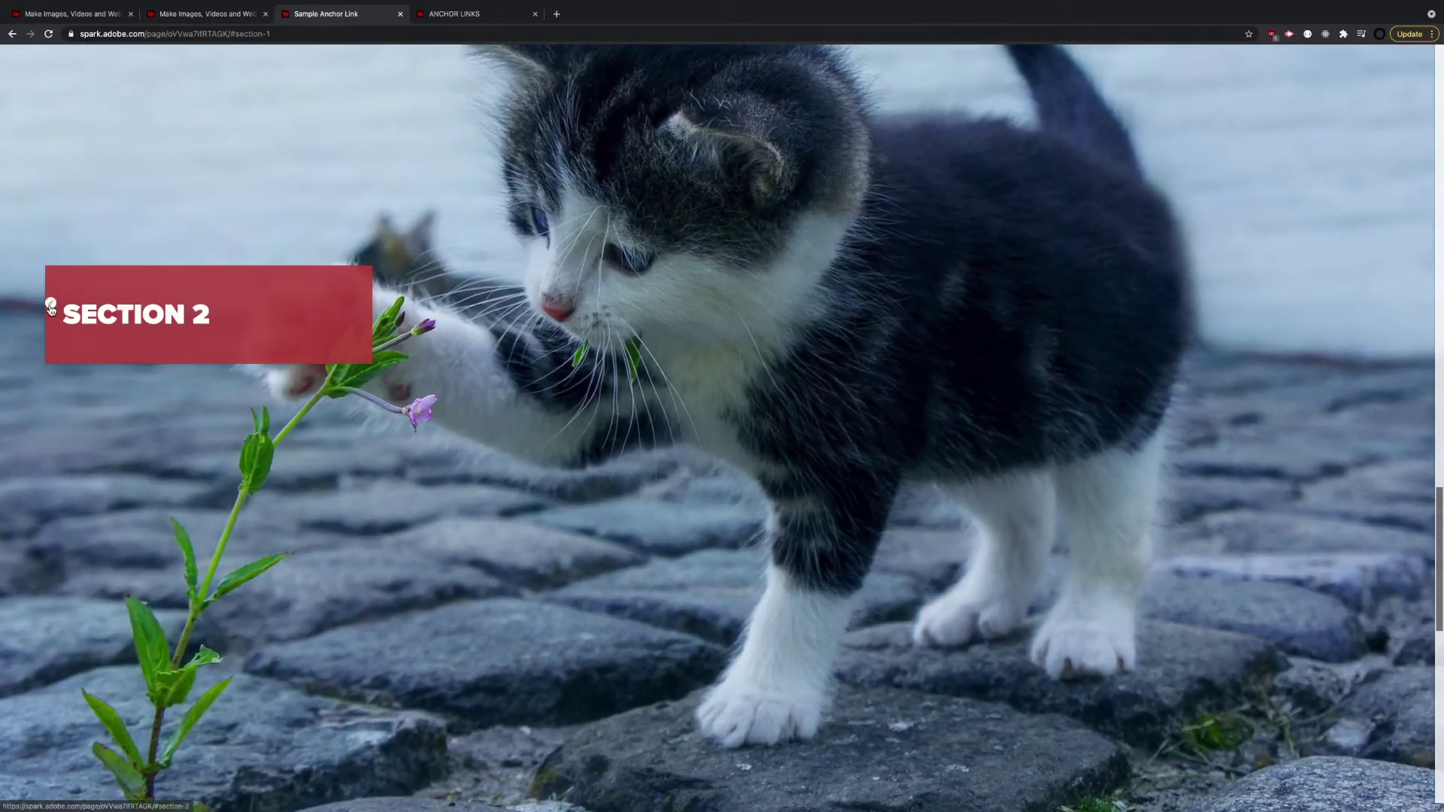
scroll(57, 316, down, 3)
key(ctrl+shift+Tab)
drag(545, 540, 499, 534)
click(568, 514)
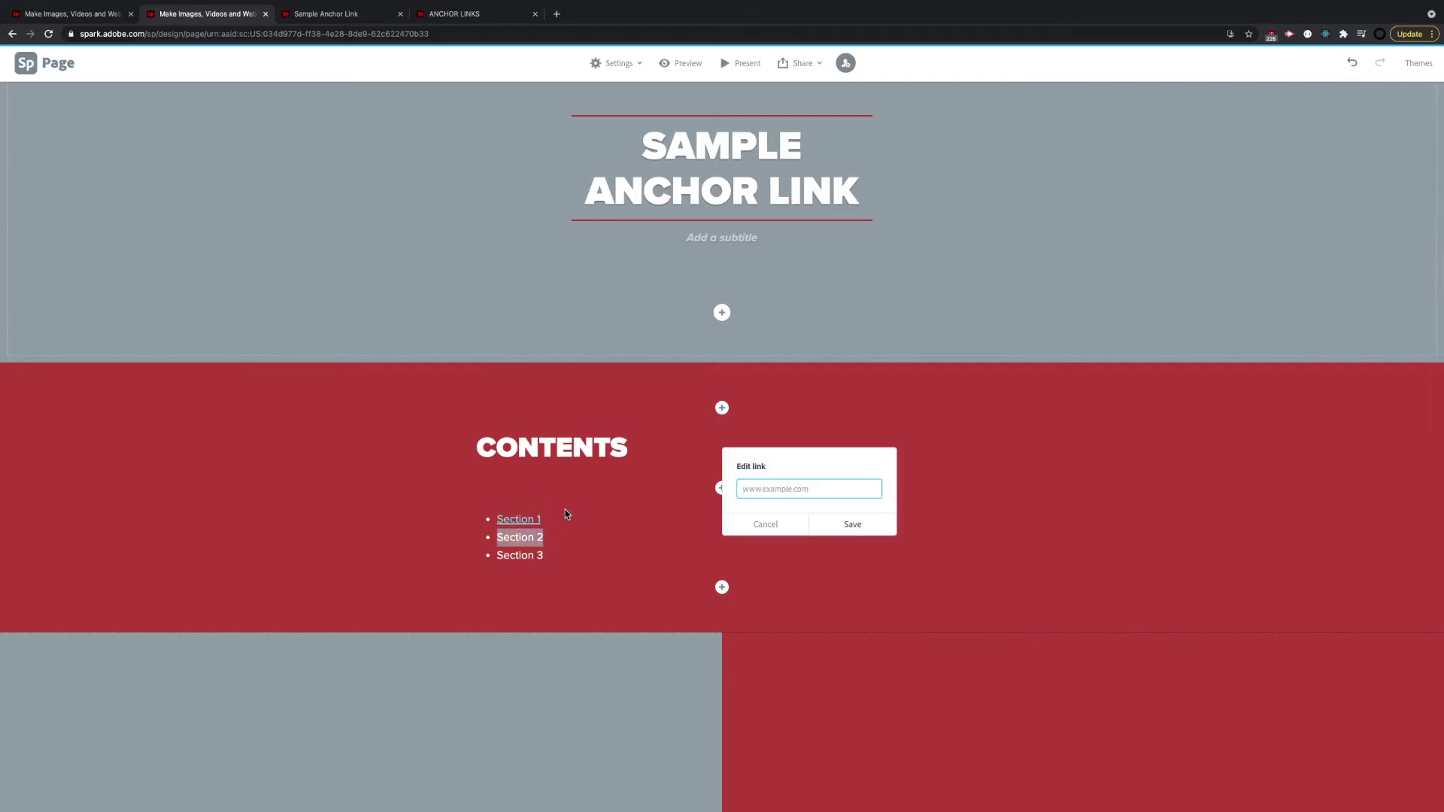
key(ctrl+v)
click(850, 526)
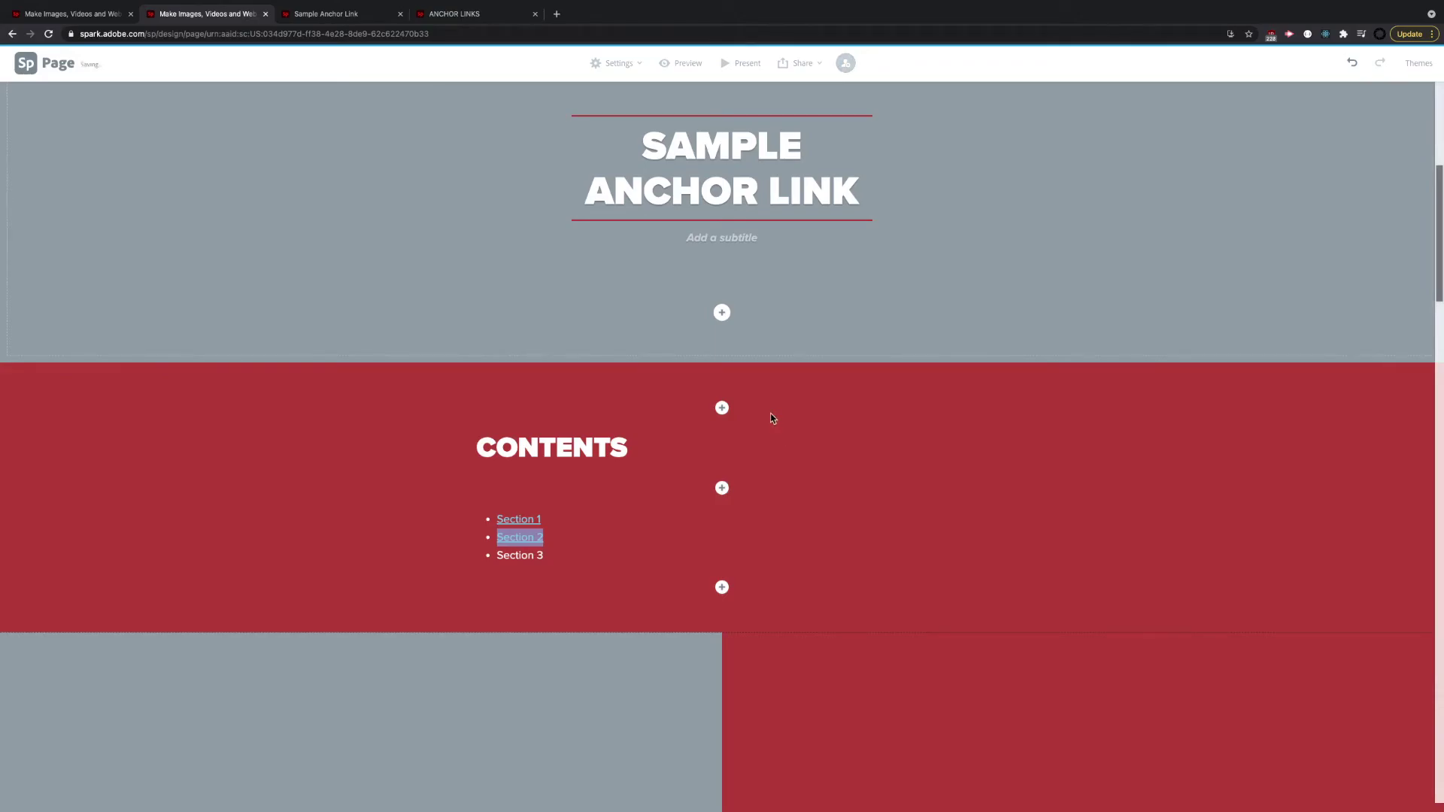
- Copy SECTION 3's anchor from the published page and link the Contents item Section 3 to it
key(ctrl+Tab)
scroll(653, 418, down, 10)
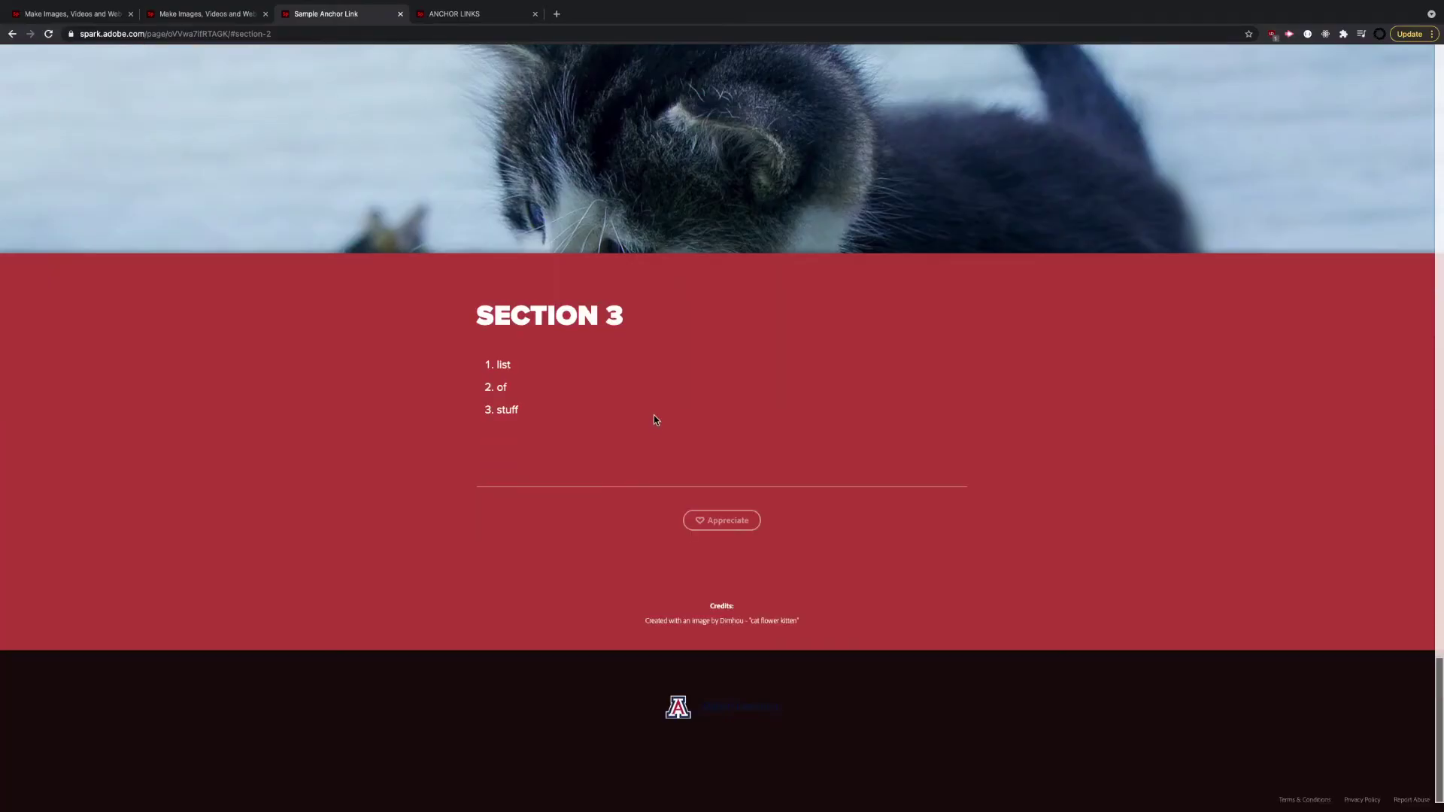
mouse_move(641, 322)
click(458, 311)
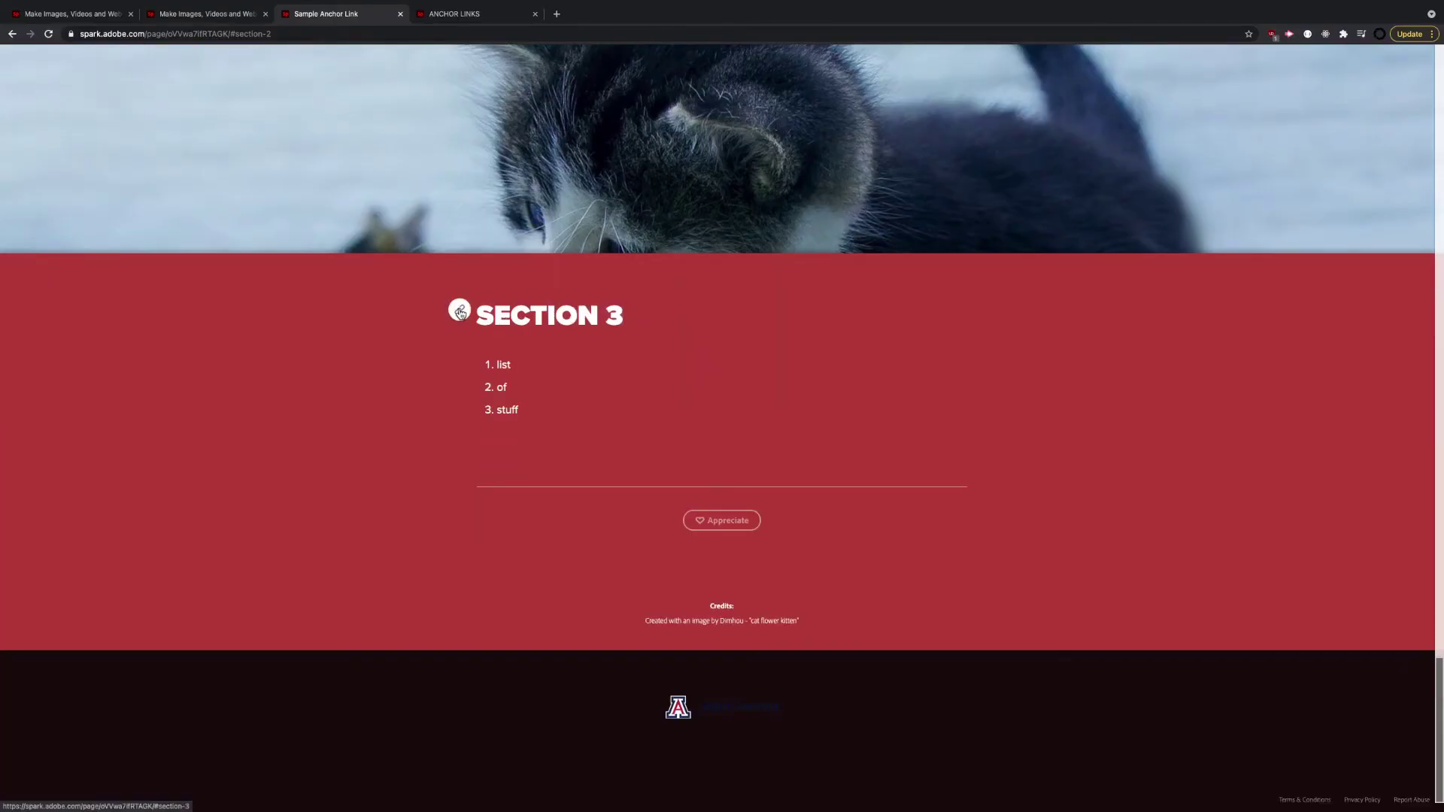
key(ctrl+shift+Tab)
drag(552, 553, 496, 556)
click(565, 528)
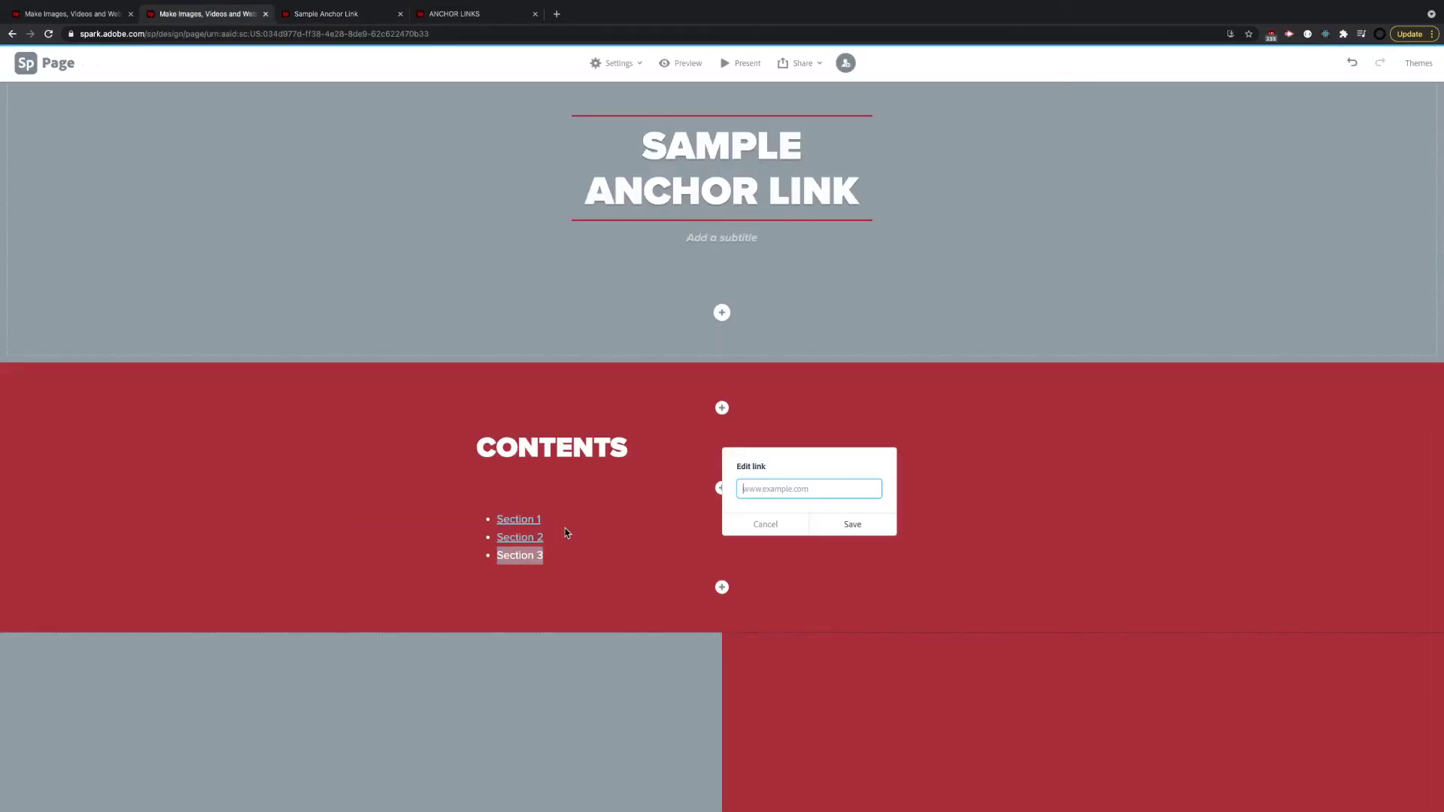
key(ctrl+v)
click(848, 524)
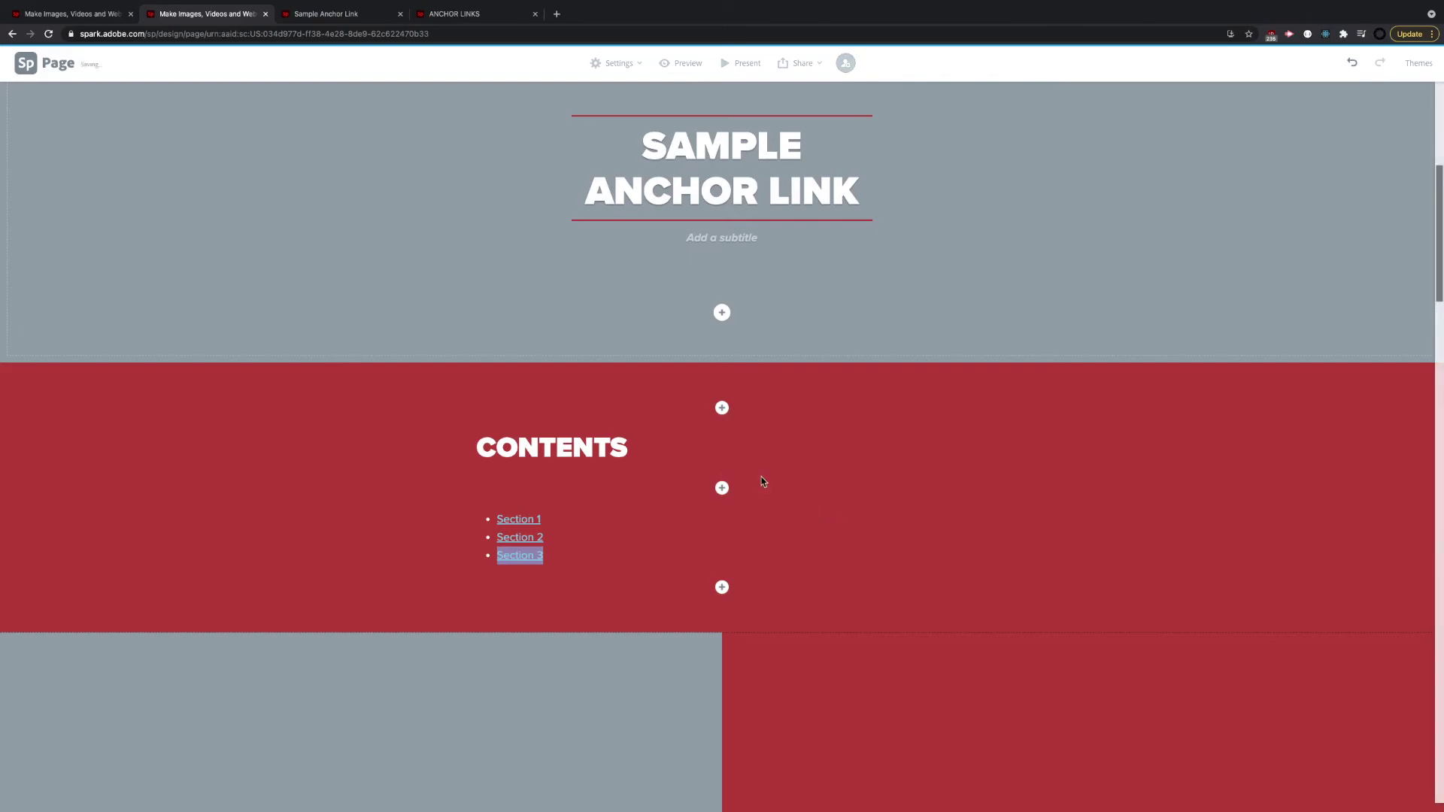
scroll(752, 474, down, 10)
scroll(744, 467, down, 15)
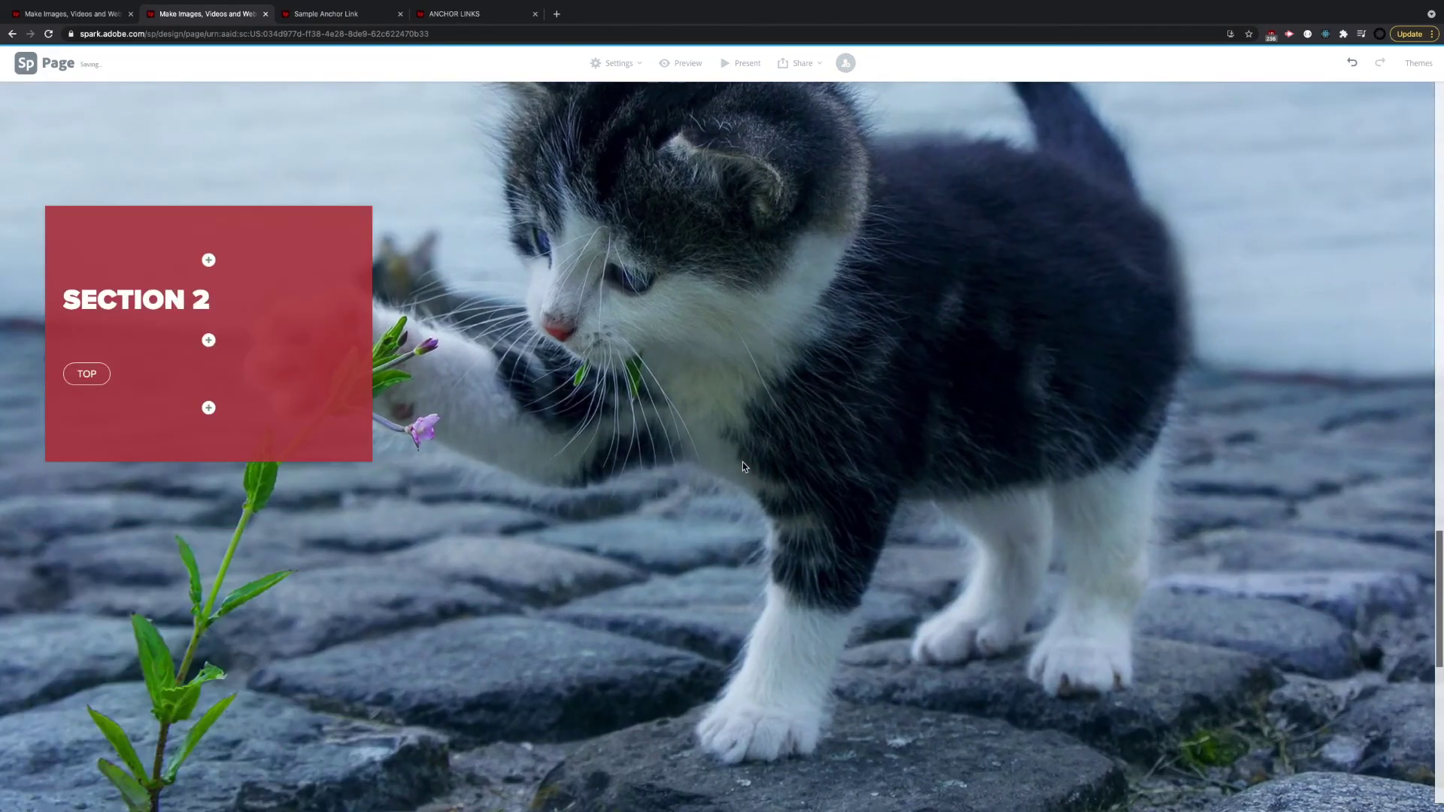
- Update the published link for 'Sample Anchor Link' via Publish & Share and copy the shareable URL
key(Home)
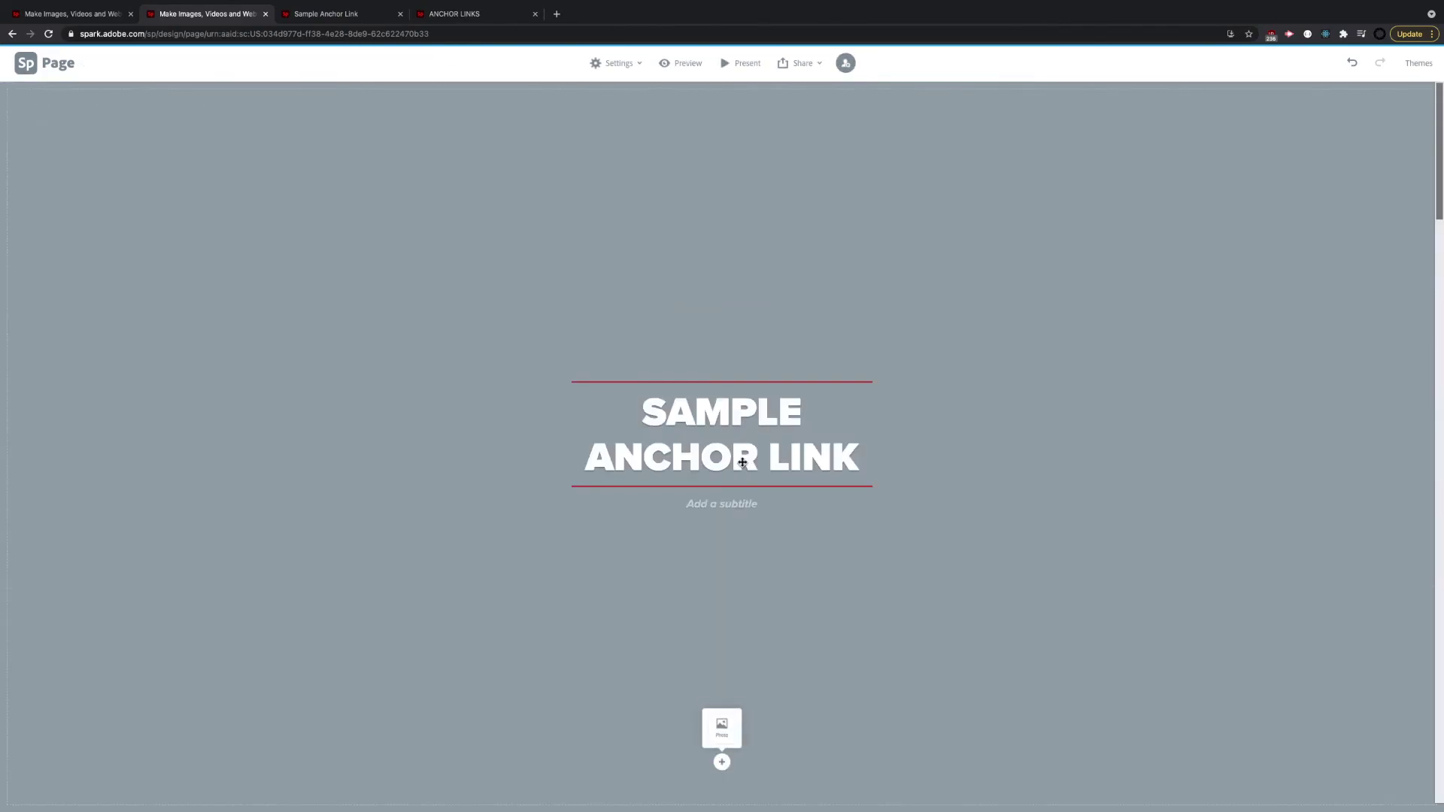
click(787, 62)
click(790, 93)
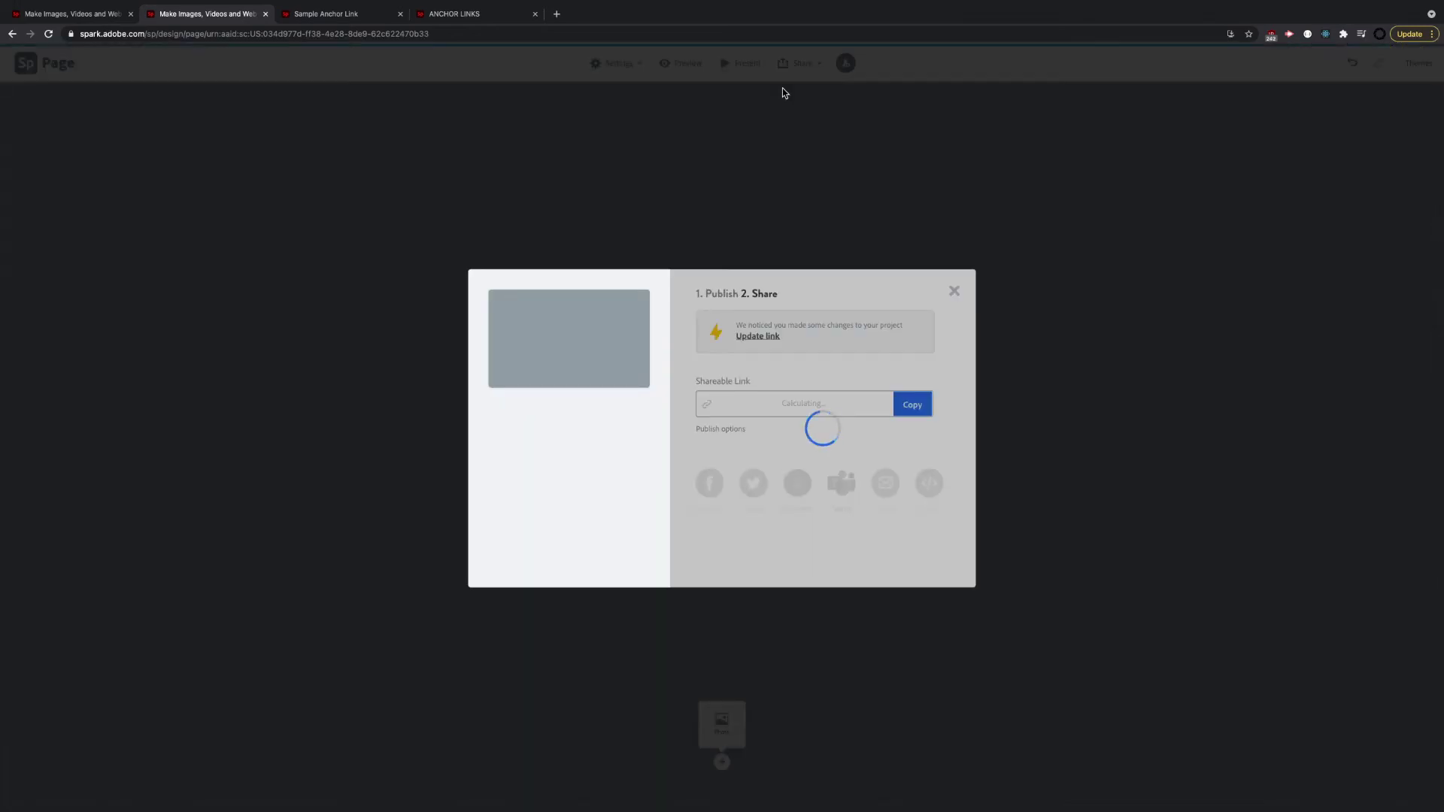
click(744, 336)
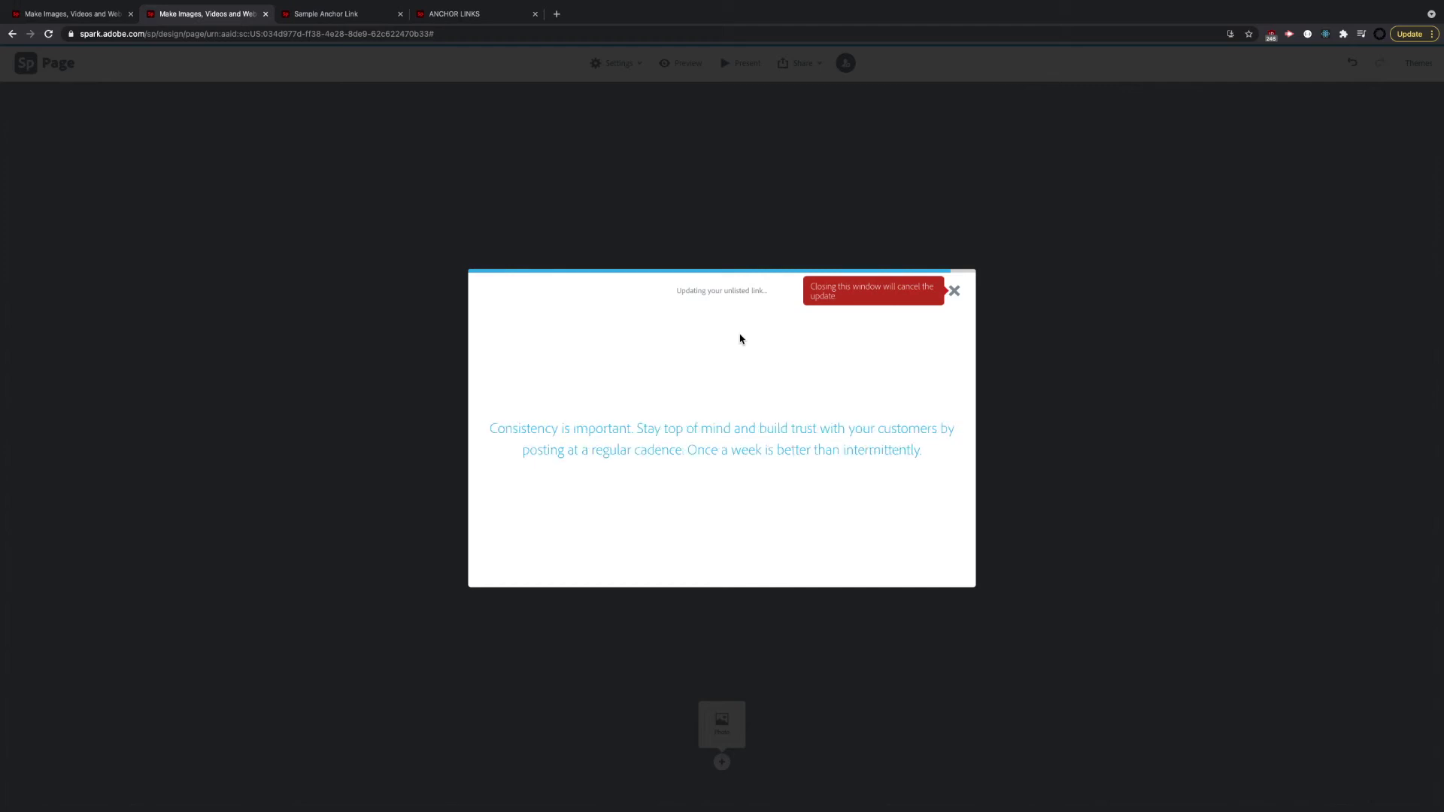
click(915, 343)
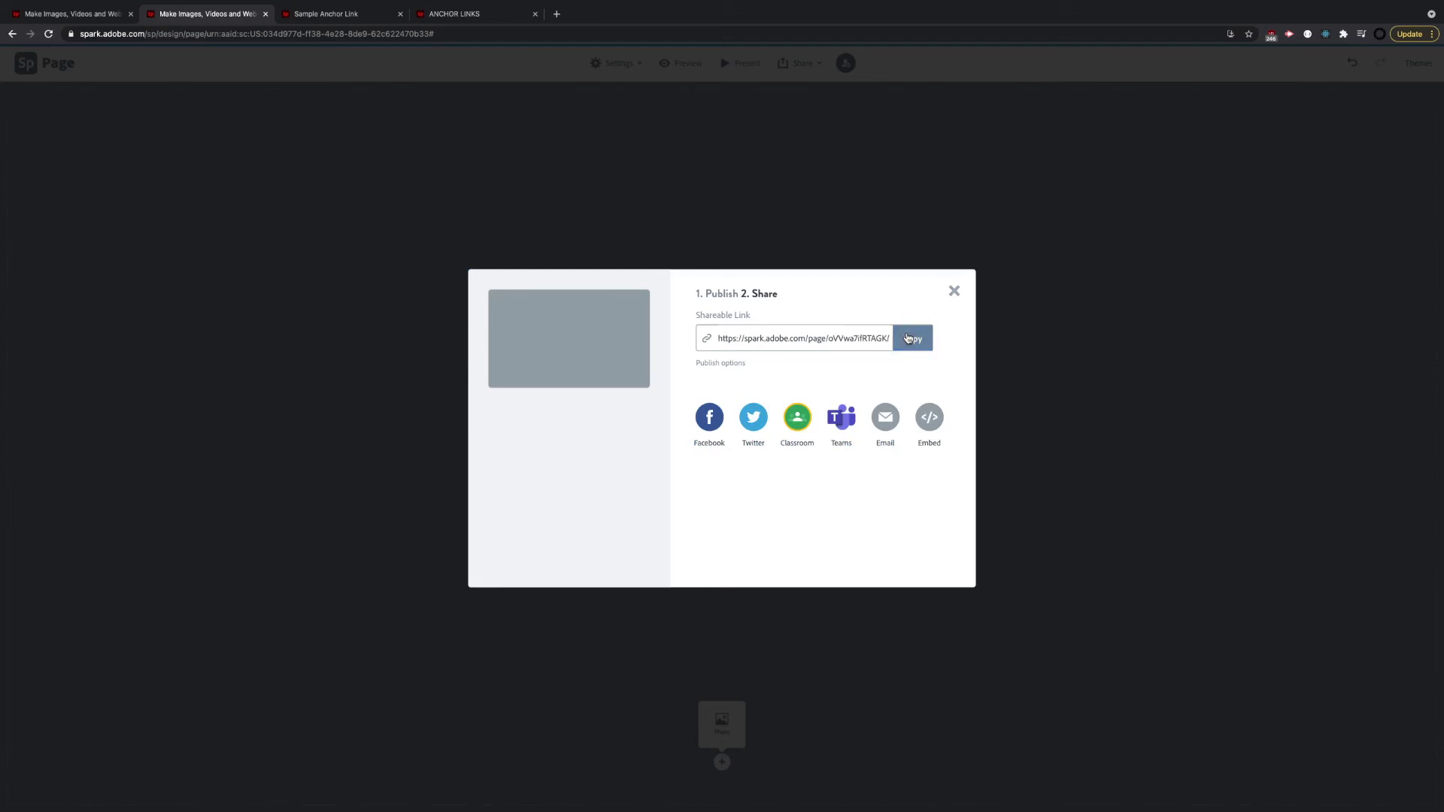
click(952, 292)
- Reload the published page with the #section-3 fragment removed from its address
click(451, 14)
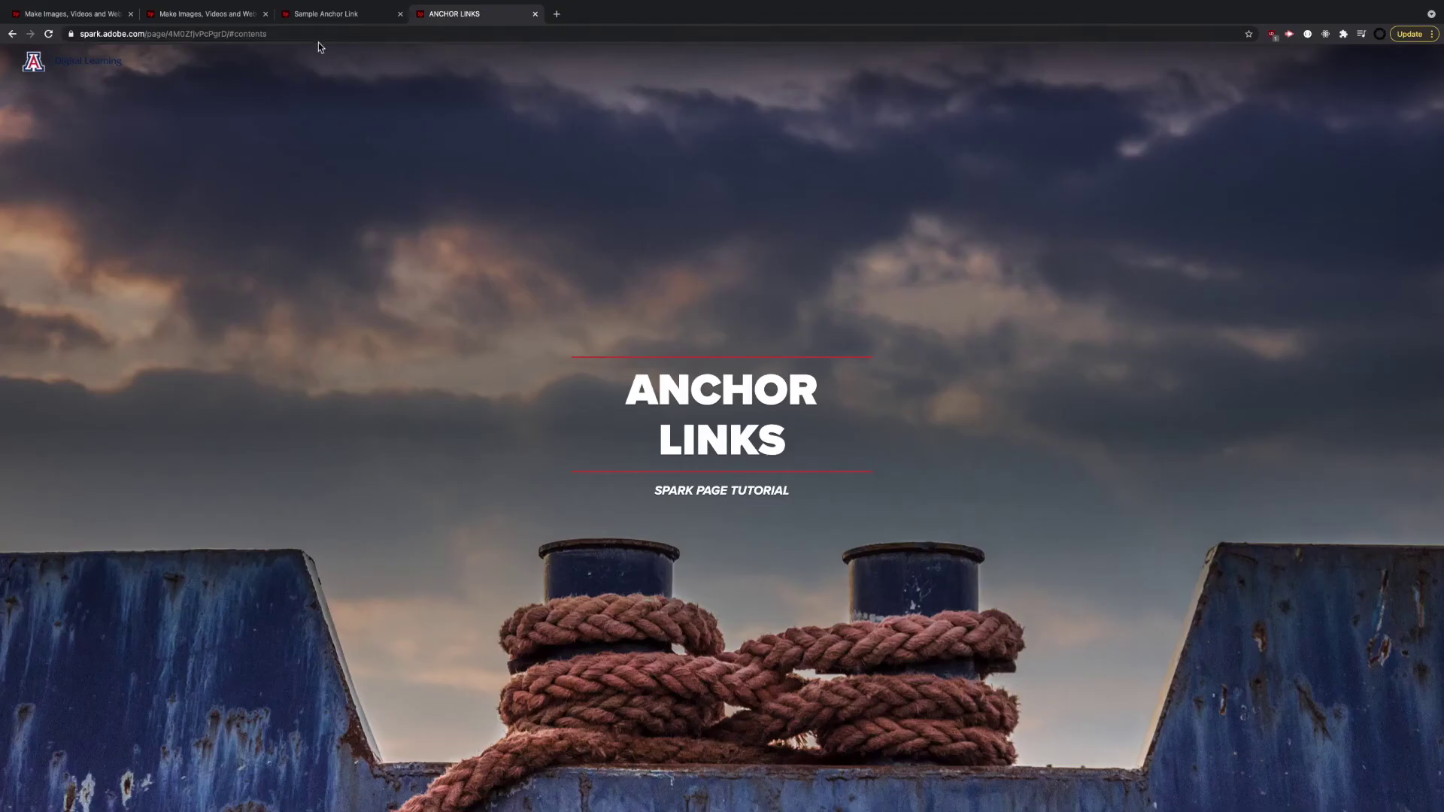
click(269, 34)
click(316, 14)
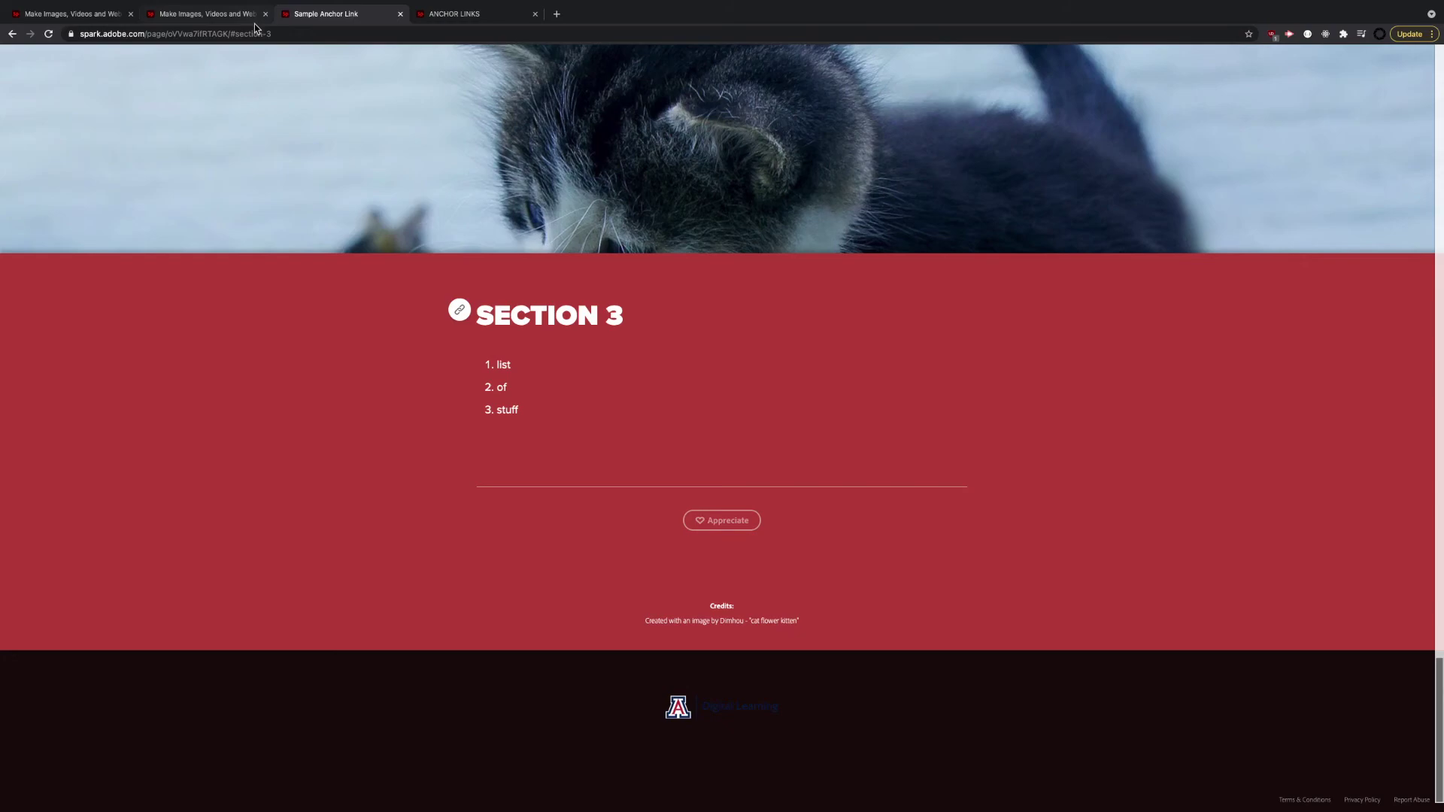
double_click(255, 33)
key(BackSpace)
key(Delete)
key(Delete)
key(BackSpace)
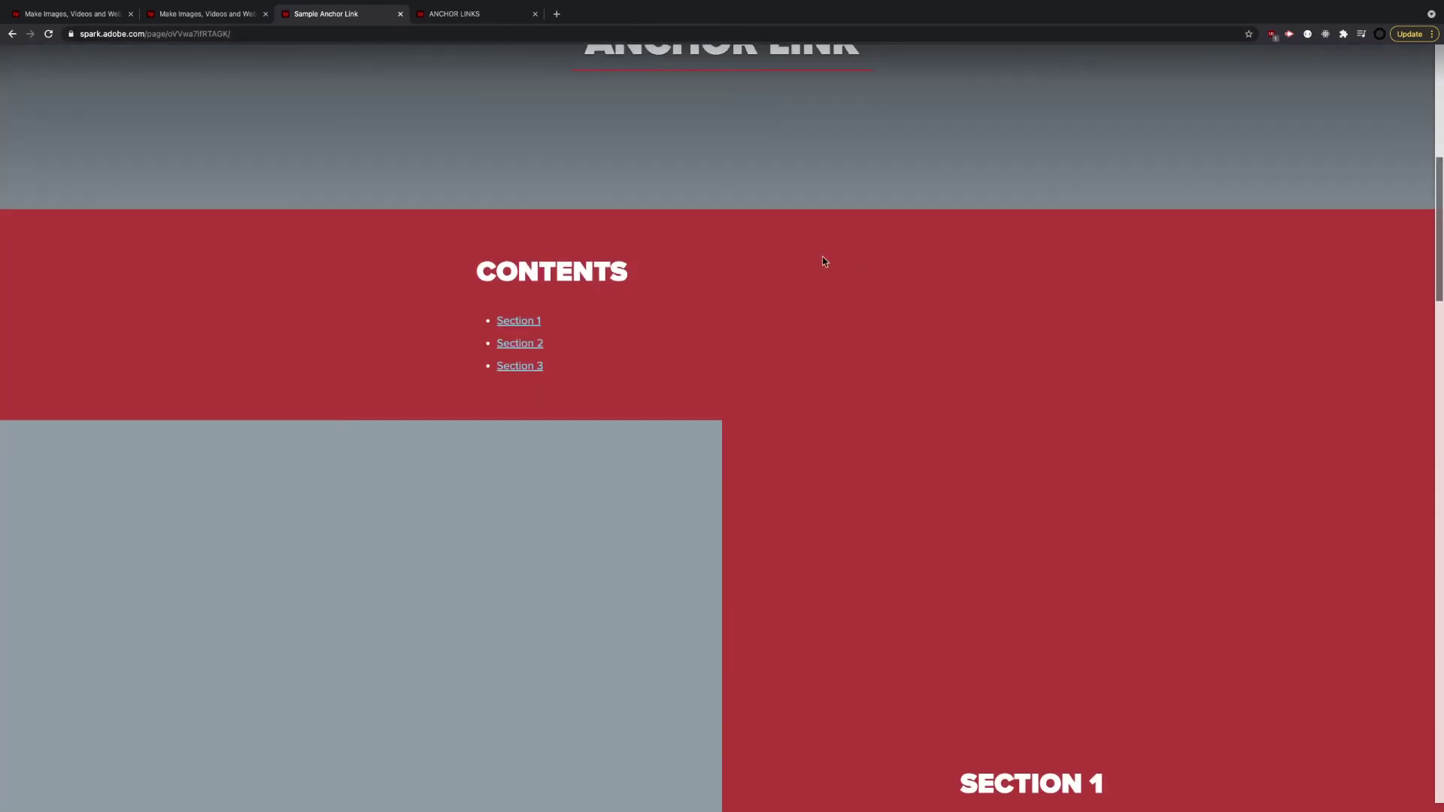
- Test the Contents links to Sections 3, 2 and 1 and each return link to Contents
click(528, 369)
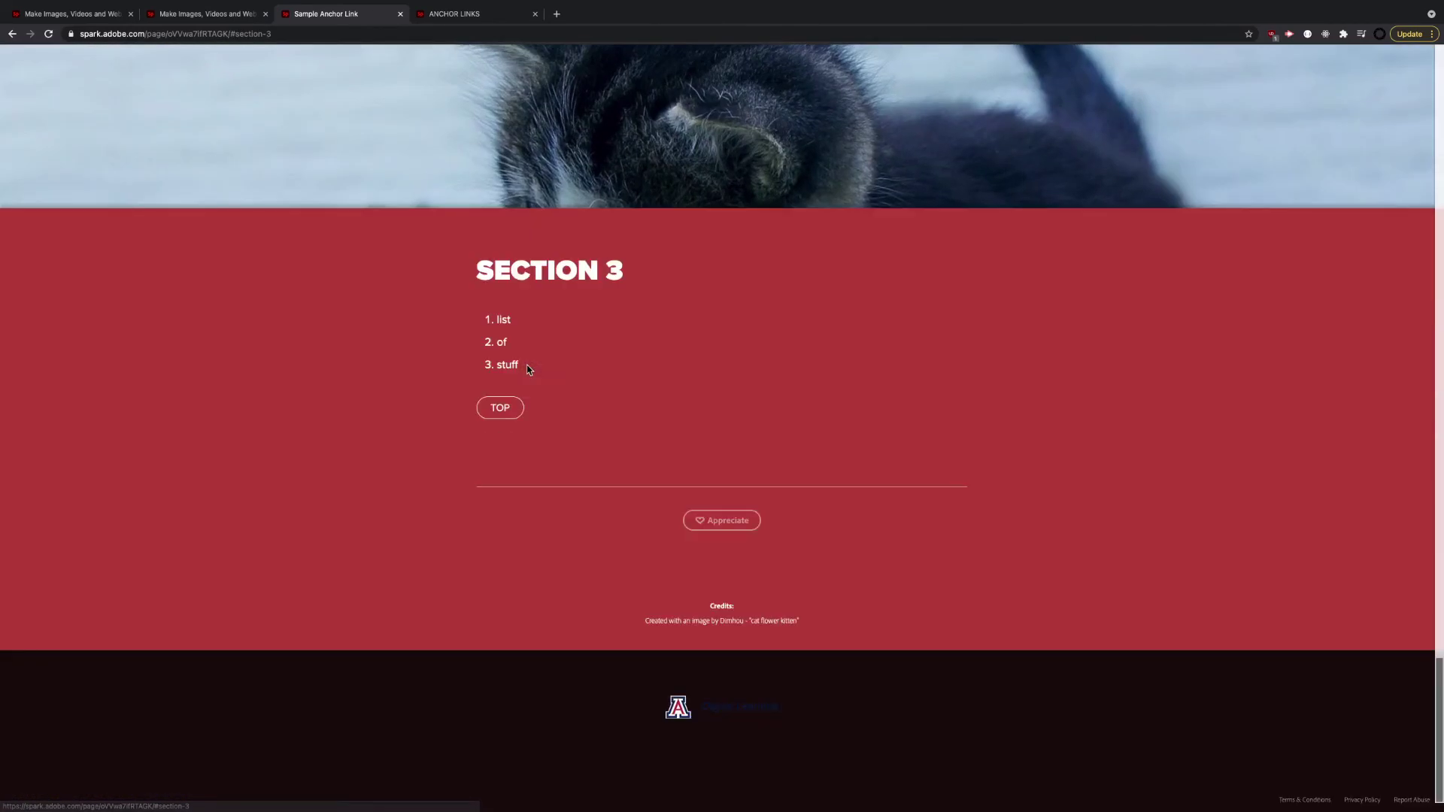
click(495, 413)
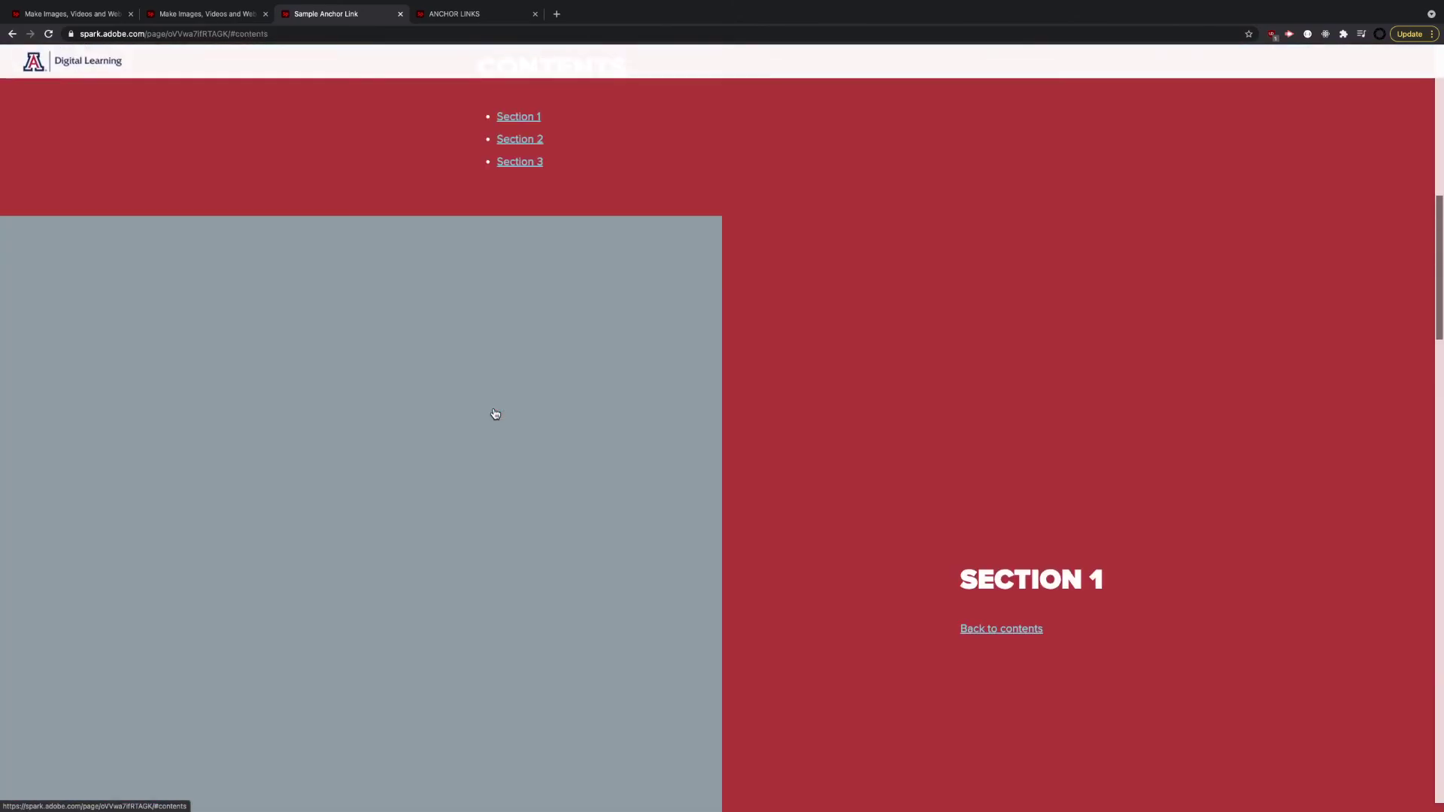
click(520, 141)
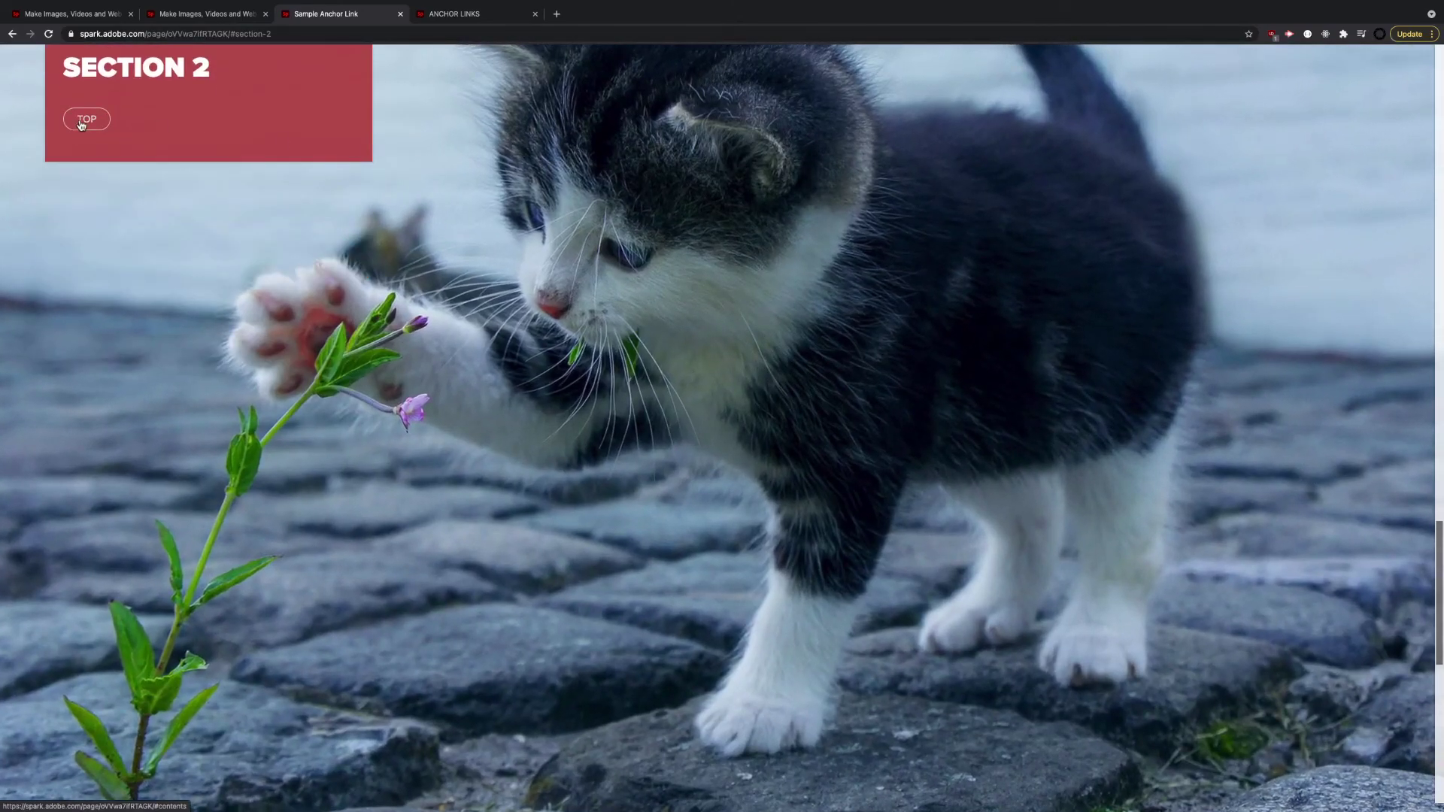
click(82, 125)
click(501, 120)
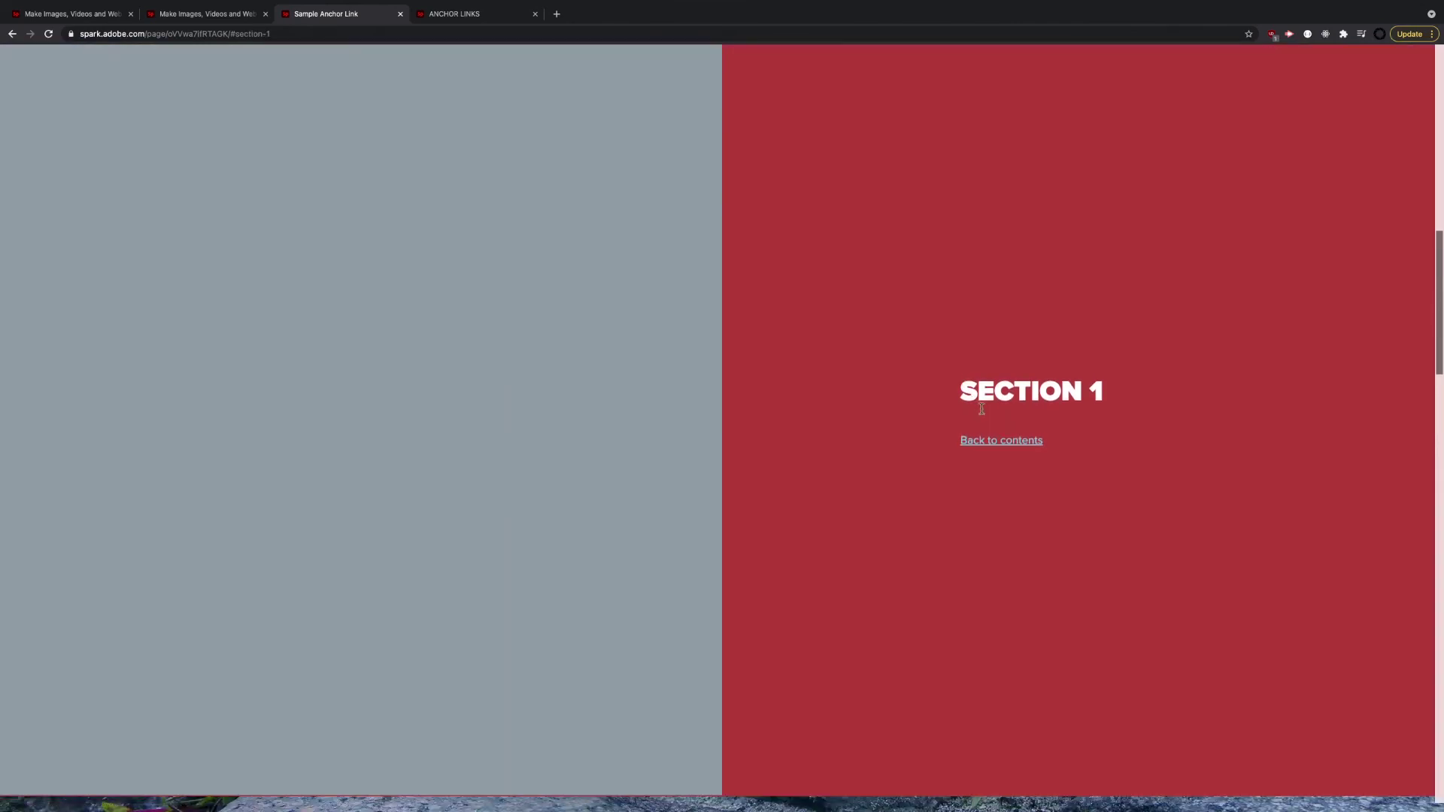
click(1004, 442)
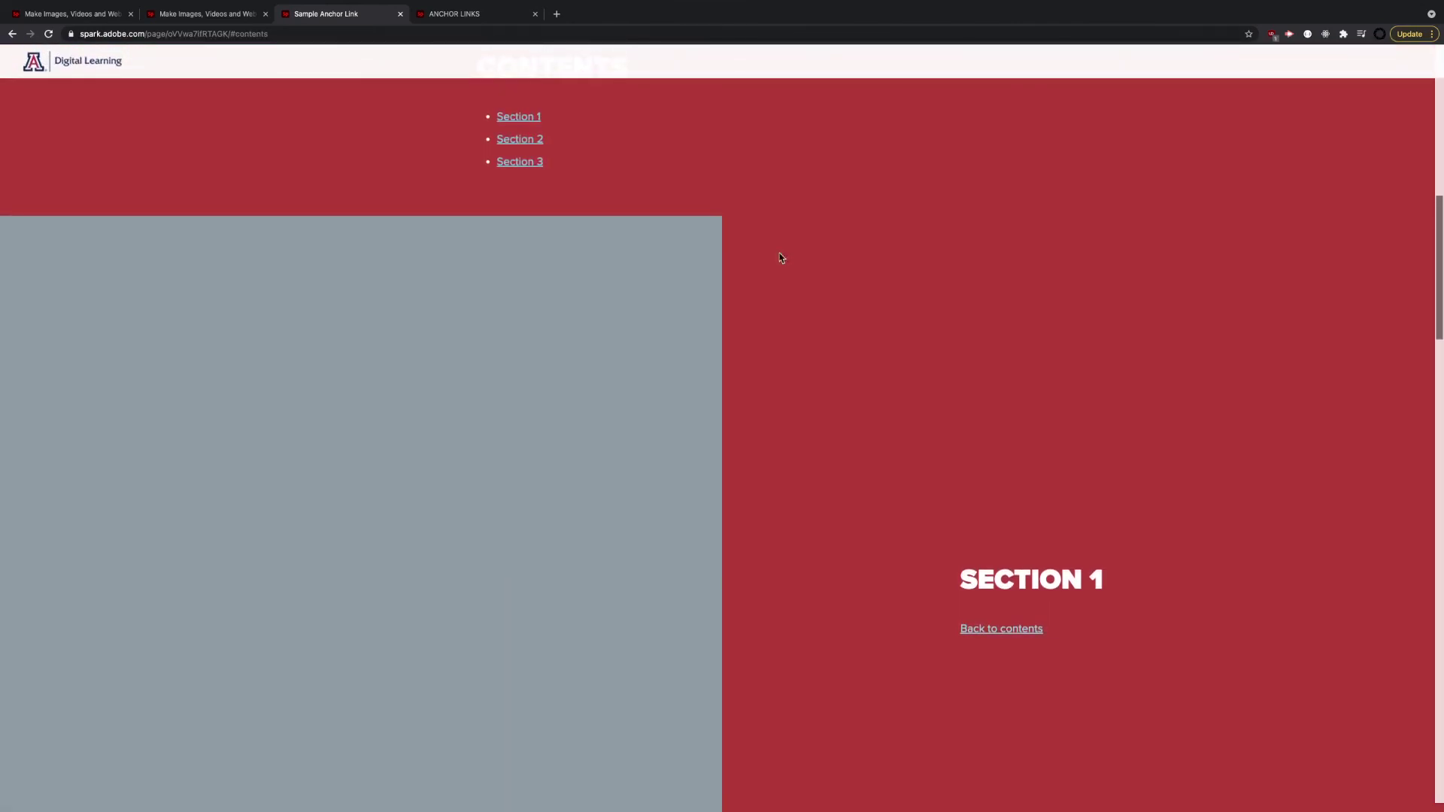
scroll(802, 246, up, 2)
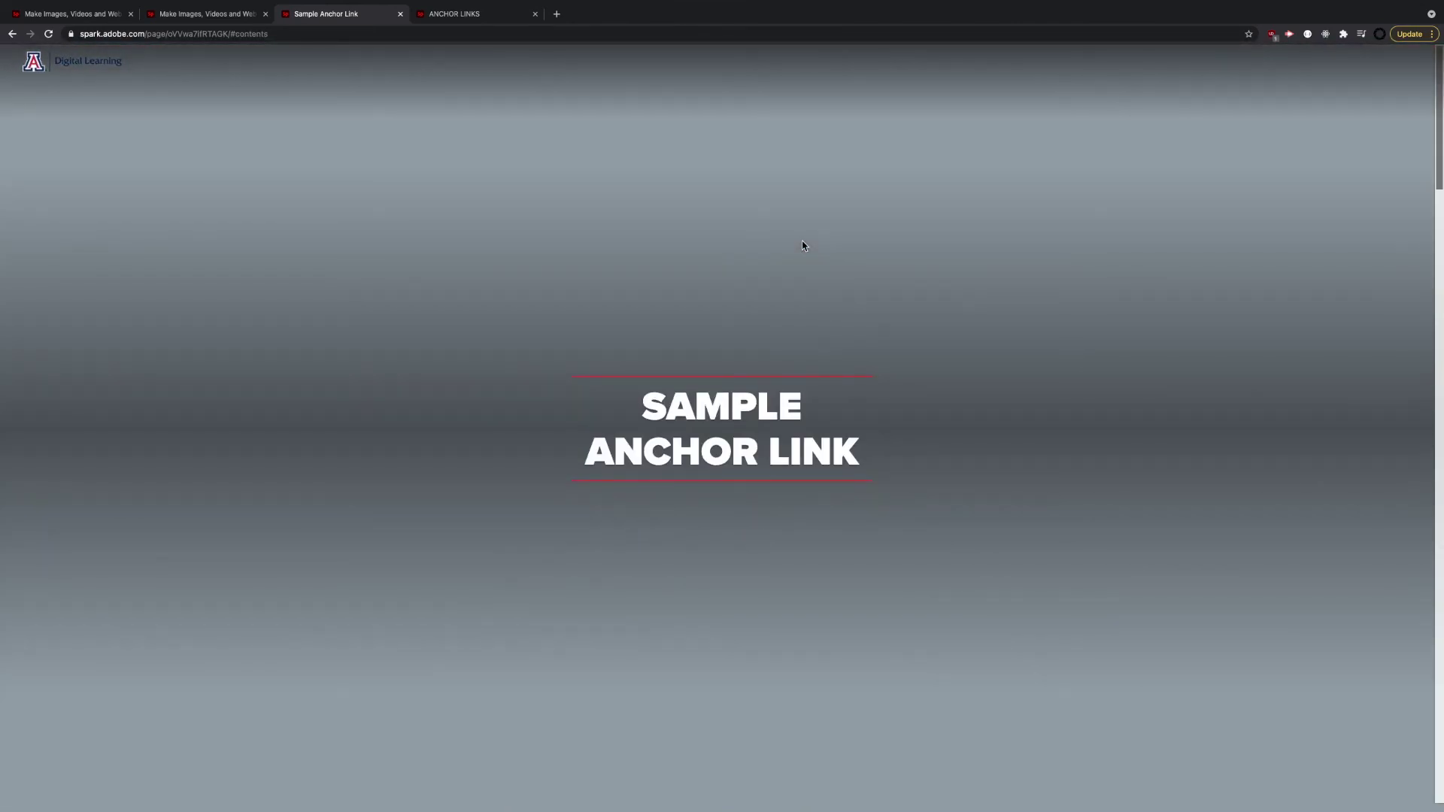